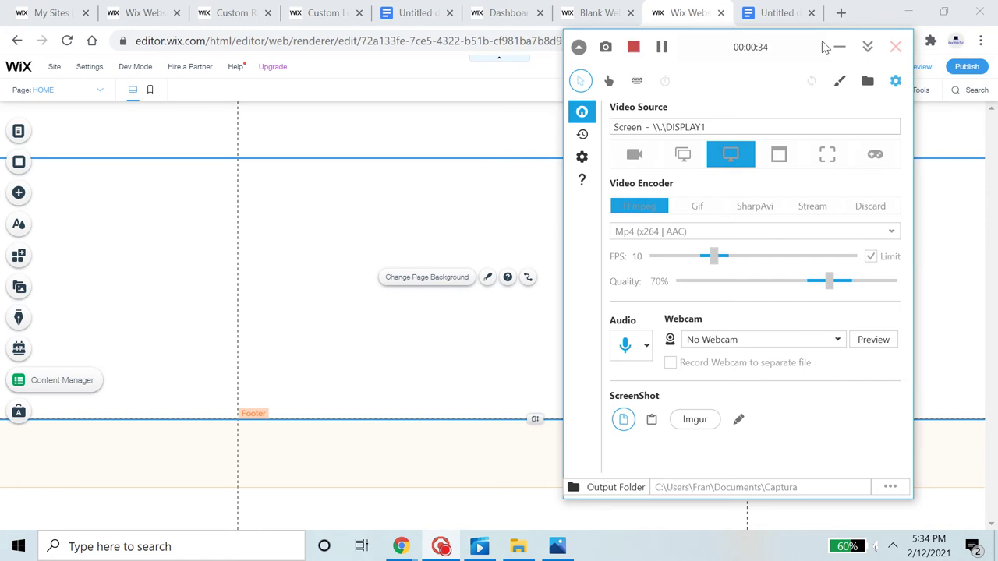
Hide the screen recorder window, turn on Velo Dev Mode for the site and minimize the code panel.
left_click(838, 46)
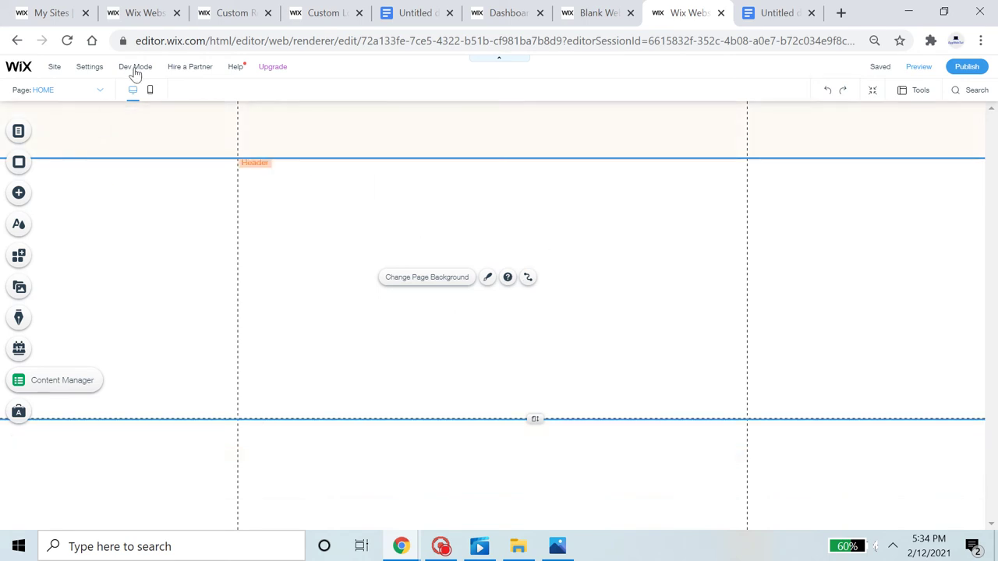
mouse_move(140, 71)
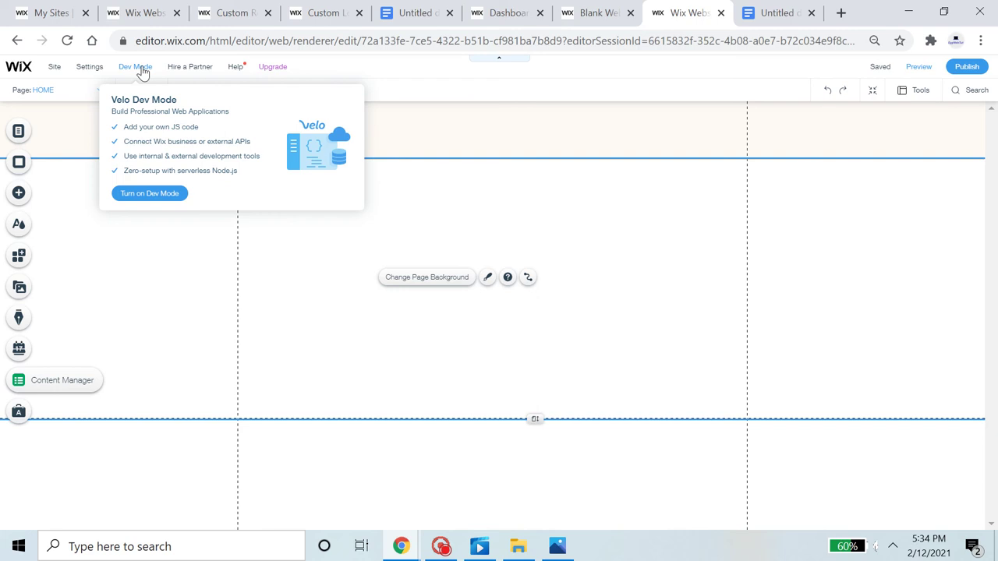
left_click(150, 194)
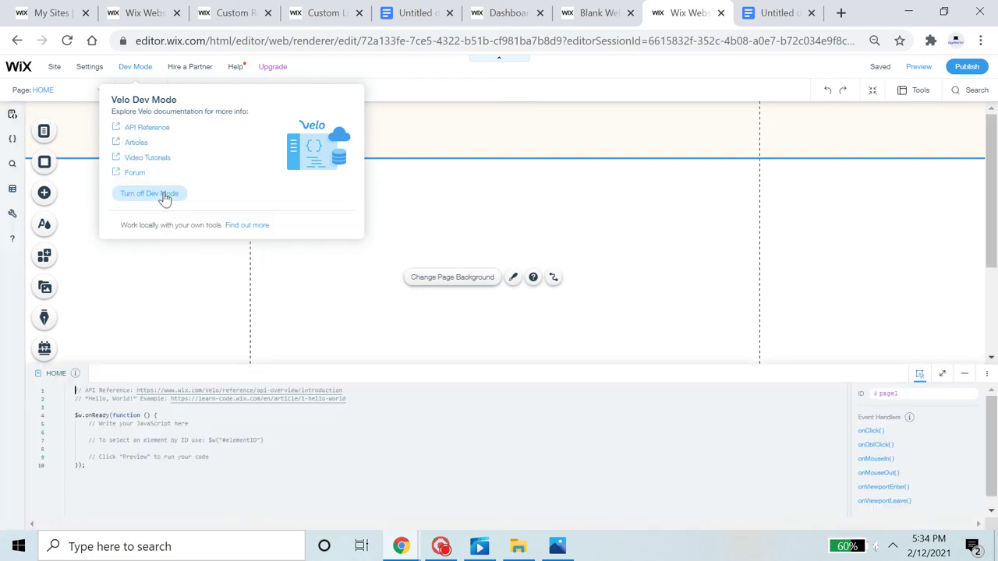
left_click(964, 373)
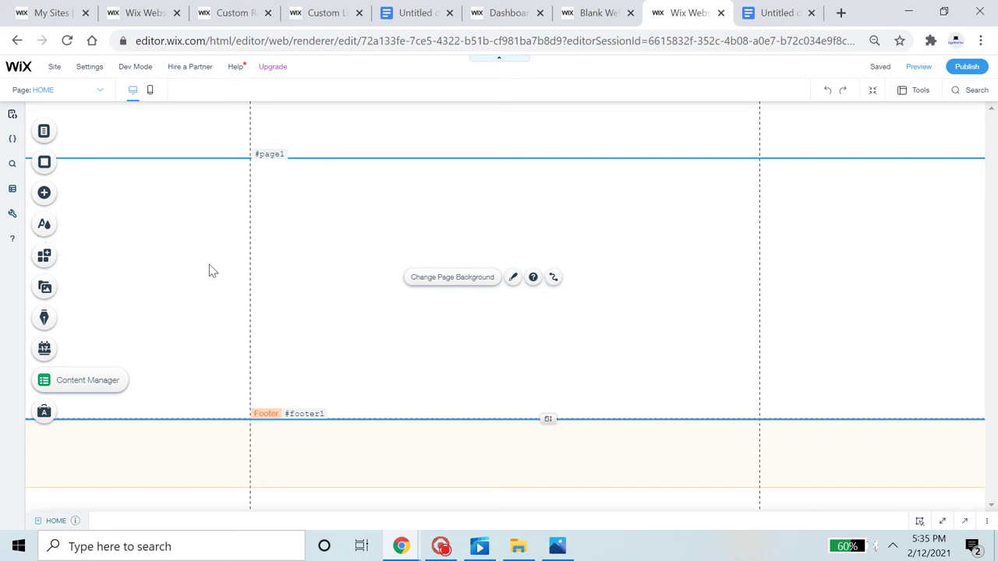
Add a new page named SIGNUP to the site menu.
left_click(82, 95)
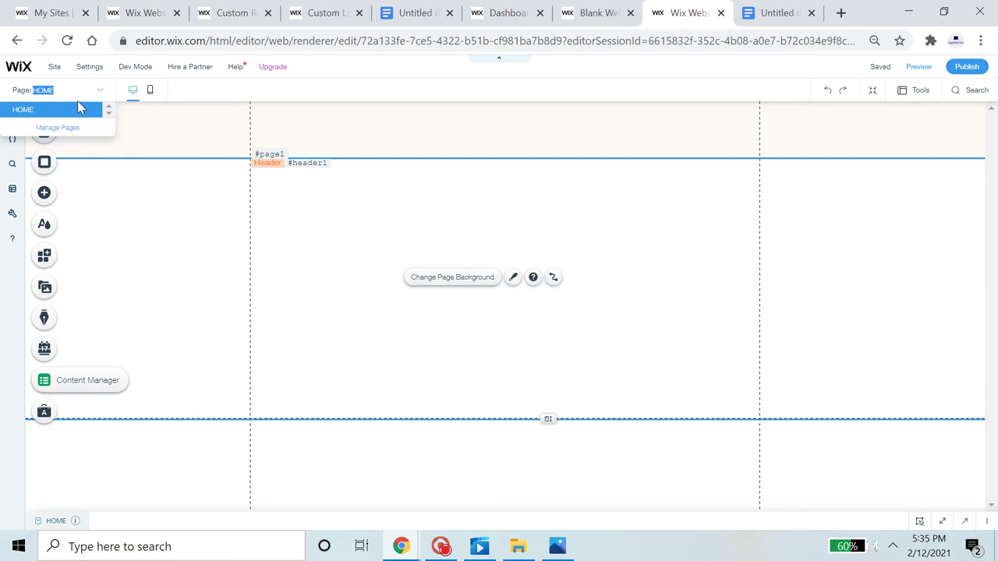
left_click(70, 127)
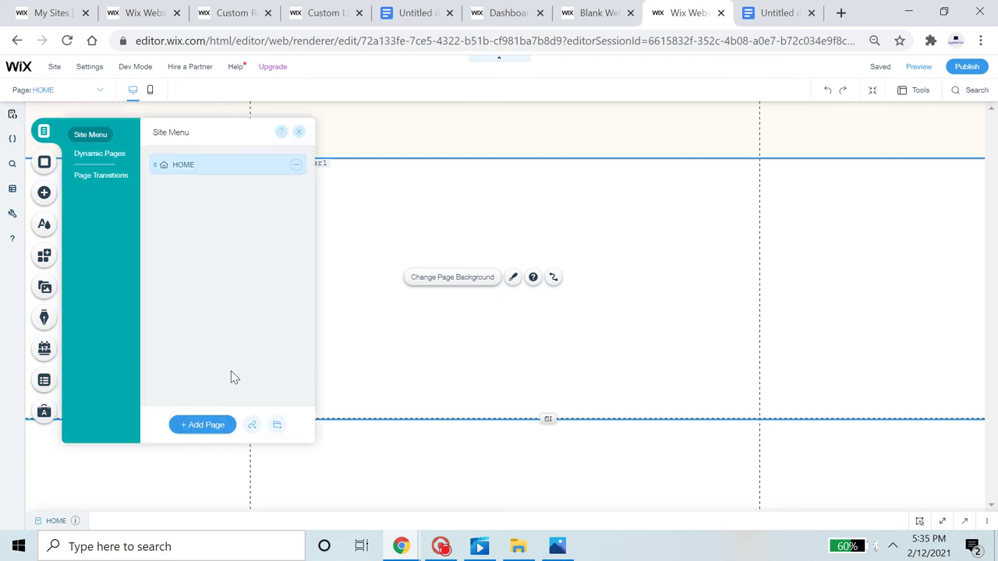
left_click(203, 426)
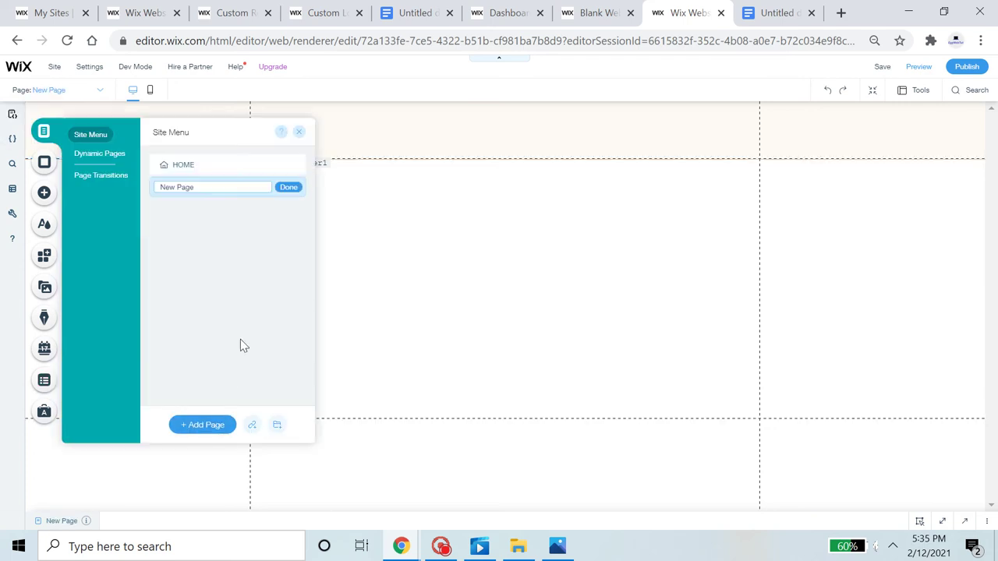
type("SIGM")
left_click(293, 187)
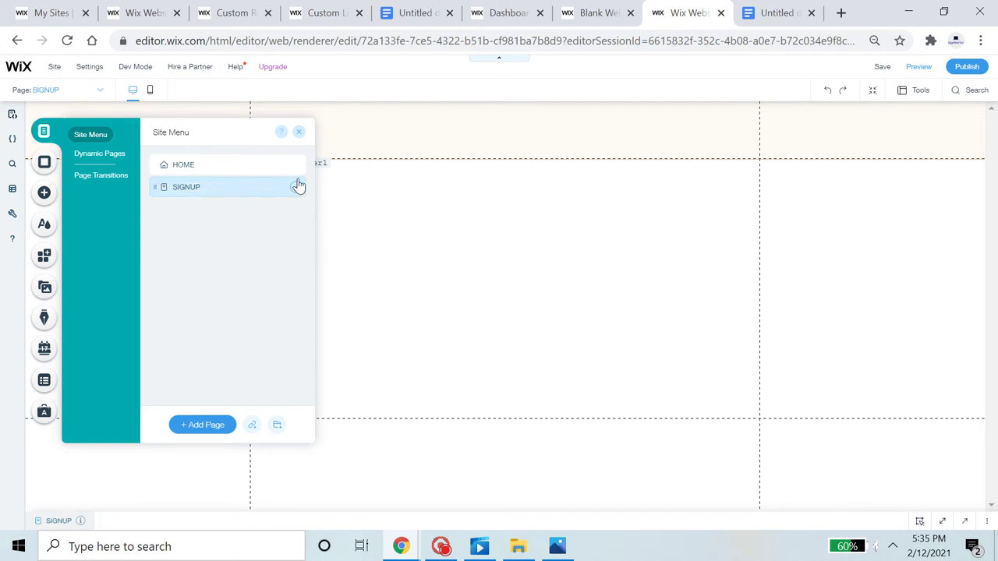
left_click(299, 132)
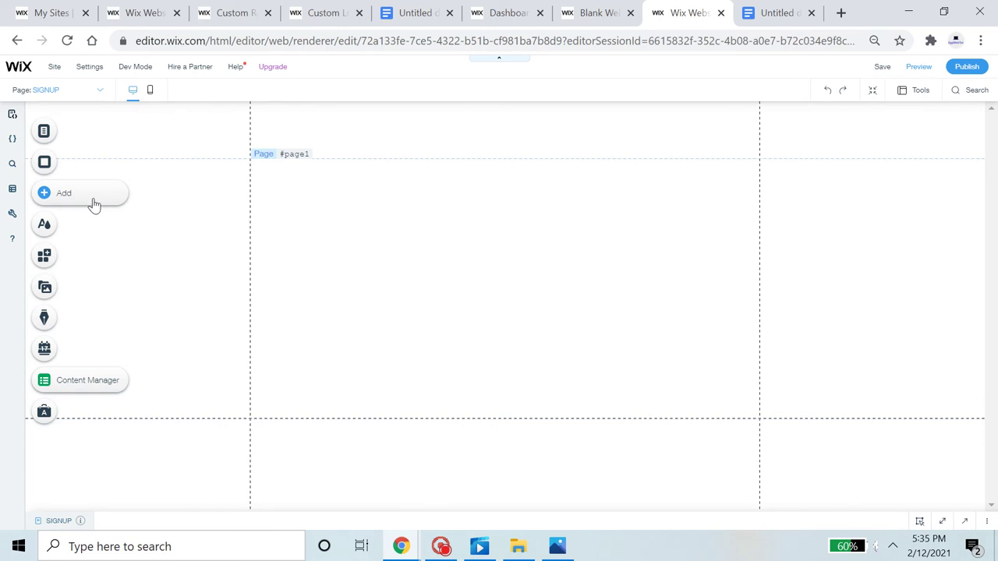
Add a Heading 1 text element to the upper part of the SIGNUP page and make it read SIGNUP.
left_click(94, 204)
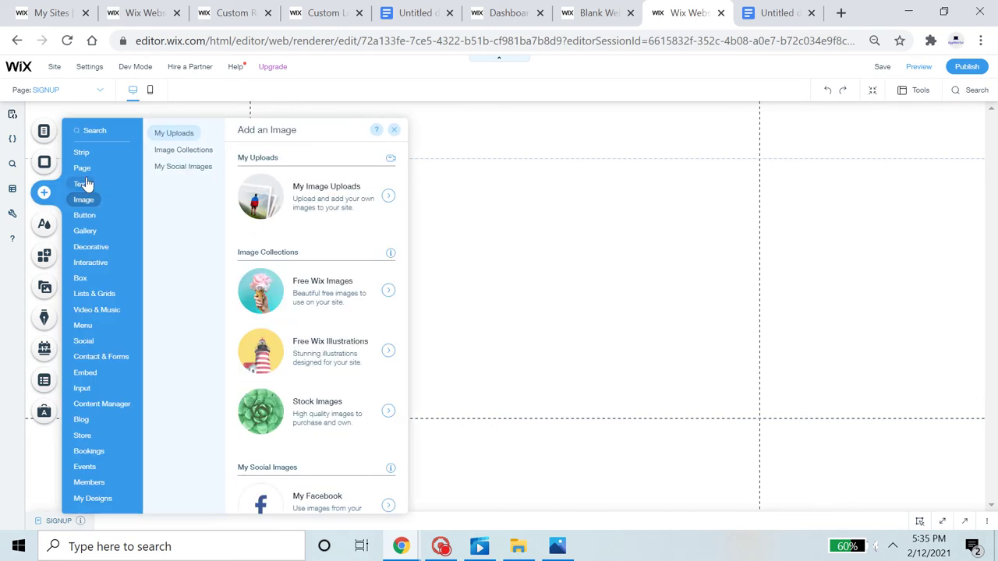
left_click(379, 131)
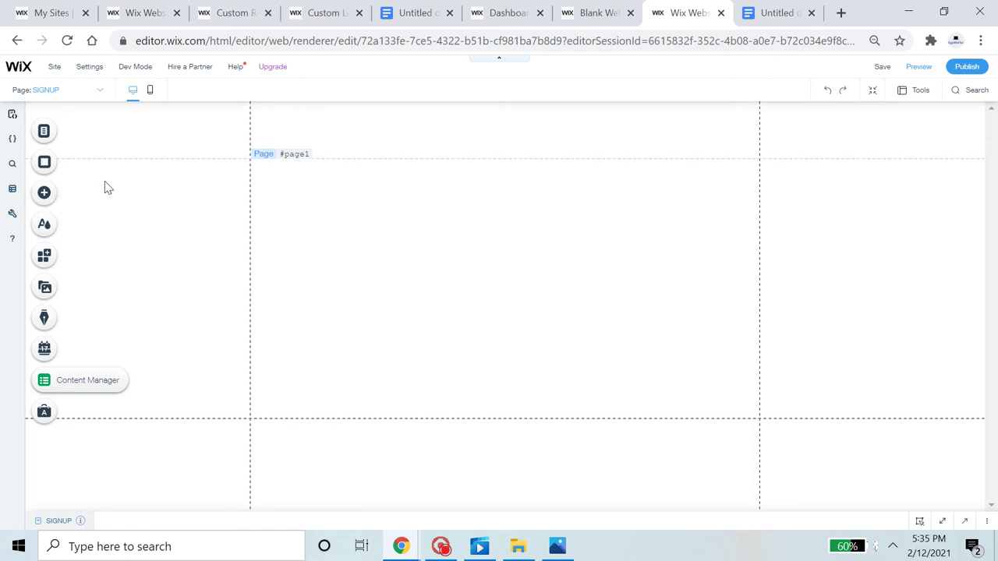
left_click(54, 194)
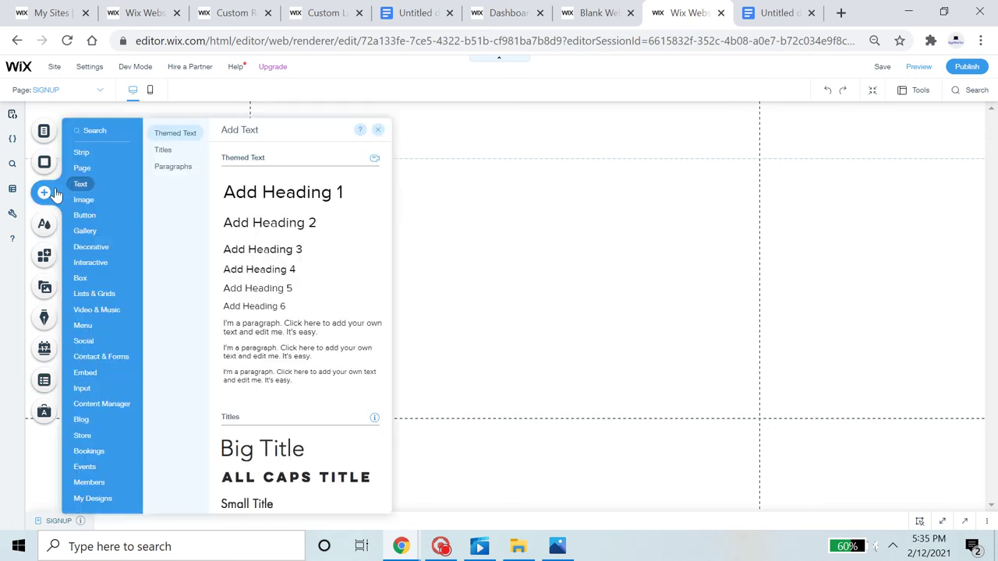
left_click_drag(366, 201, 615, 227)
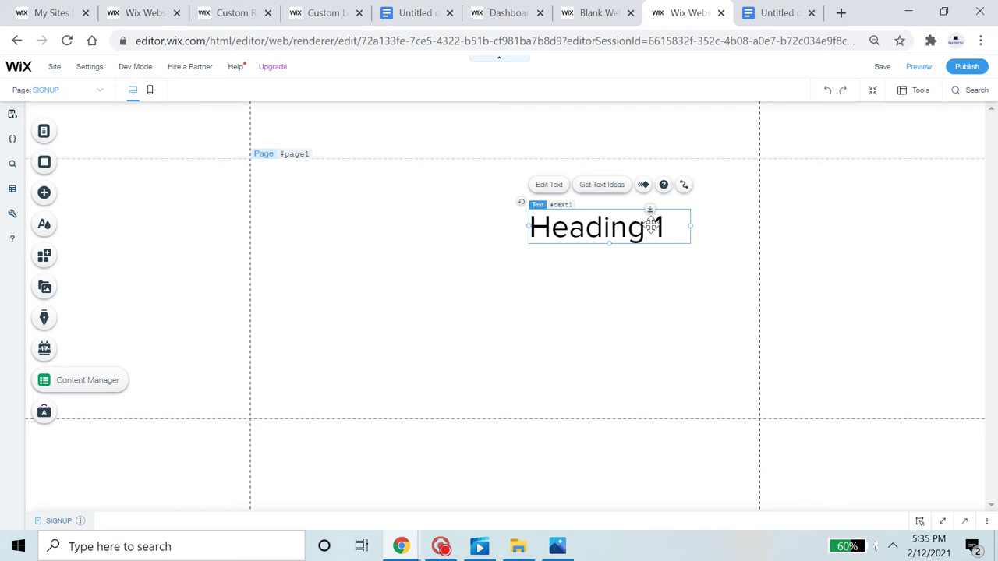
double_click(654, 226)
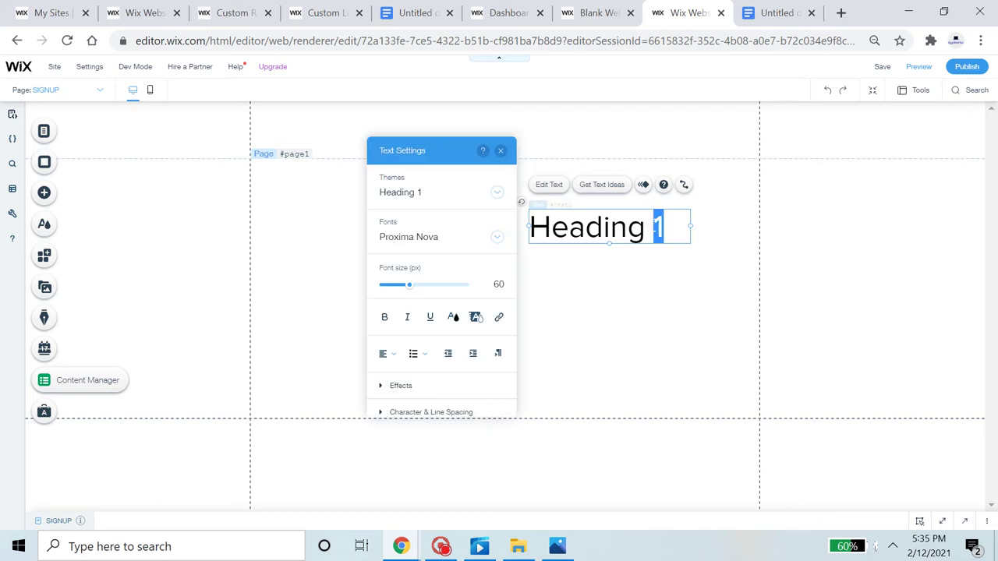
key("Right")
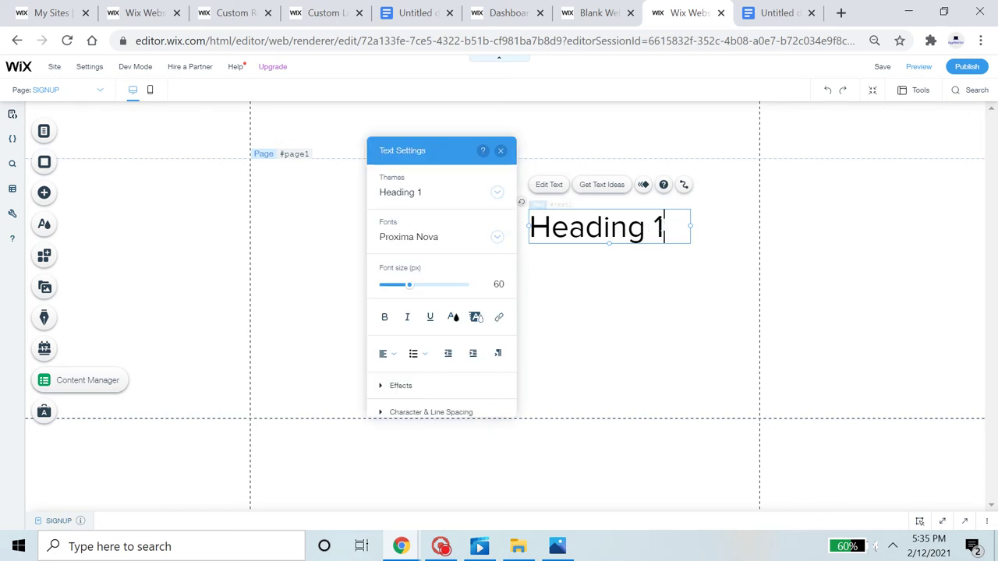
key("shift+Left")
key("shift+Left")
key("shift+Left")
key("shift+Left")
key("shift+Left")
key("shift+Left")
key("shift+Left")
key("shift+Left")
key("shift+Left")
type("SUG")
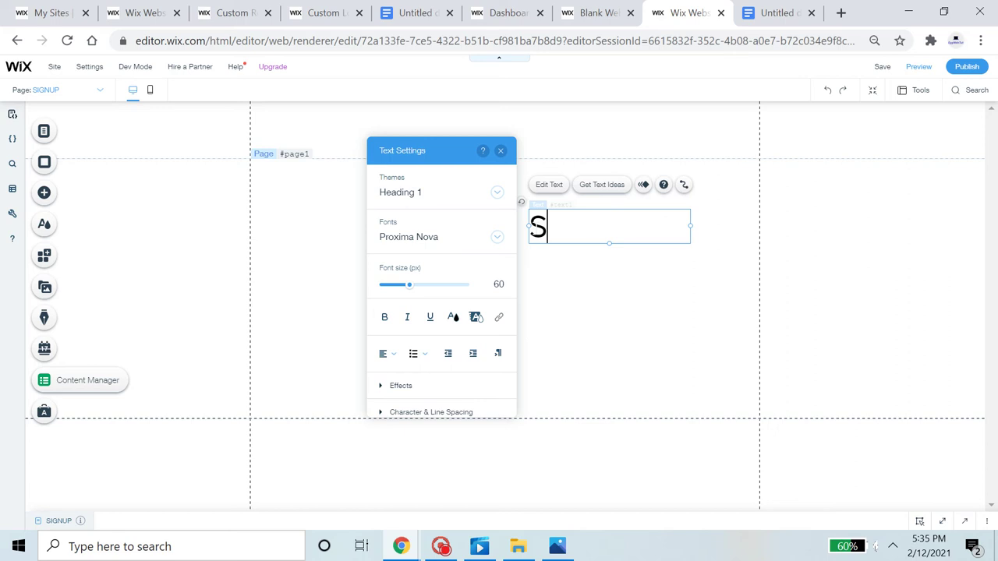
key("BackSpace")
key("BackSpace")
type("IGNUP")
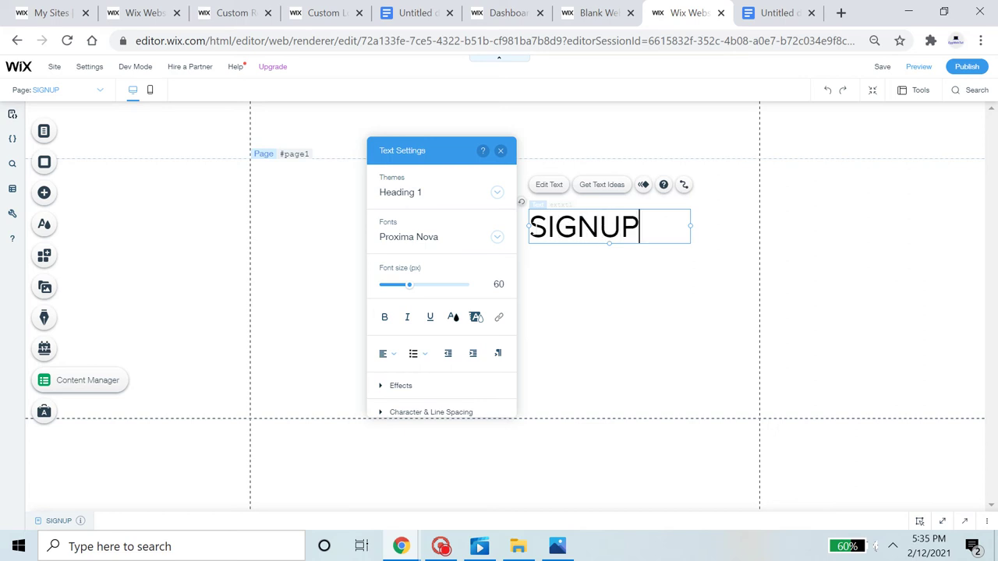
Set the heading's font to Roboto Bold and move the heading to the horizontal middle, just below the page header.
key("ctrl+a")
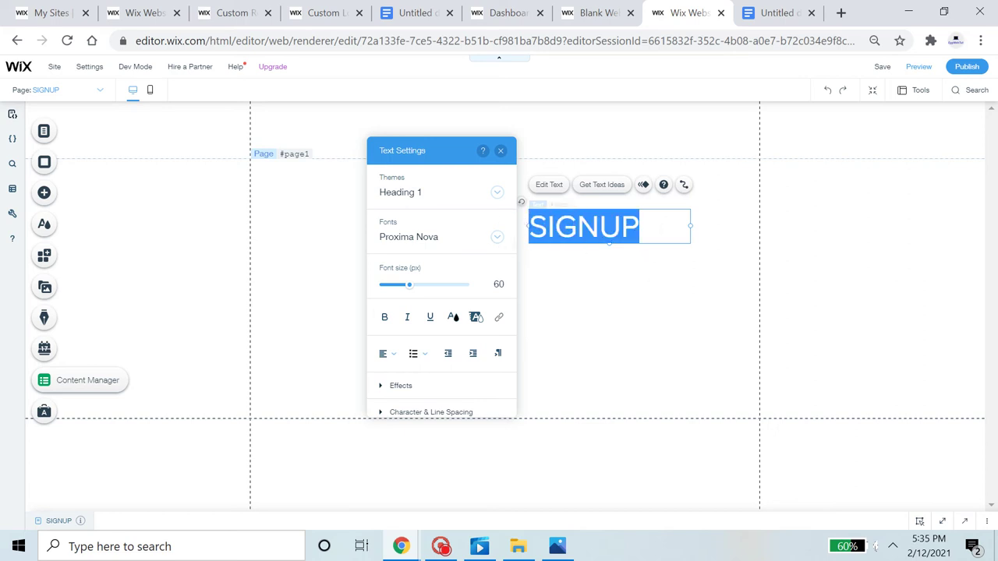
left_click(463, 242)
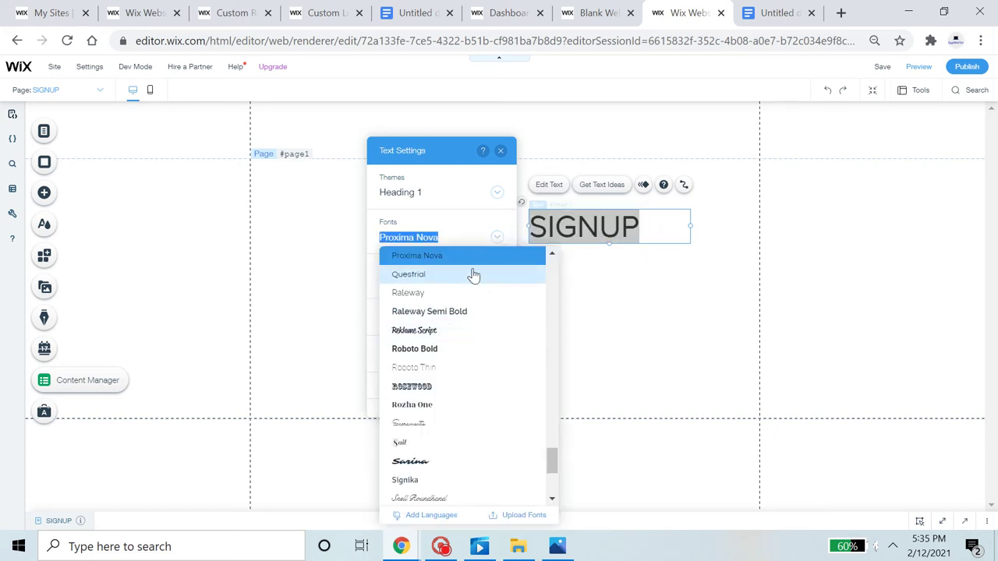
left_click(463, 348)
left_click(500, 152)
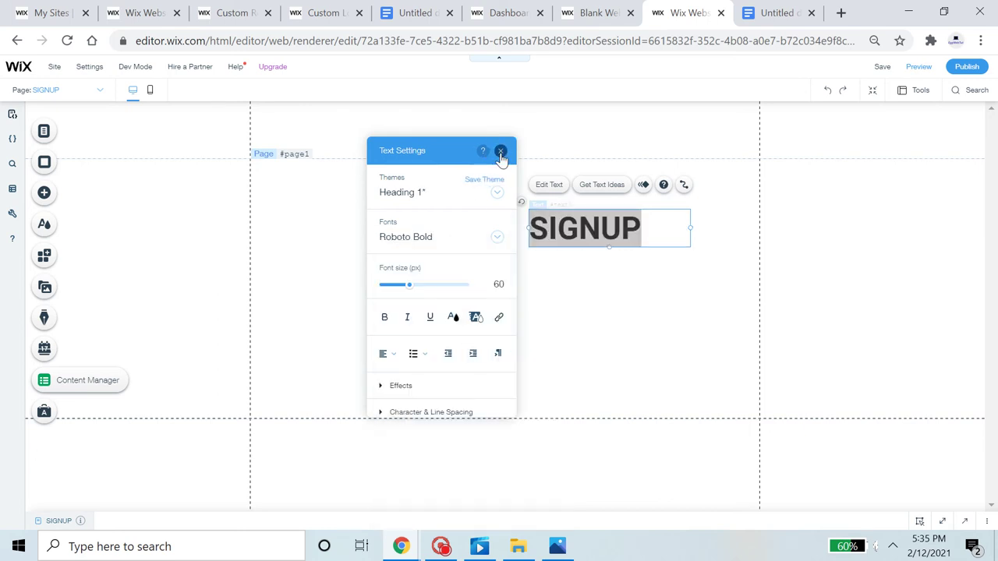
left_click_drag(636, 232, 543, 215)
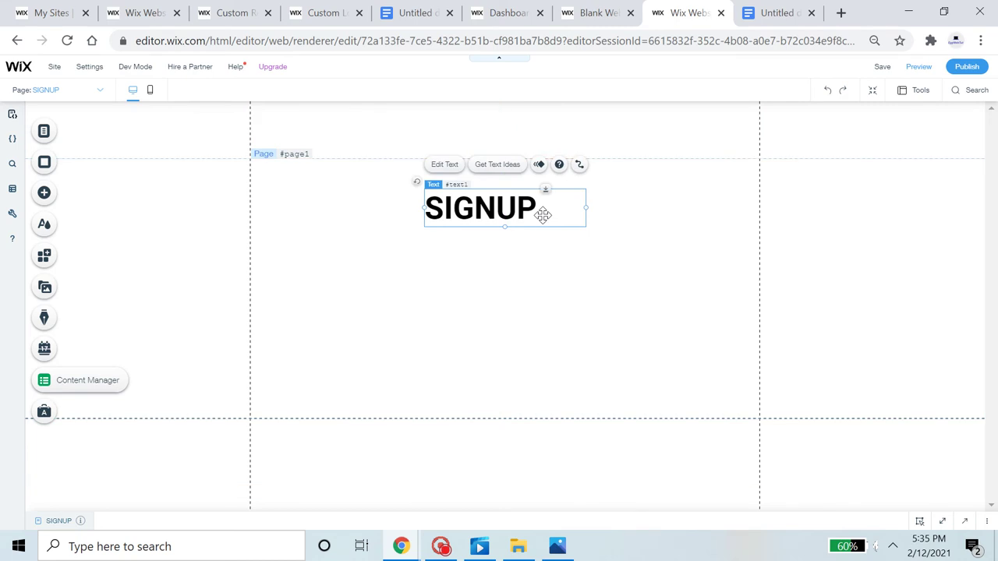
Rewrite the heading as "Signup" and centre-align its text.
double_click(543, 215)
type("Signup")
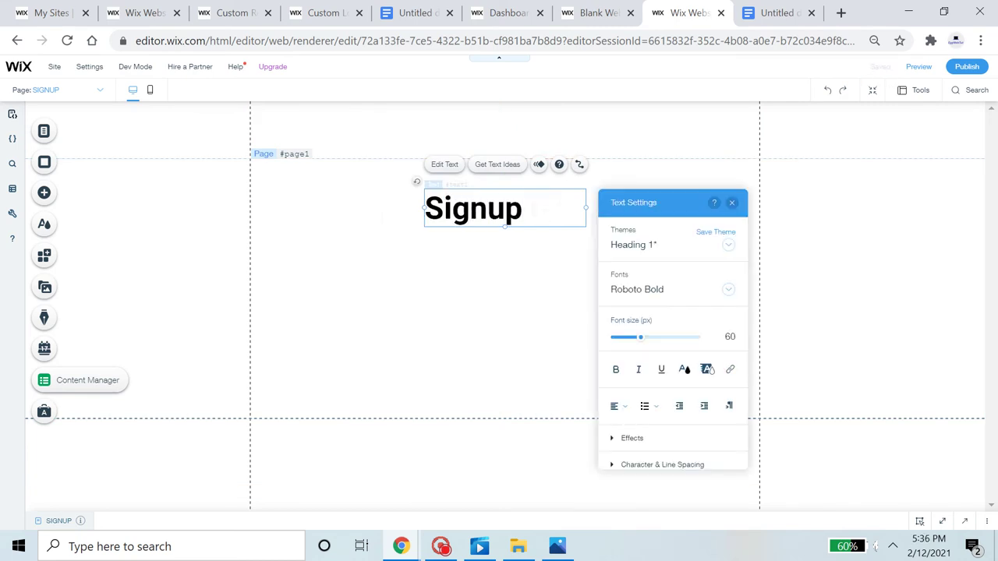
key("ctrl+a")
left_click(619, 406)
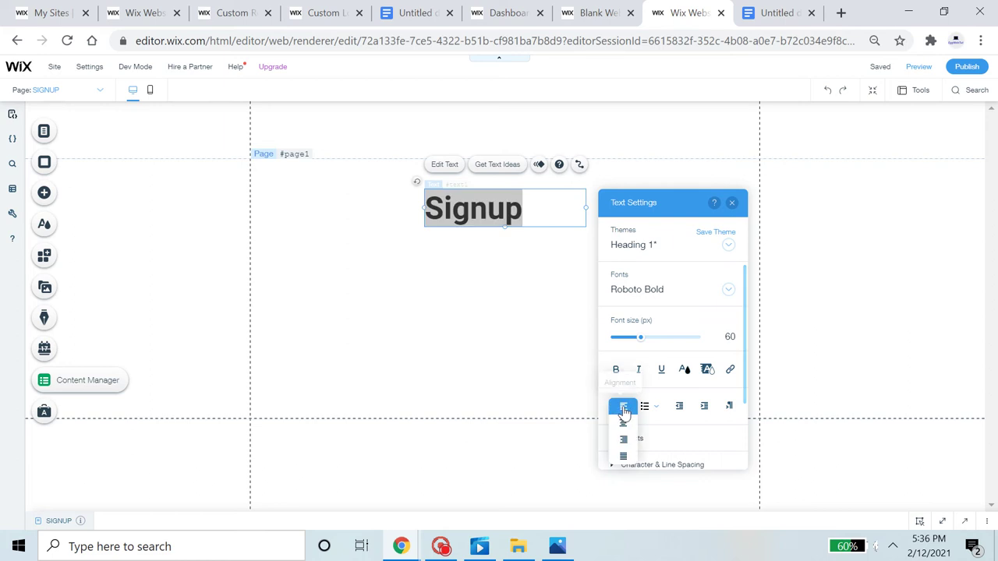
left_click(626, 437)
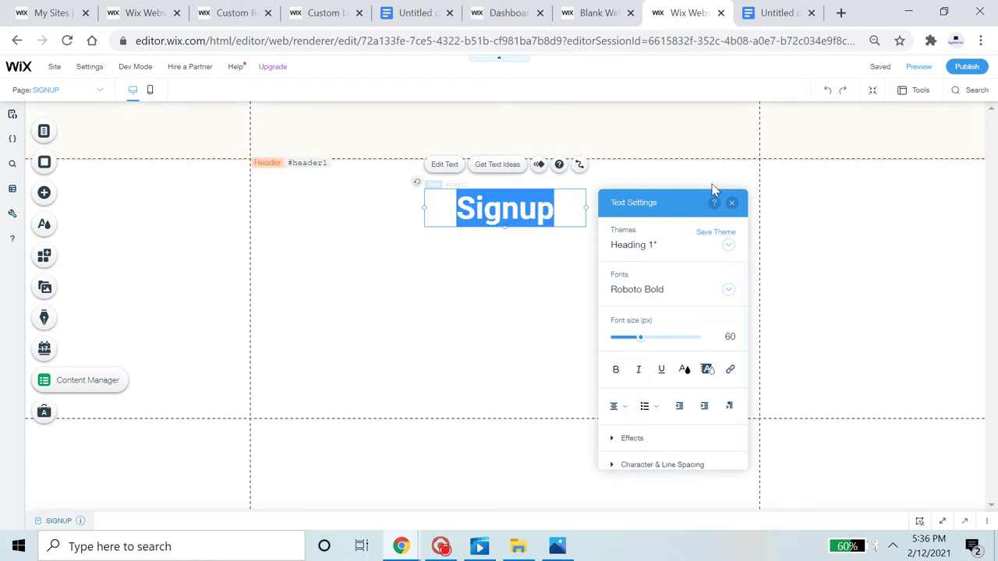
left_click(731, 203)
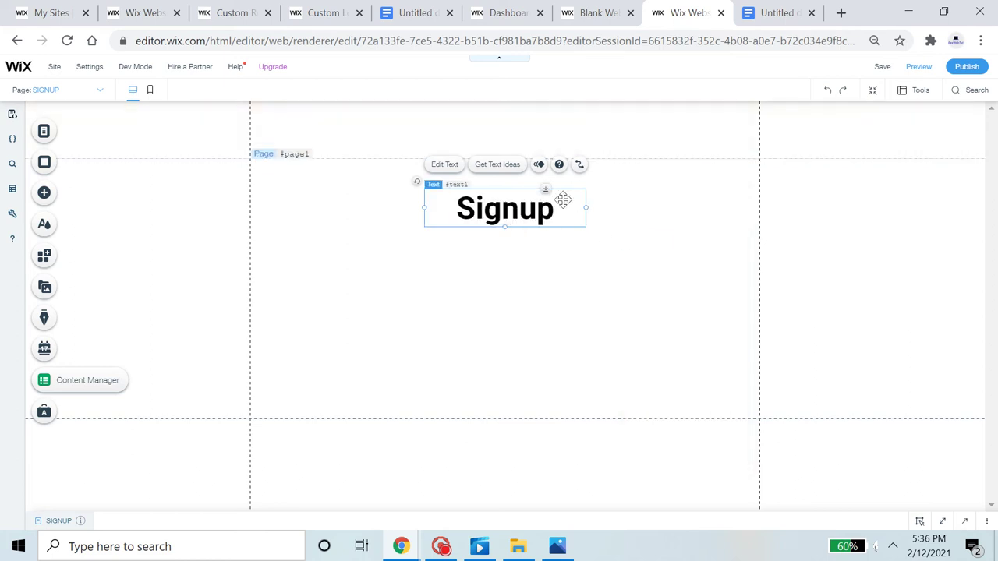
left_click(584, 238)
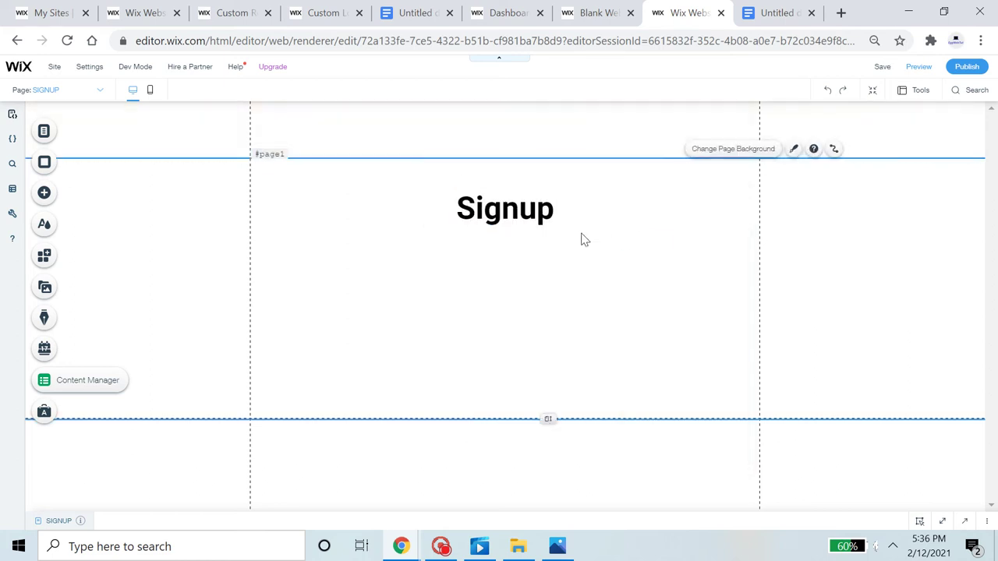
Add the "Level of Education" style text input centred below the Signup heading and view its settings.
left_click(44, 194)
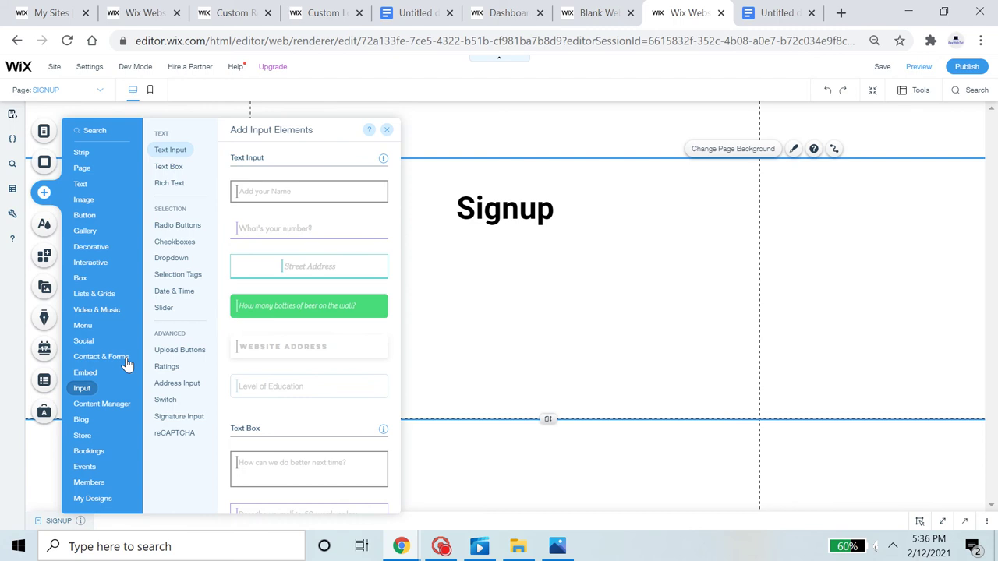
left_click(387, 130)
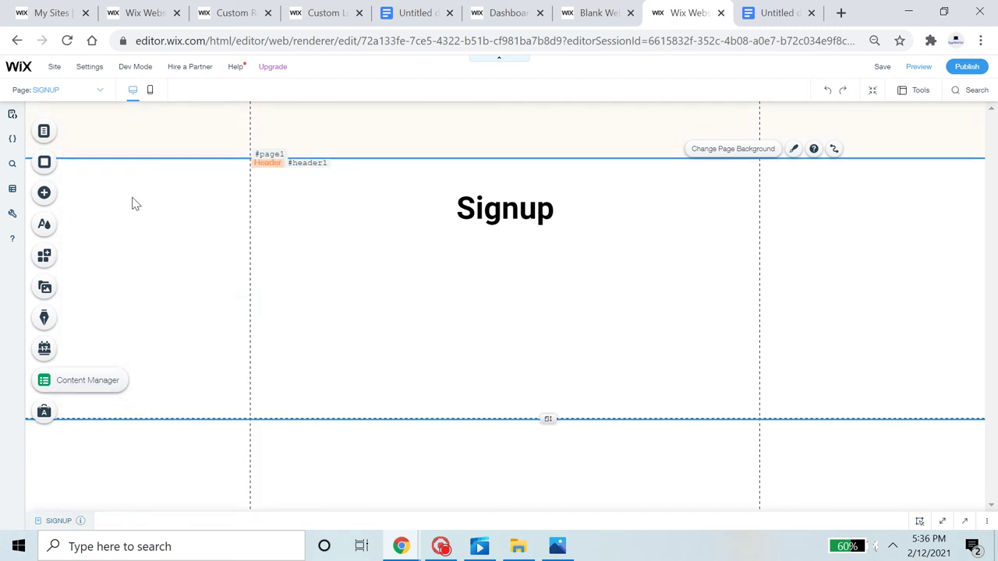
left_click(44, 200)
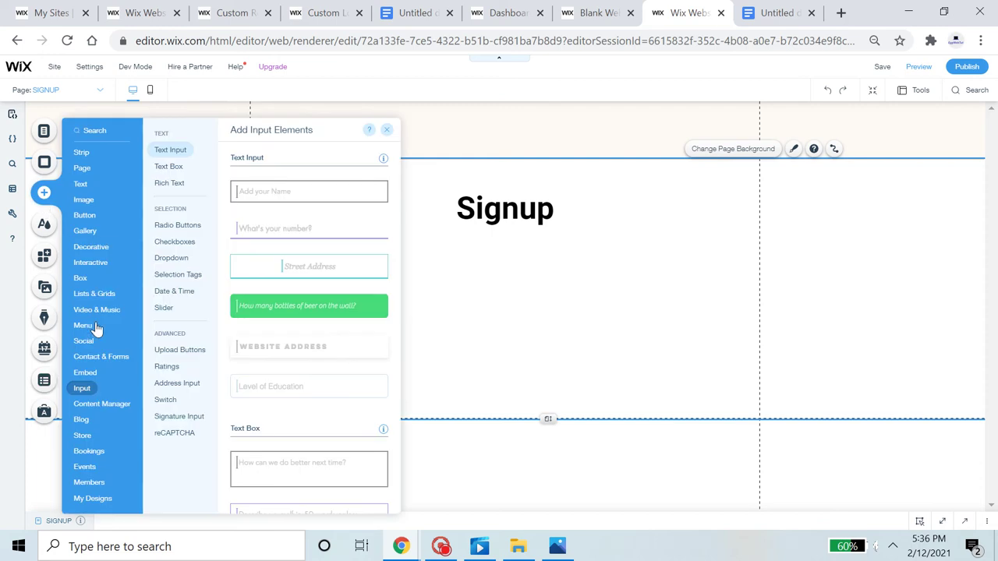
left_click(99, 402)
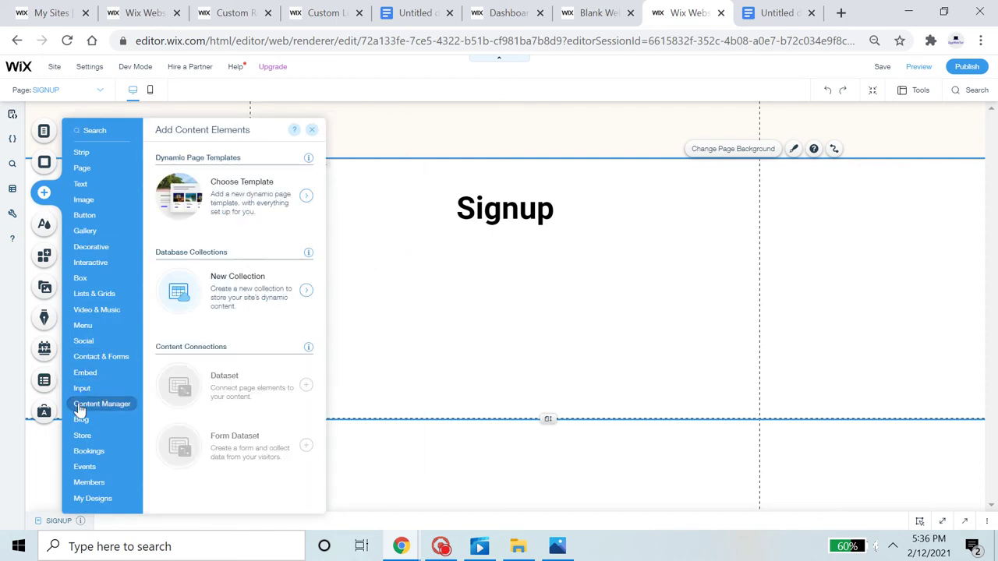
left_click(85, 388)
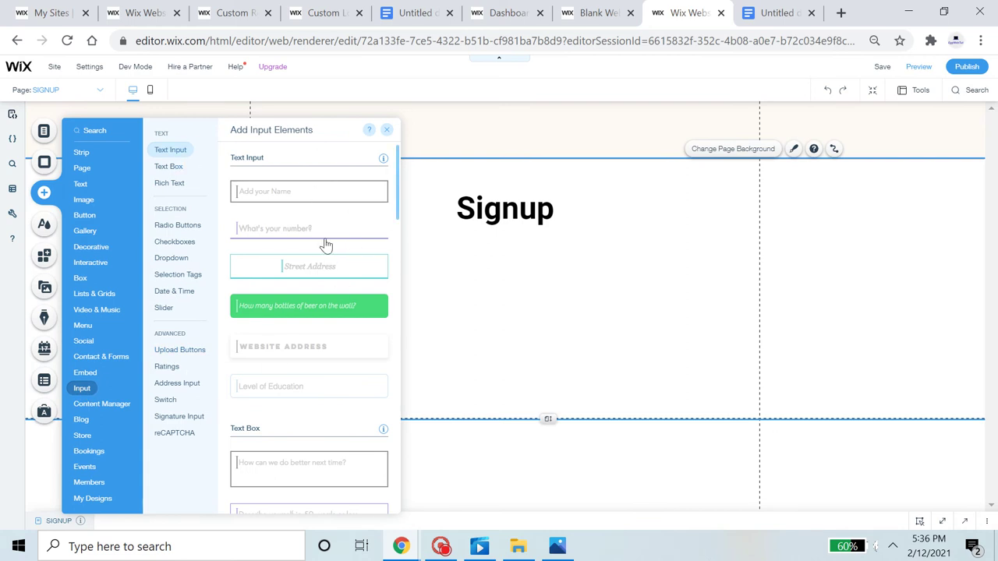
left_click_drag(314, 379, 333, 306)
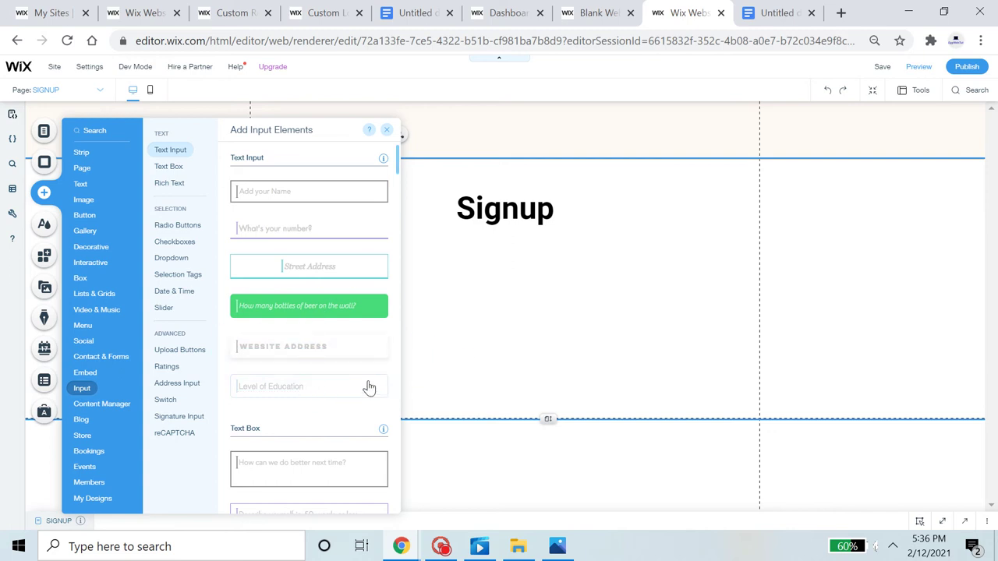
left_click_drag(370, 387, 537, 272)
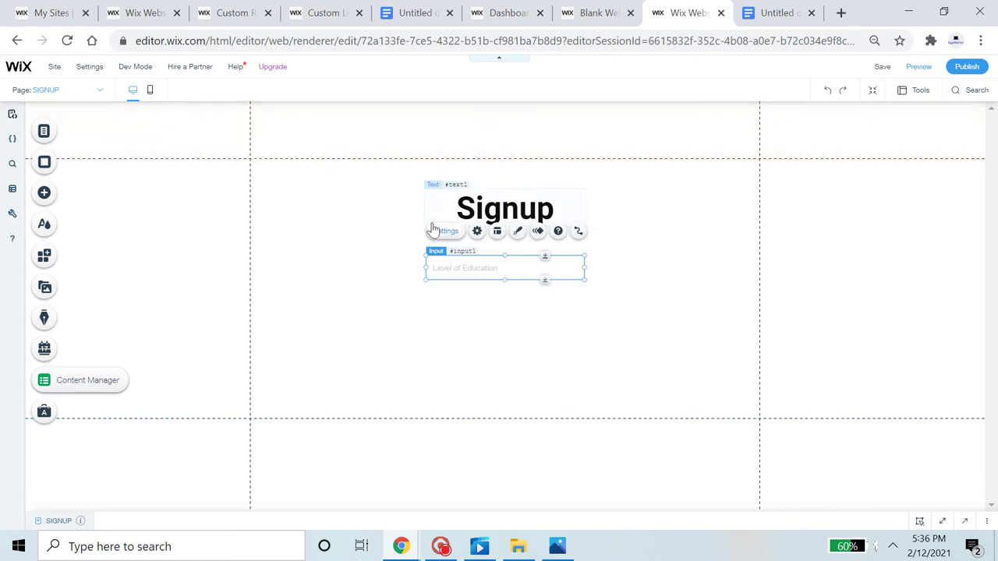
left_click(446, 231)
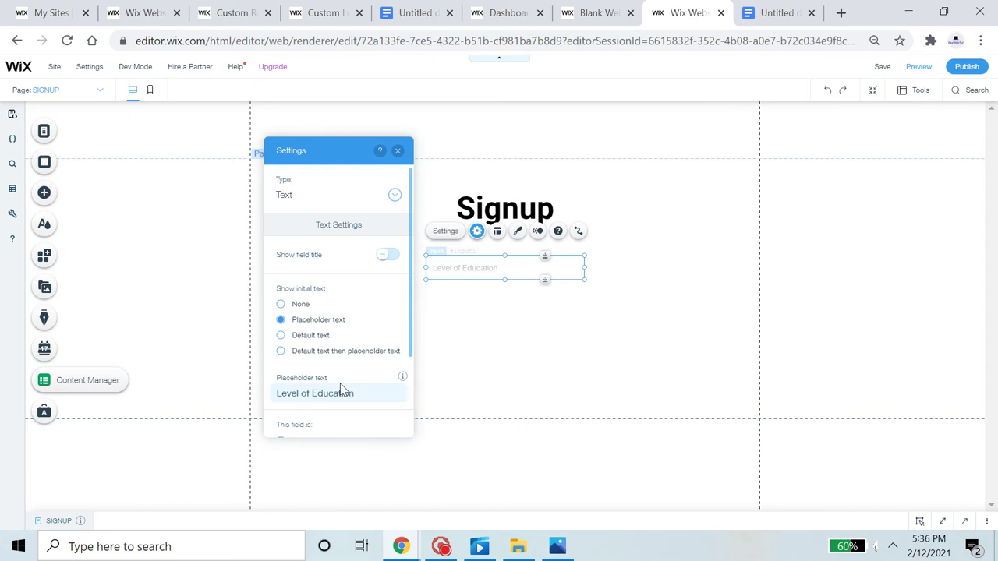
left_click(397, 151)
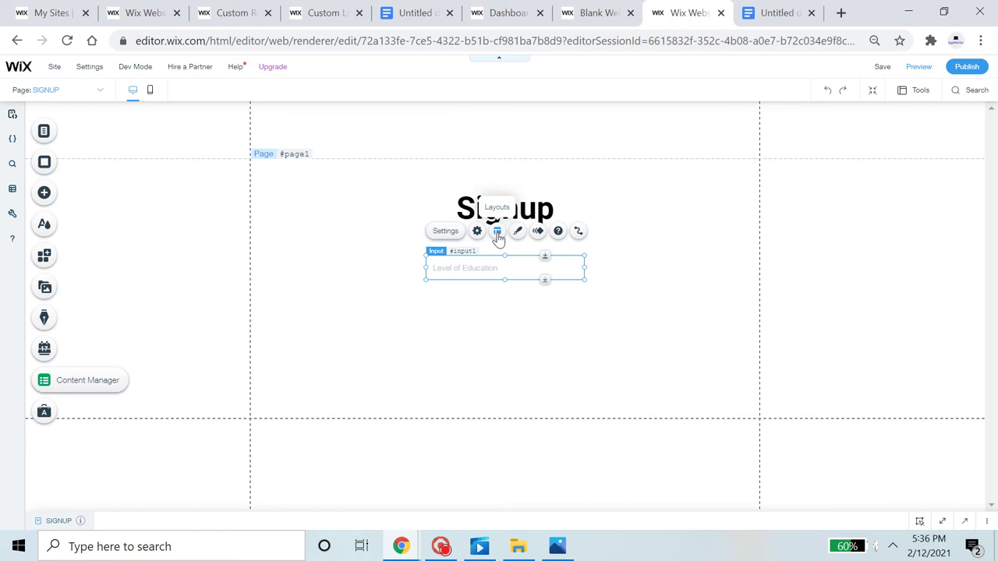
Duplicate the "Level of Education" input and place the copy directly beneath the original, centred under the Signup heading.
right_click(460, 264)
left_click(494, 295)
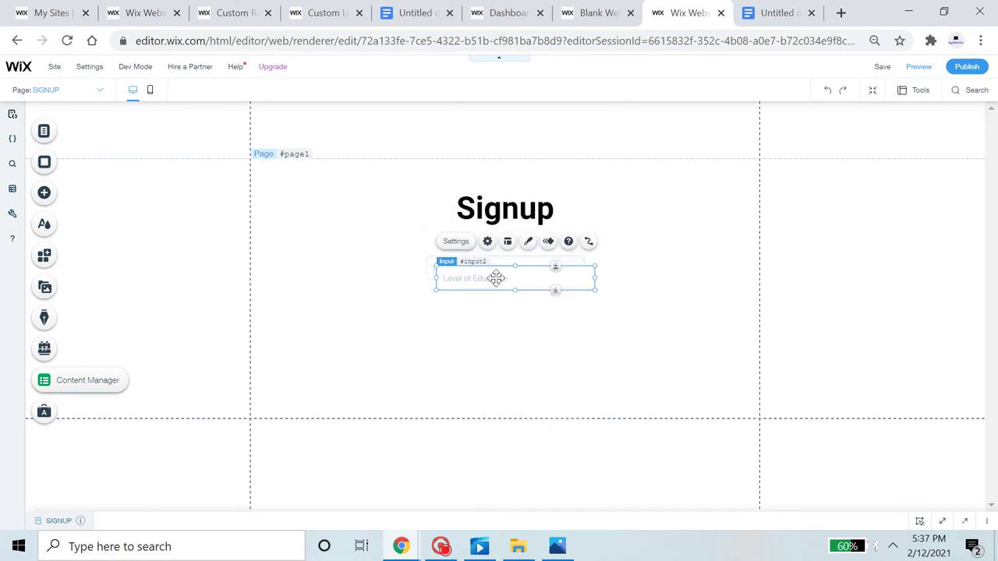
left_click_drag(496, 278, 480, 301)
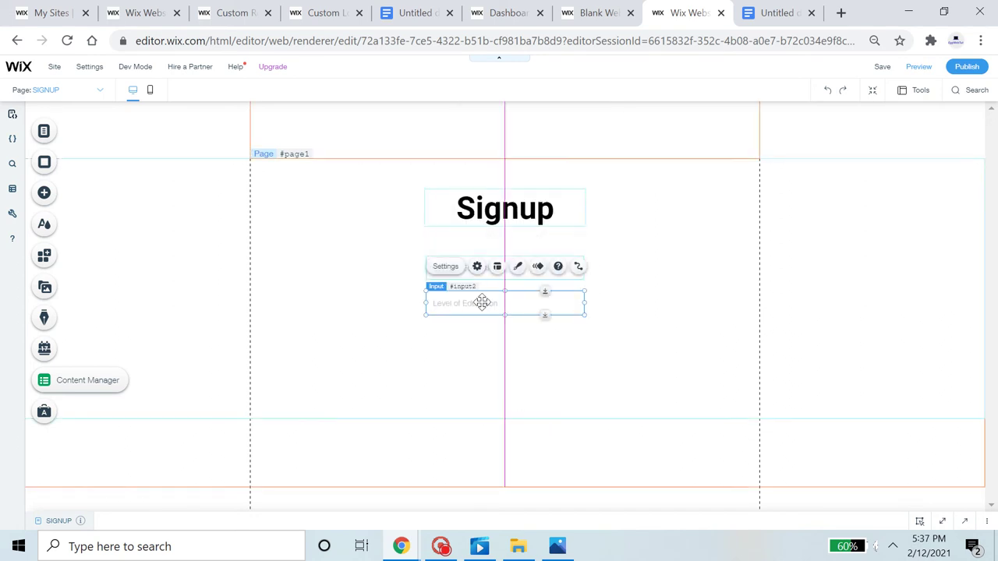
left_click(654, 224)
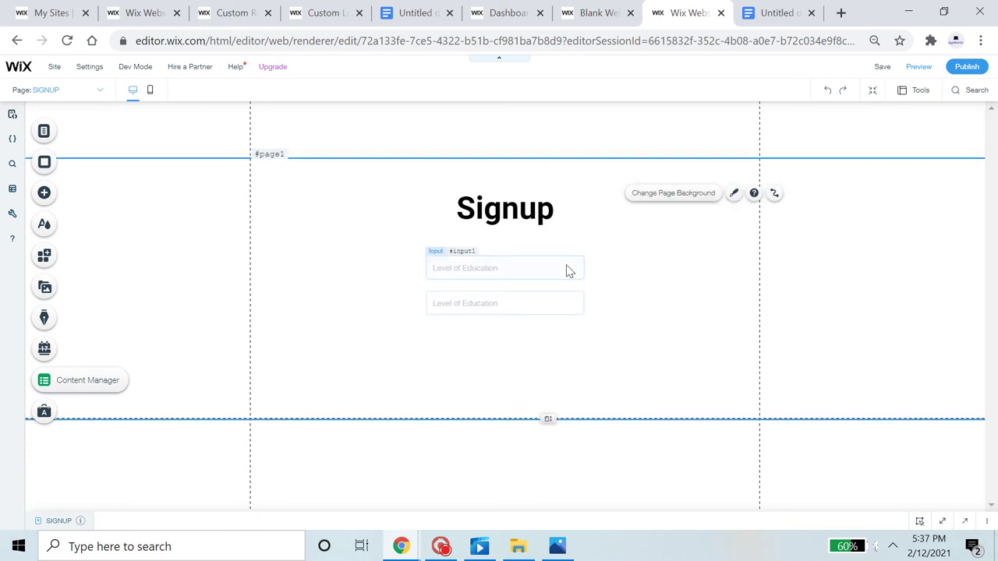
Replace the upper input's placeholder text with "Email".
left_click(569, 270)
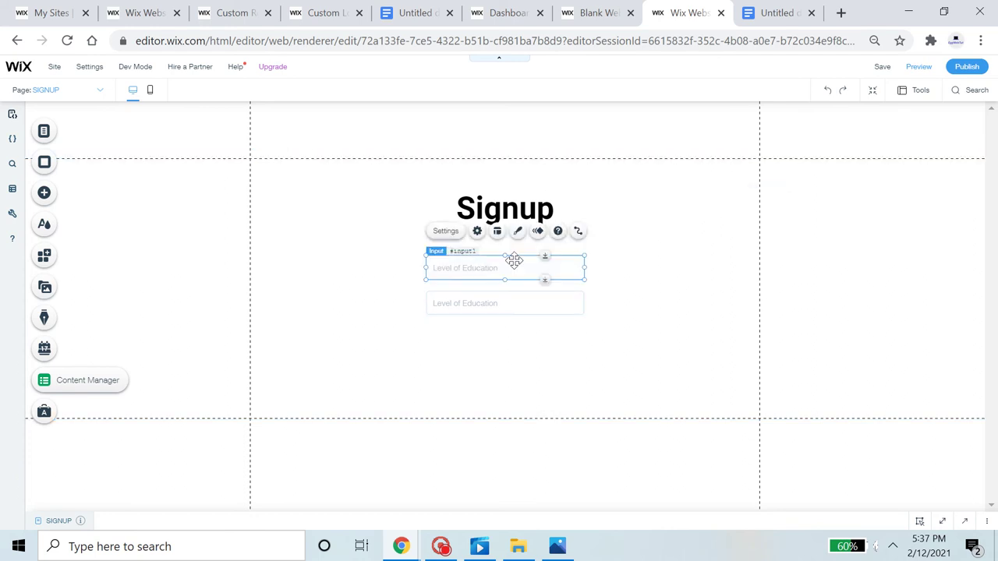
left_click(445, 231)
left_click(322, 403)
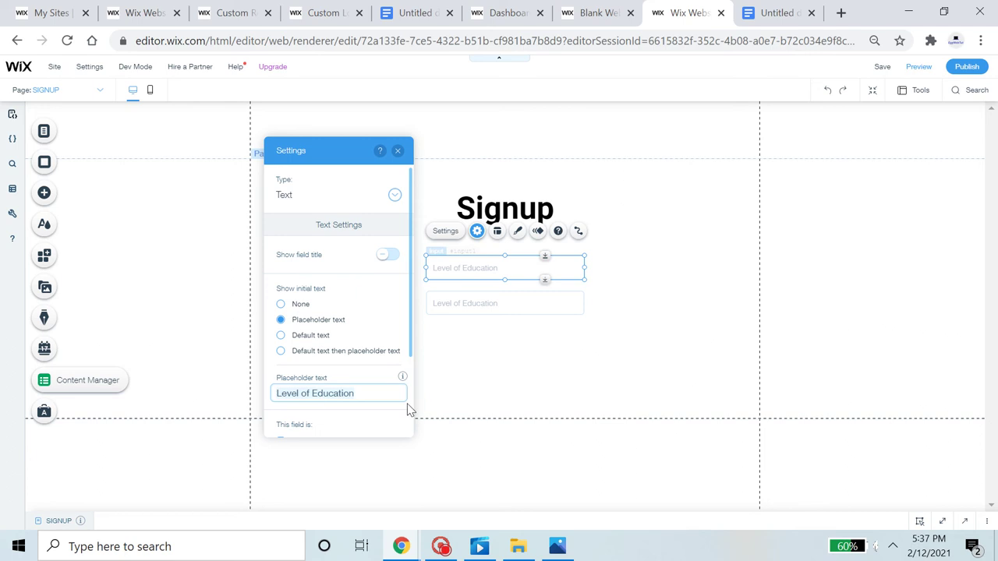
key("ctrl+a")
key("BackSpace")
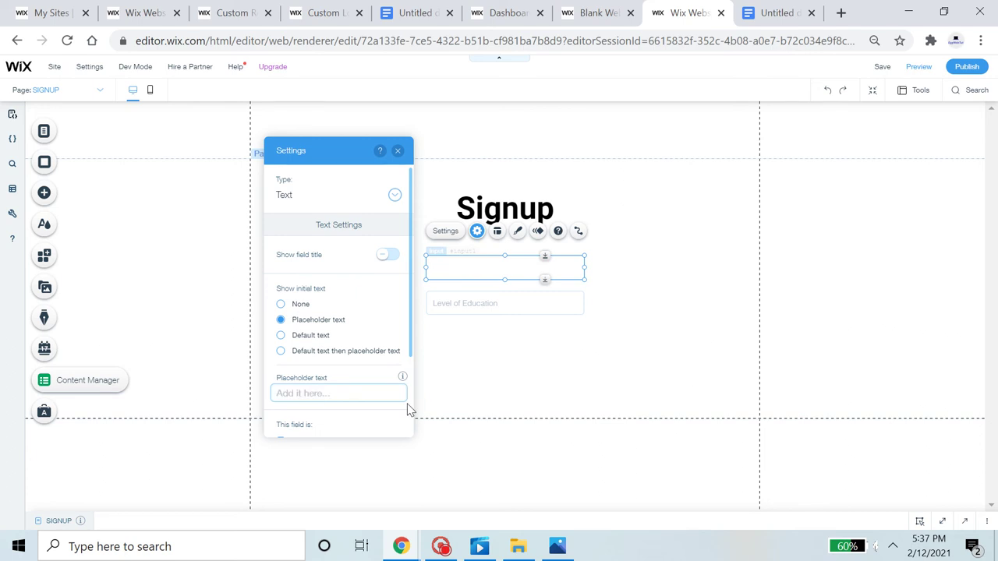
type("Email")
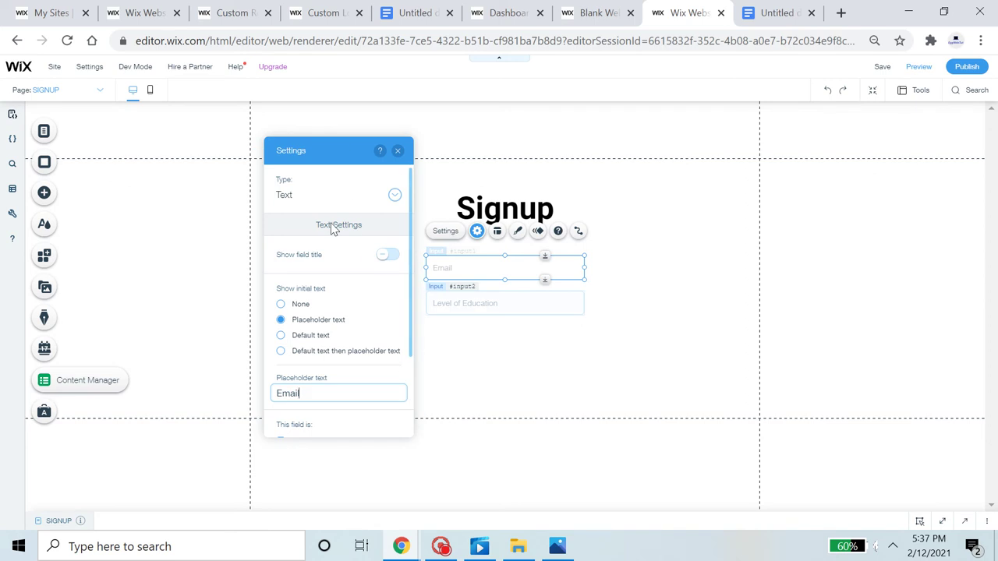
Set the upper input's type to Email and review its remaining field settings.
left_click(354, 205)
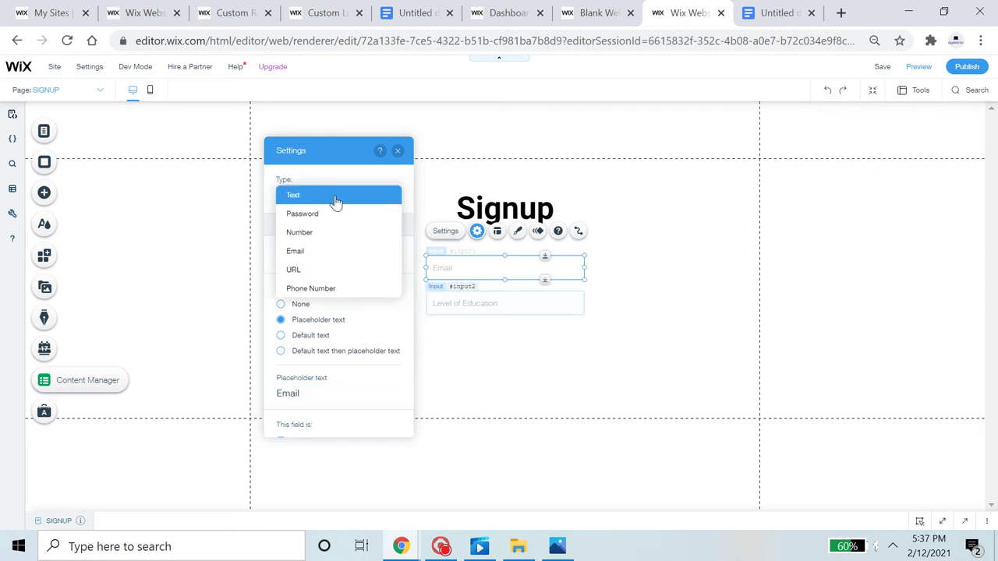
left_click(333, 250)
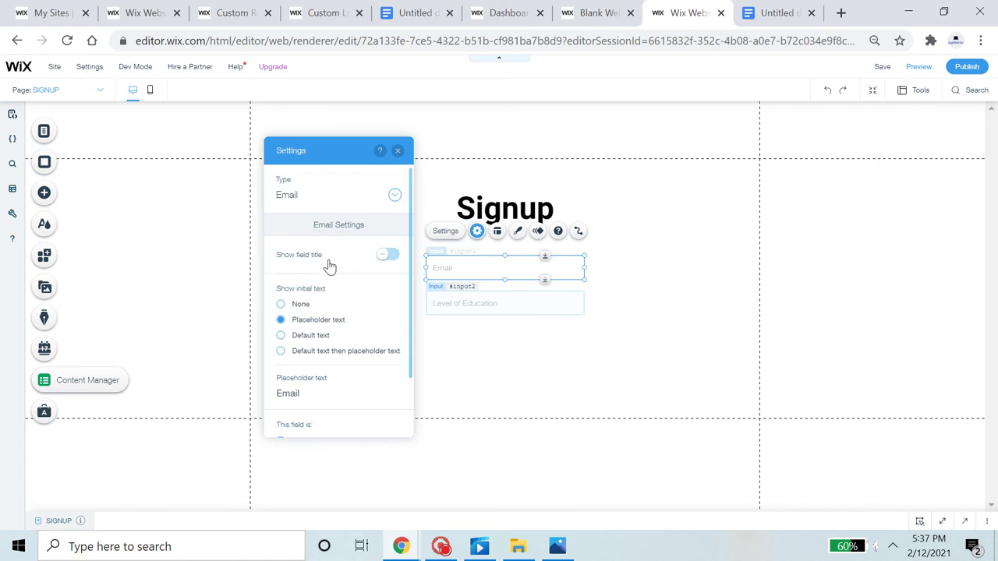
left_click(333, 204)
left_click(361, 284)
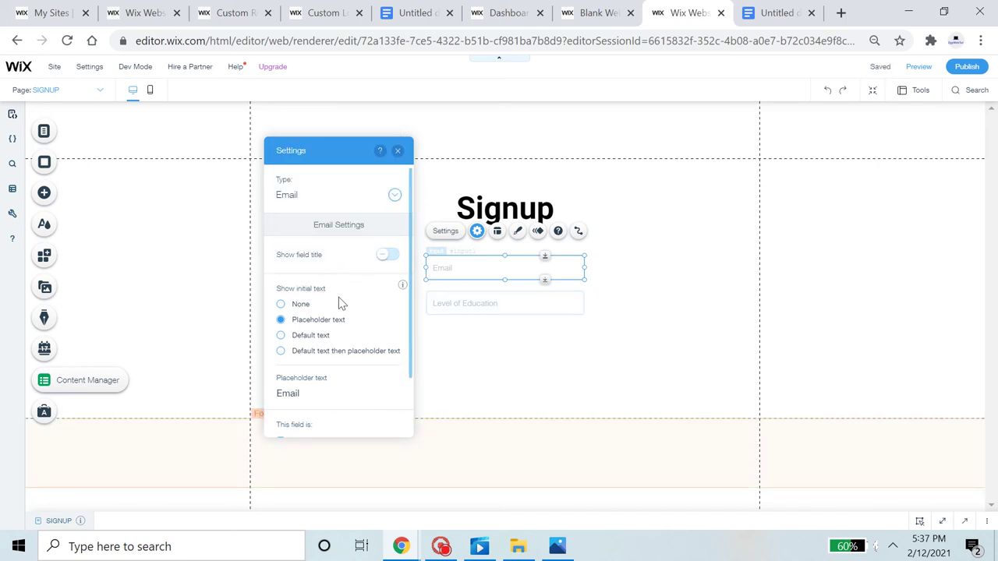
scroll(335, 319, "down", 2)
scroll(337, 379, "up", 2)
scroll(345, 377, "down", 2)
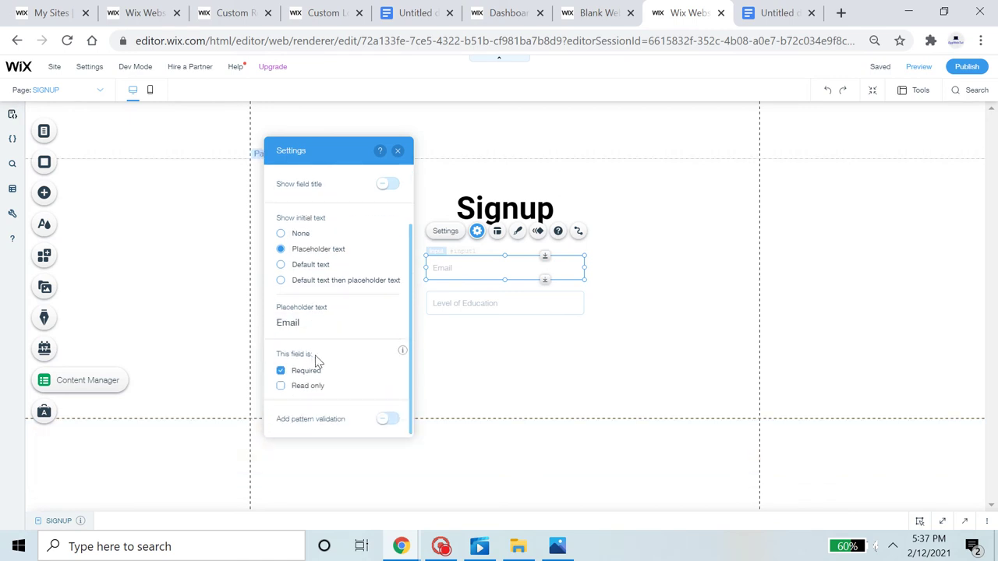
scroll(343, 351, "up", 2)
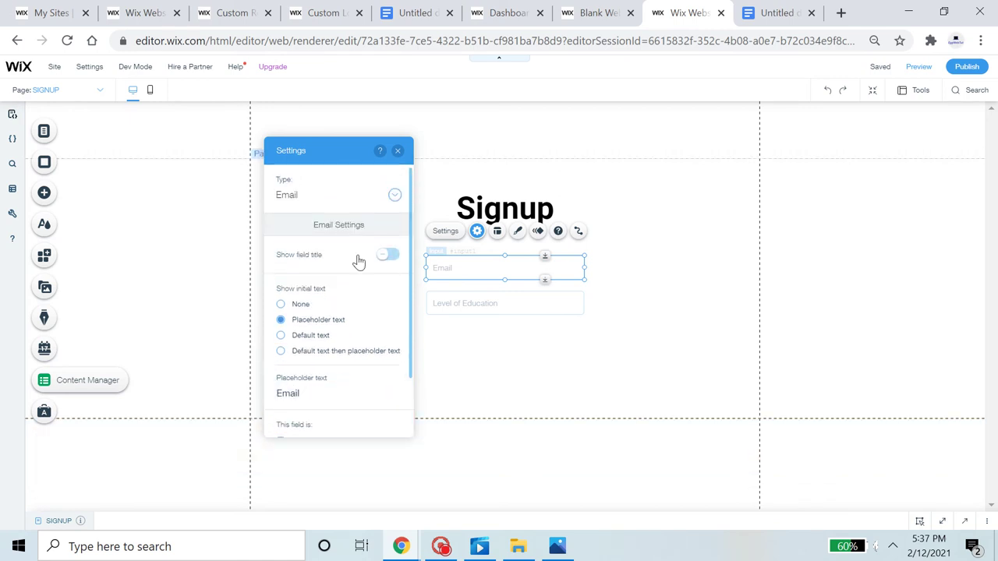
left_click(398, 152)
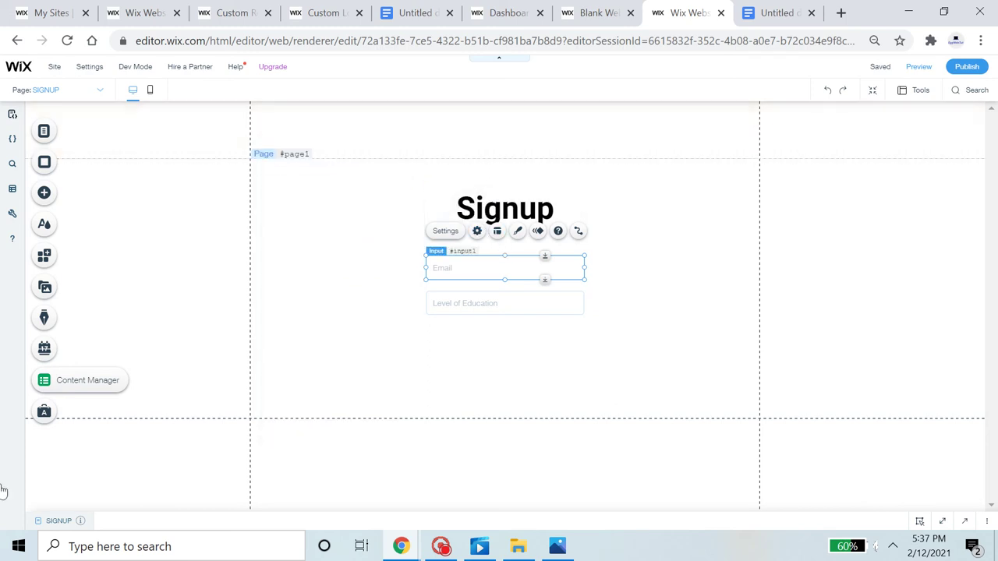
Try centre and right text alignment on the Email input and restore left alignment.
left_click(496, 232)
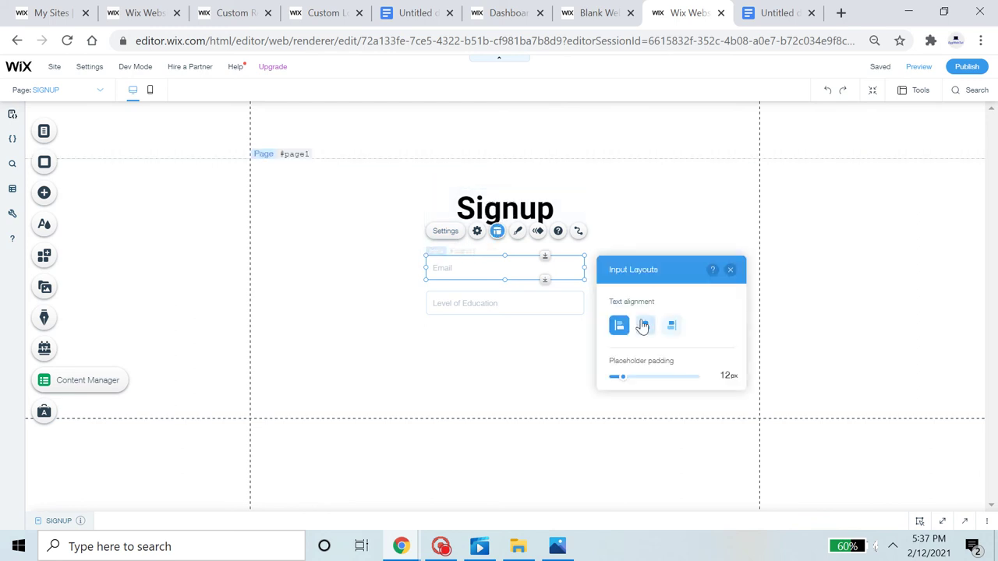
left_click(645, 325)
left_click(668, 326)
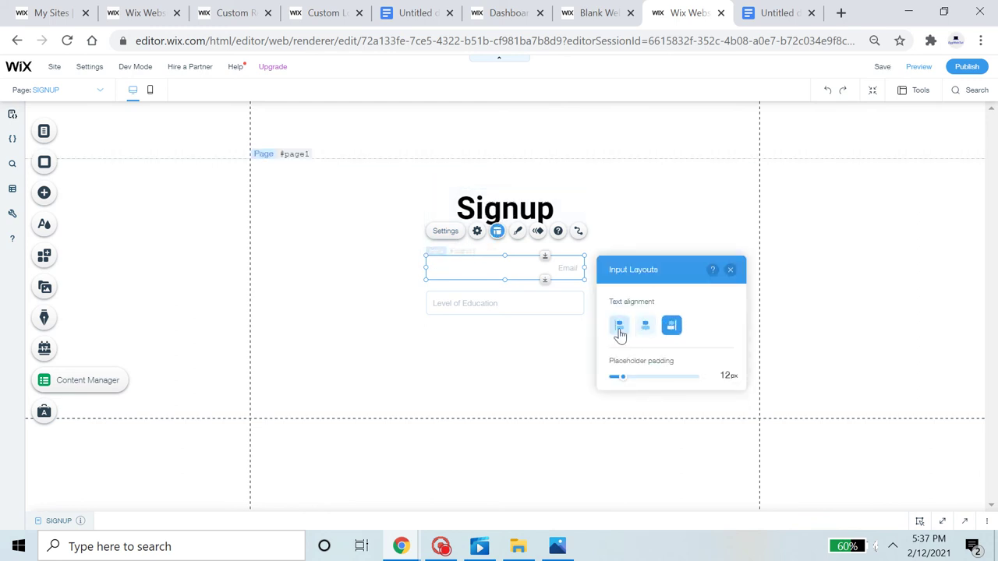
left_click(619, 328)
Examine the Email input's custom design options for fill colour, border, corners, shadow and text.
left_click(519, 231)
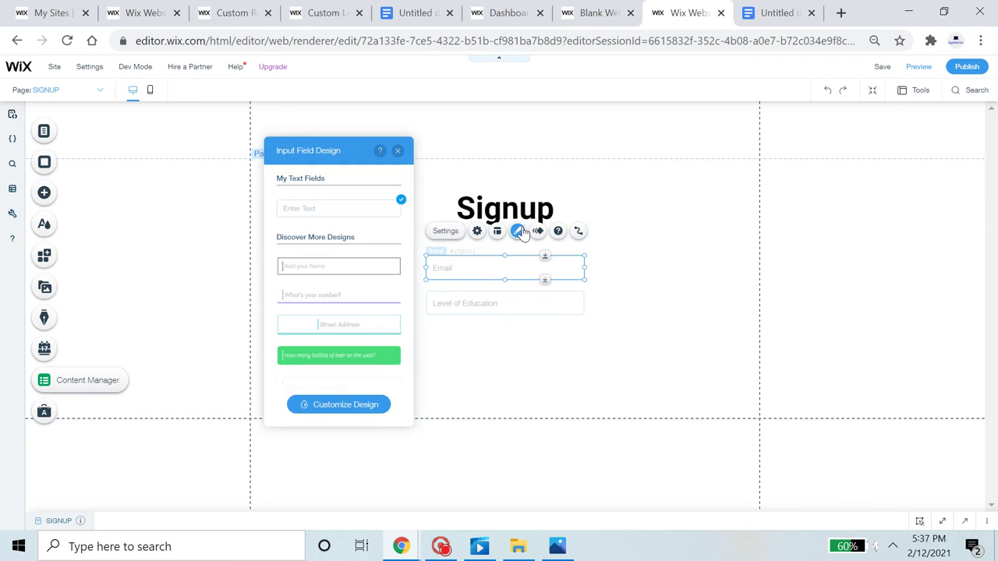
left_click(364, 407)
left_click(345, 243)
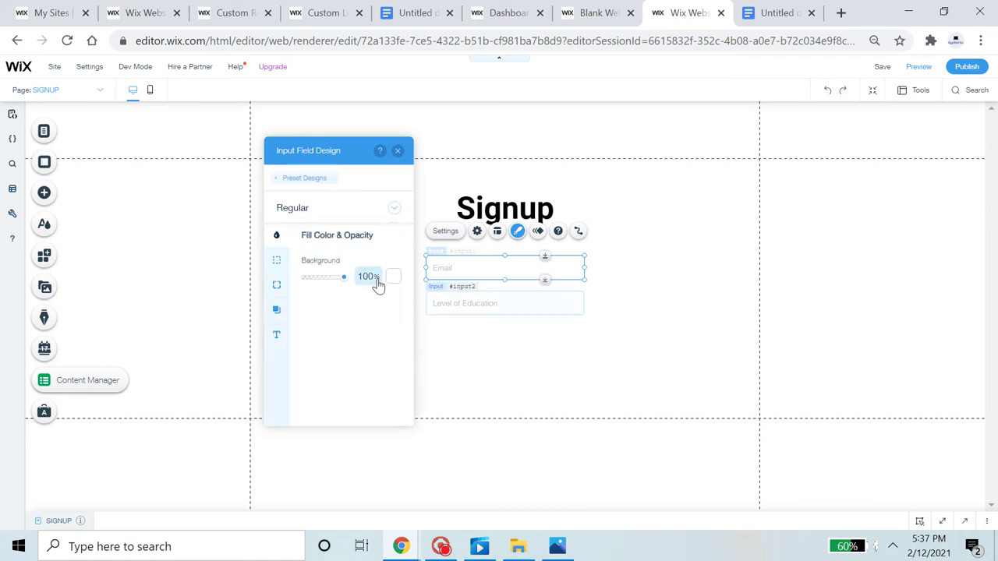
left_click(393, 279)
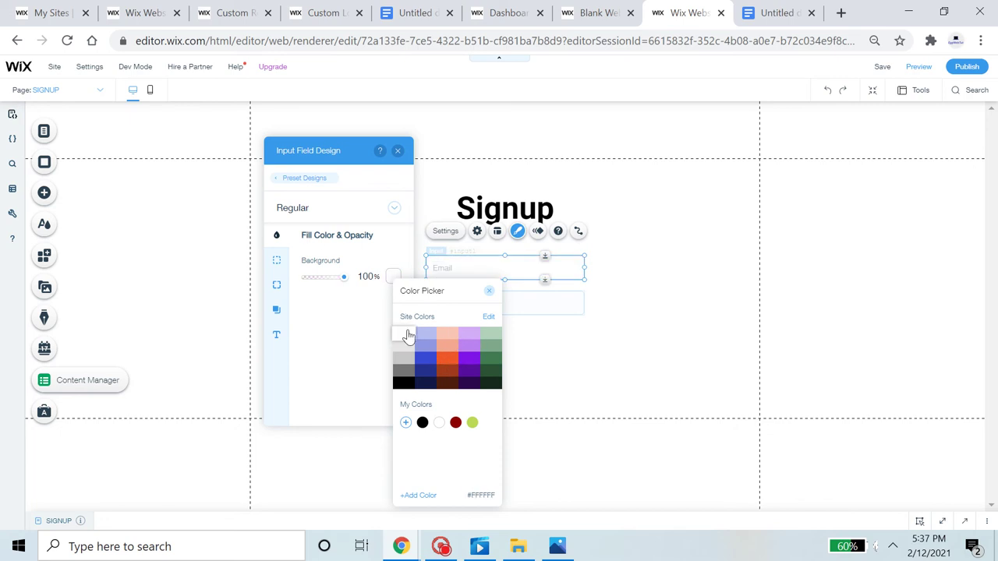
left_click(407, 335)
left_click(489, 291)
left_click(277, 261)
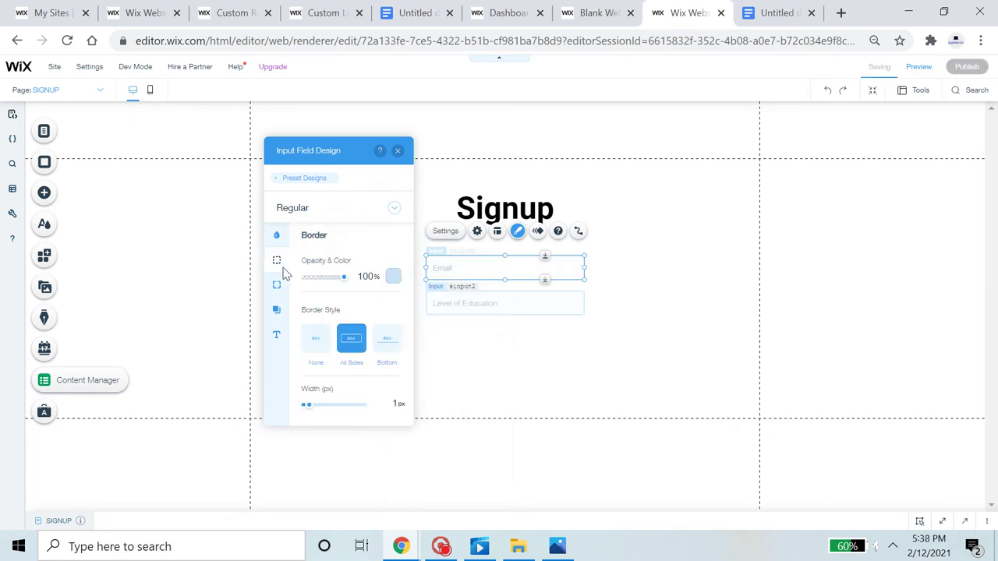
left_click(279, 286)
left_click(276, 310)
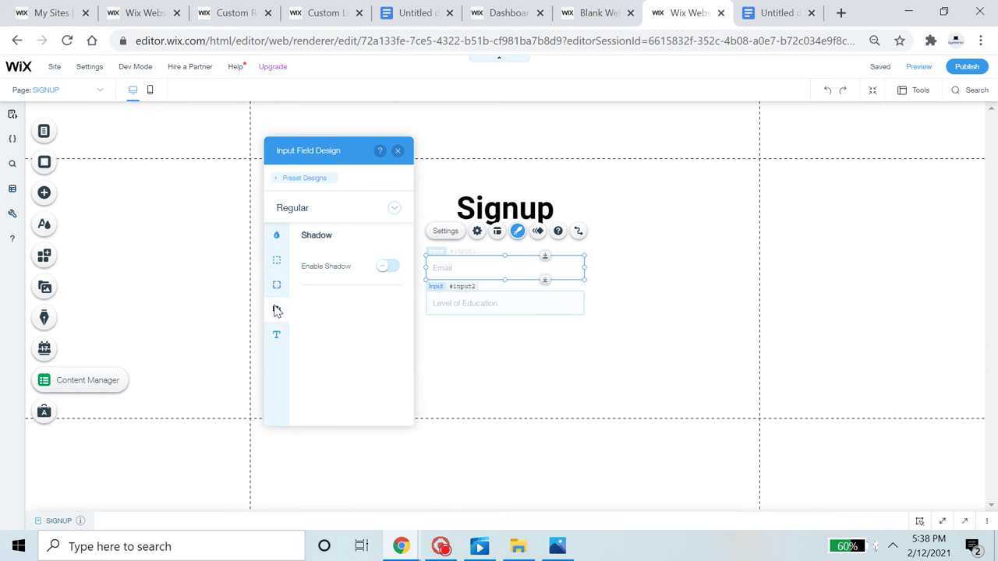
left_click(276, 334)
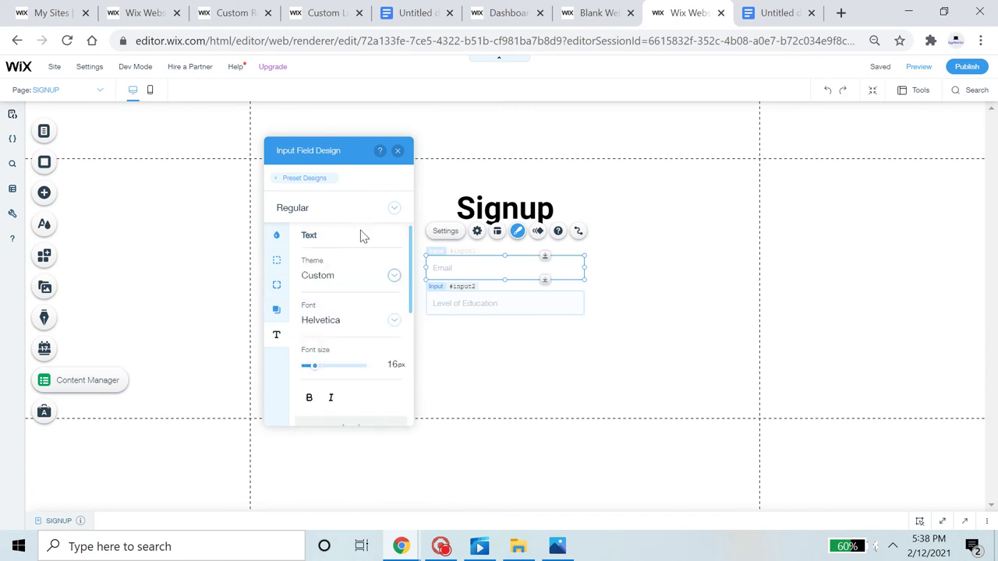
left_click_drag(401, 155, 400, 158)
left_click(398, 155)
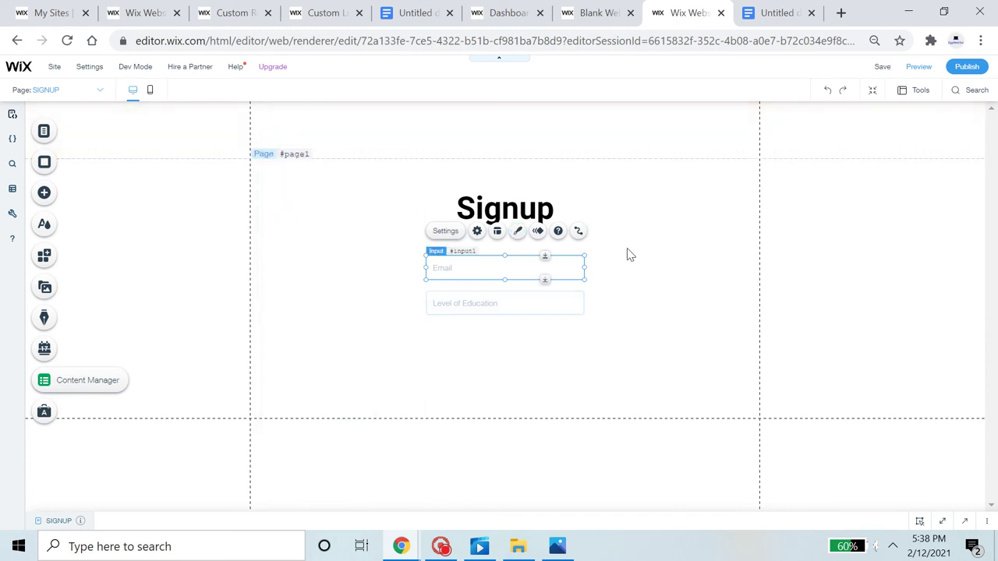
Check the animation options offered for the Email input and the Signup heading without applying any.
left_click(530, 296)
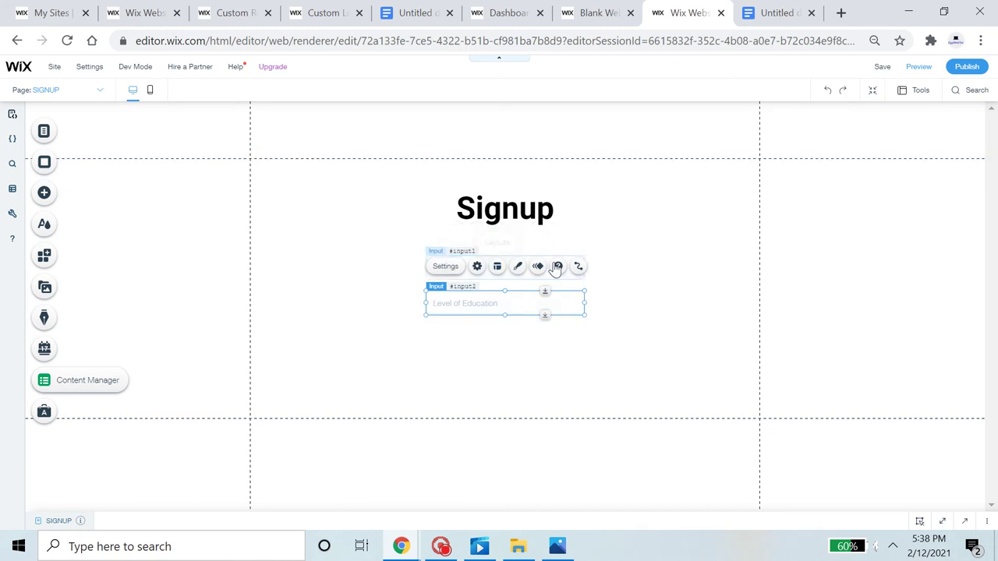
left_click(593, 248)
left_click(537, 270)
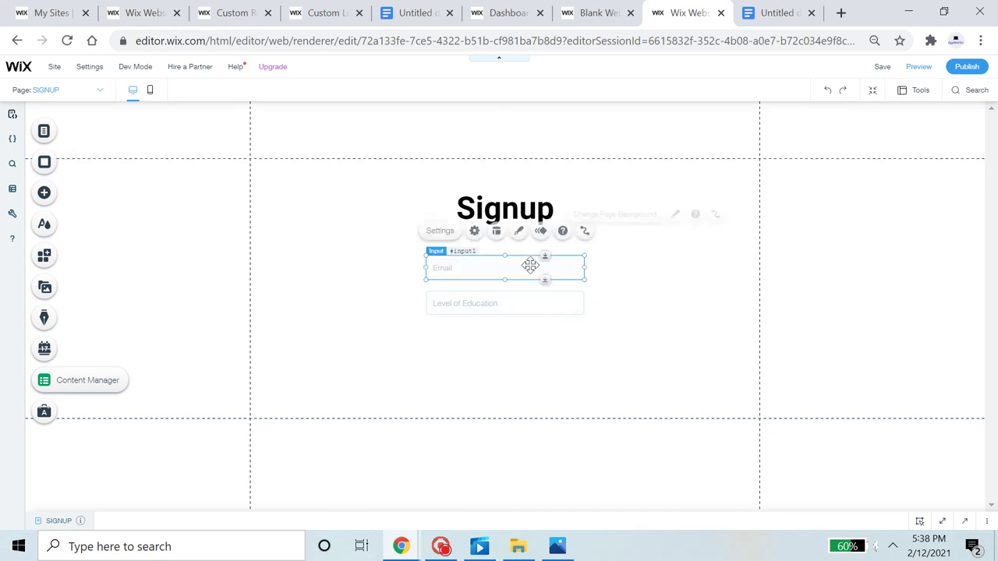
left_click(537, 231)
left_click(600, 222)
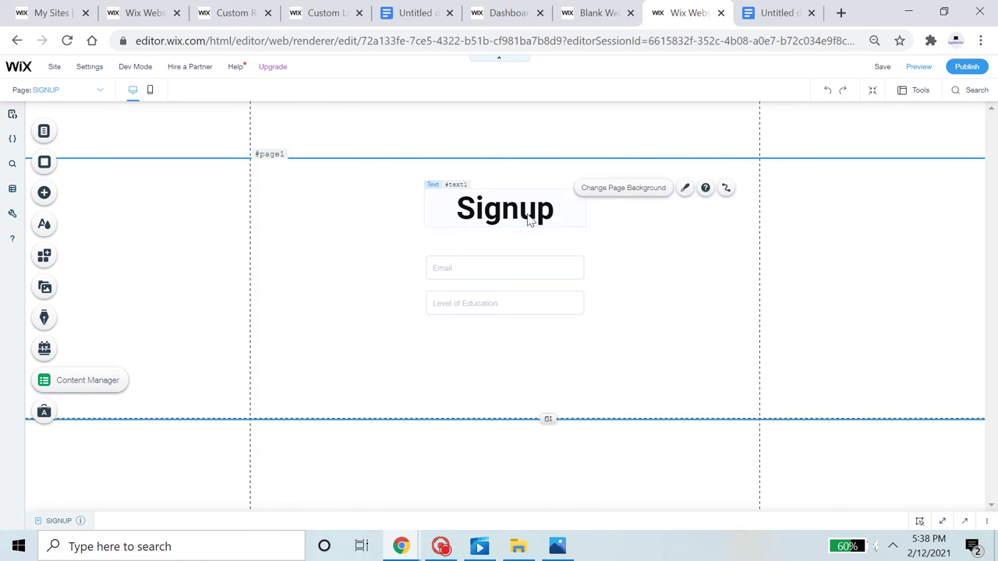
left_click(521, 213)
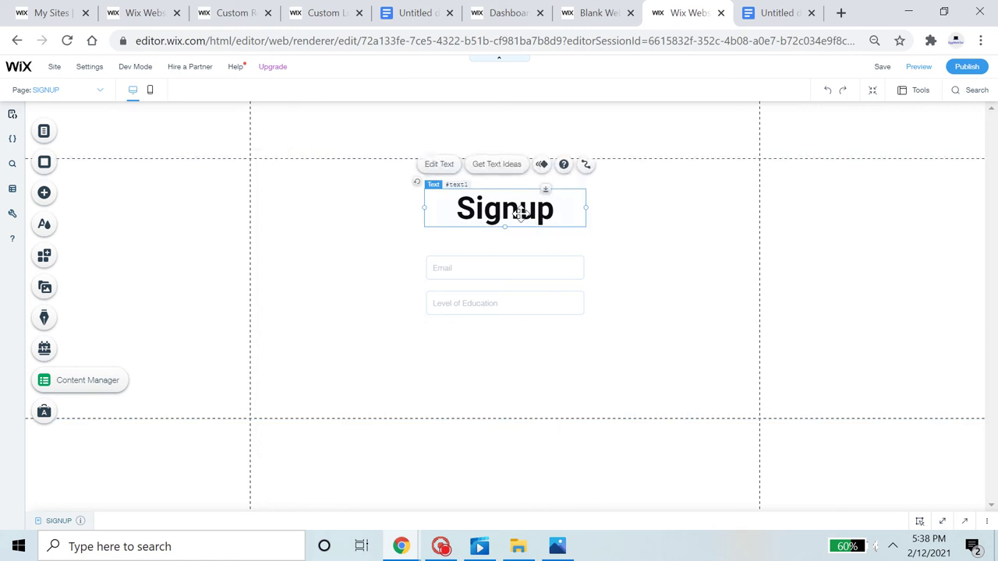
left_click(538, 165)
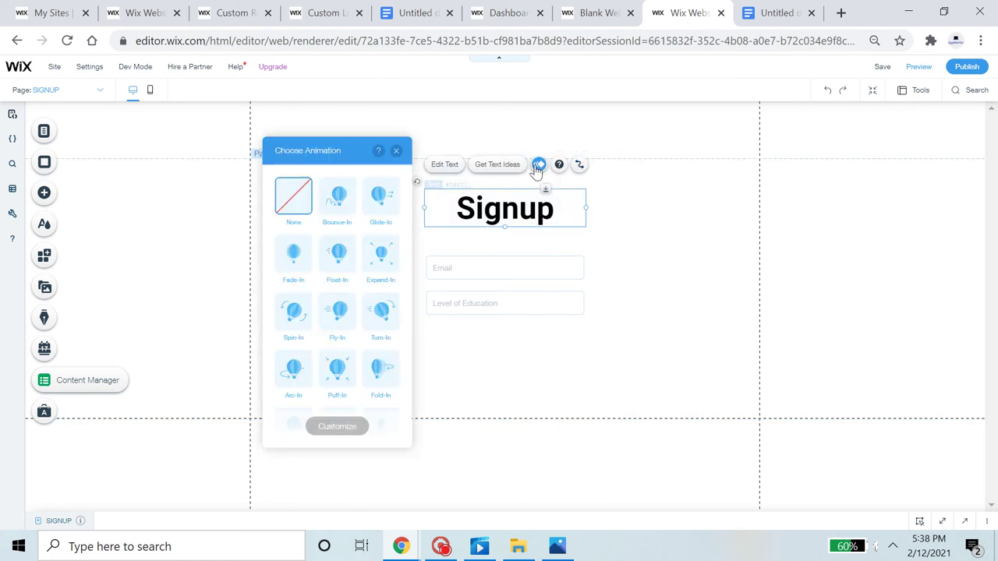
left_click(396, 150)
left_click(632, 292)
left_click(538, 304)
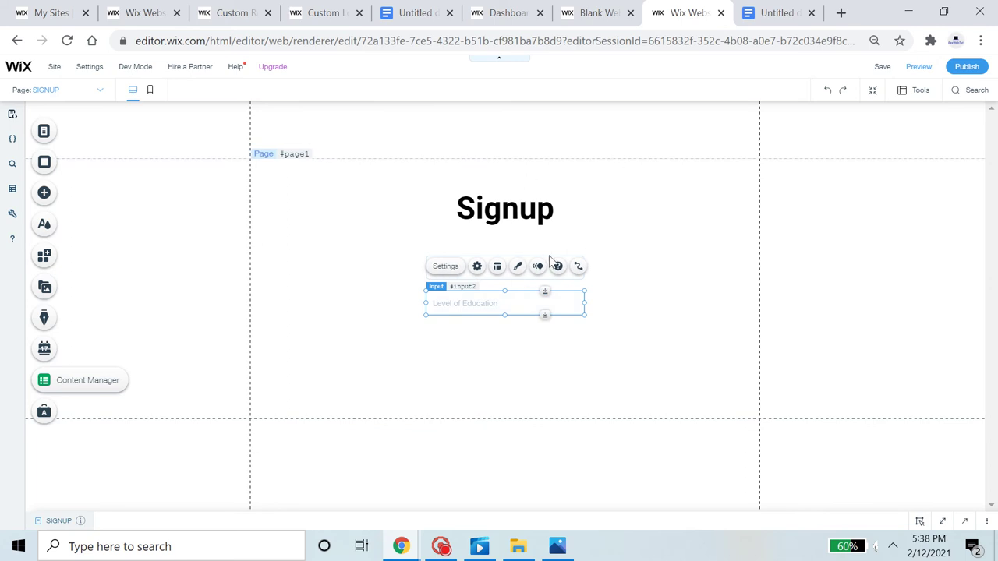
left_click(748, 281)
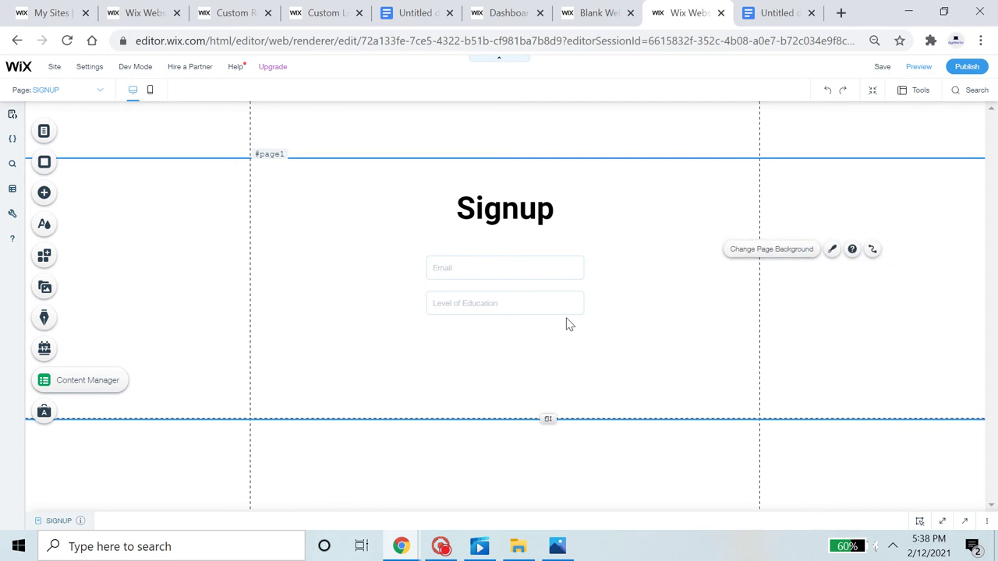
Try to replace the lower input's "Level of Education" placeholder text with "Password" while its type is Text.
left_click(481, 291)
left_click(441, 266)
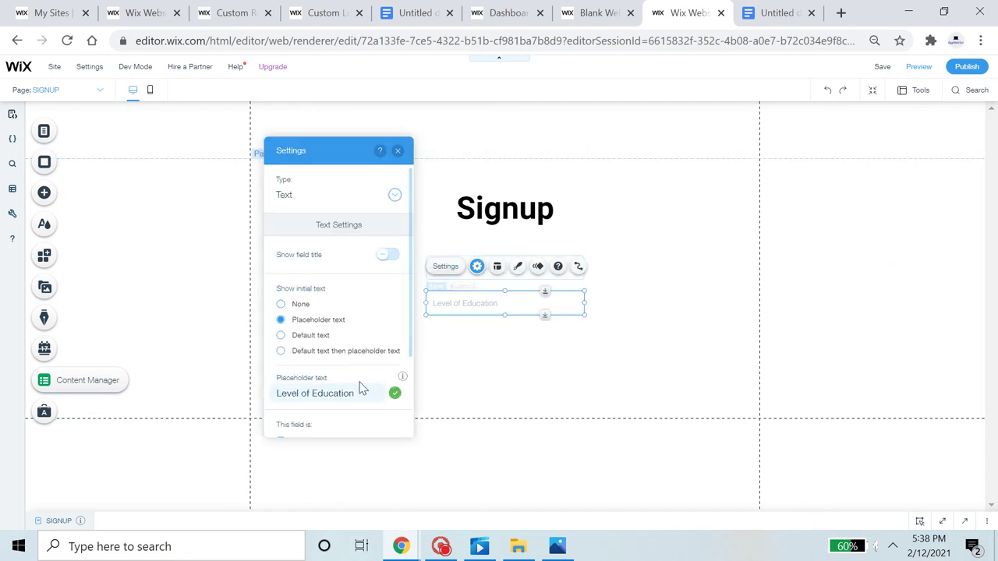
key("ctrl+a")
type("Pas")
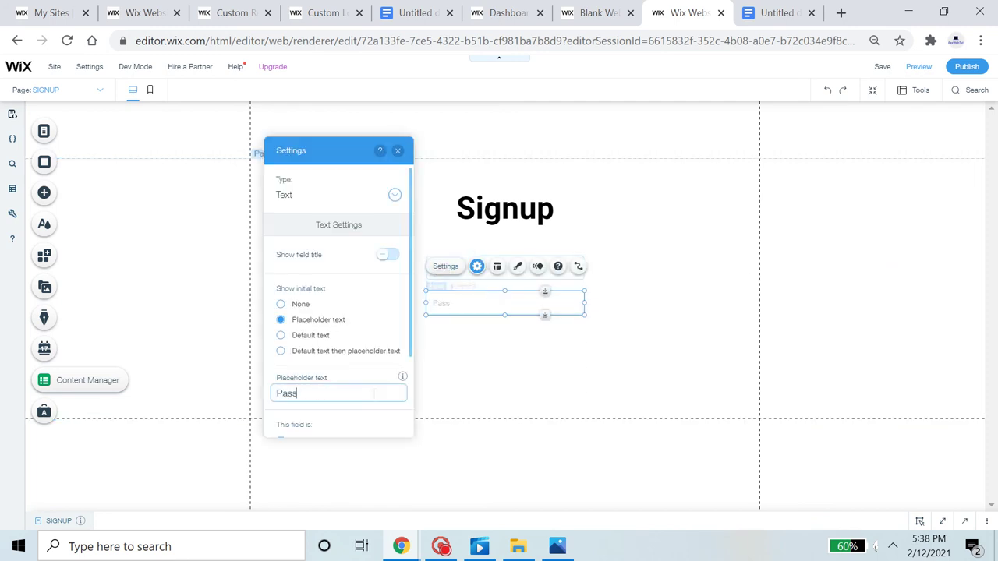
type("sword")
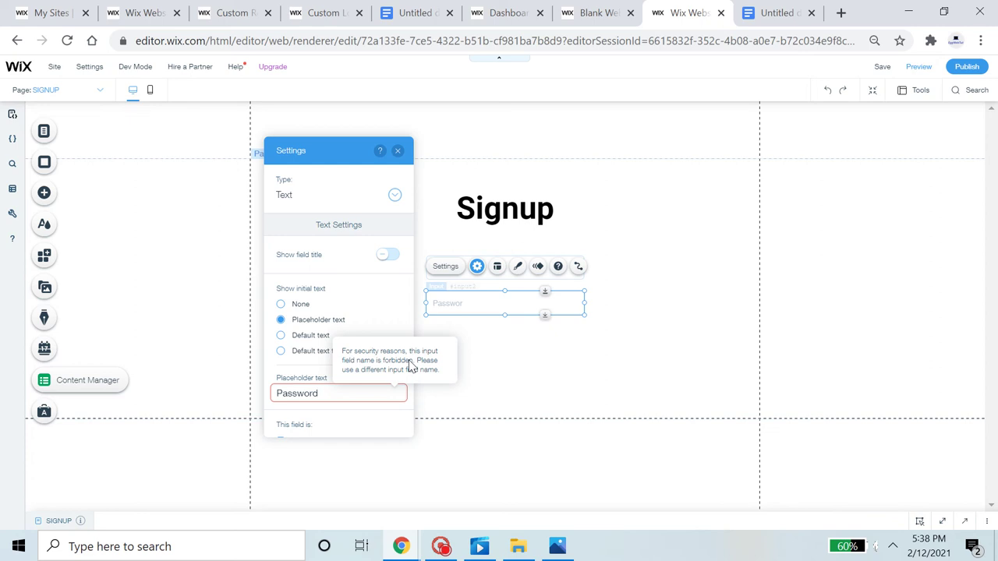
Set the lower input's type to Password and re-enter "Password" as its placeholder text.
left_click(372, 205)
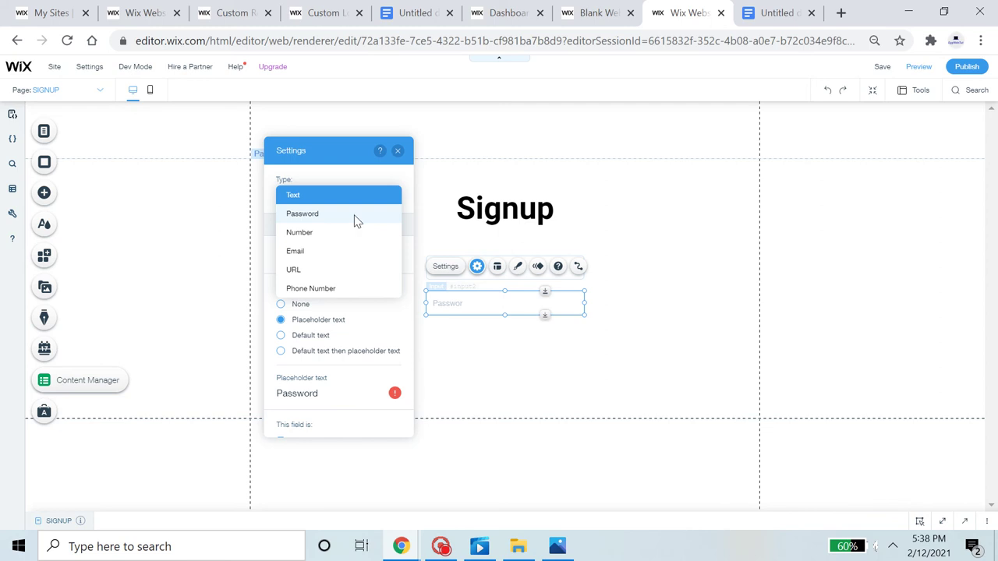
left_click(355, 219)
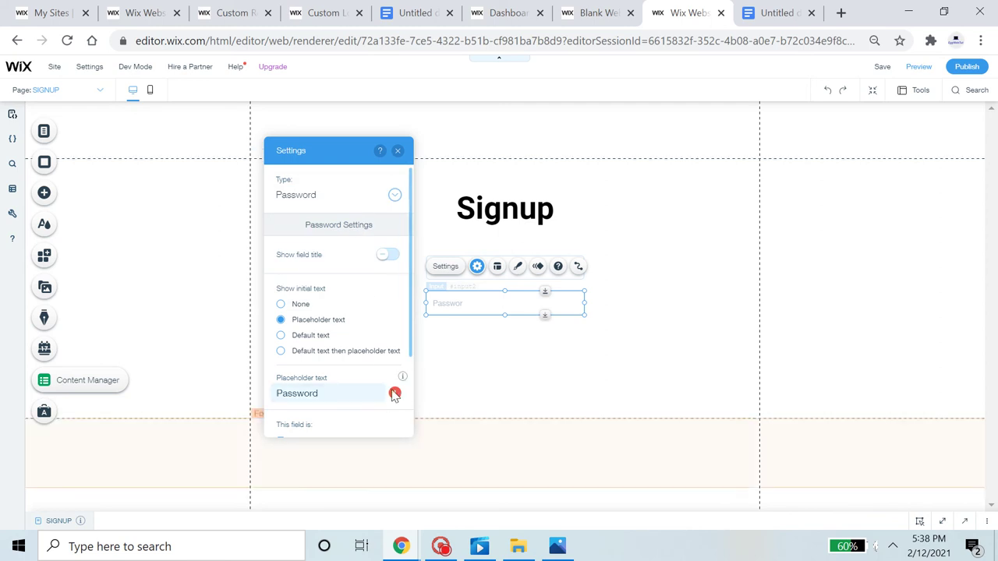
left_click(361, 401)
type("Pas")
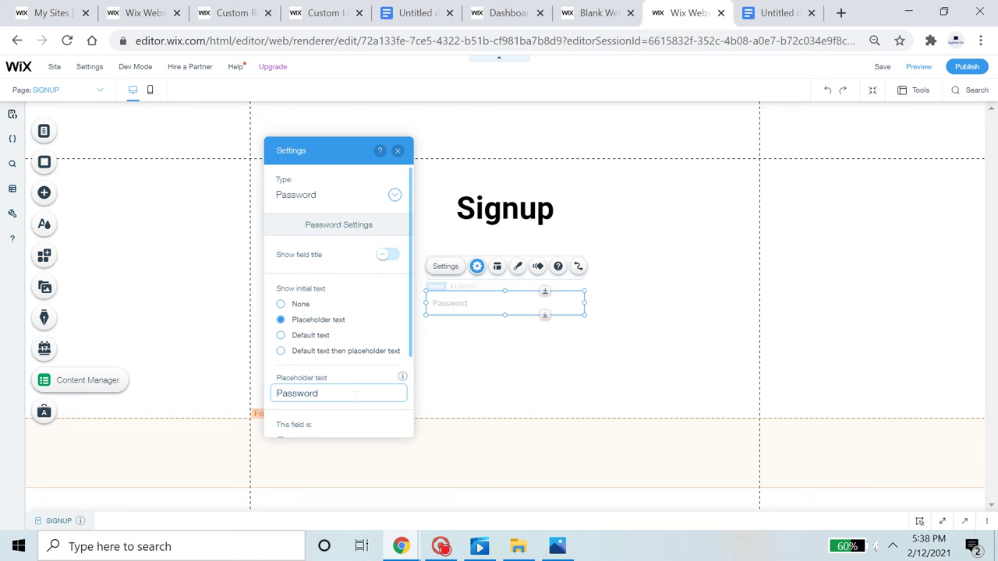
Complete the lower input's "Password" placeholder text, review its type and required-field options, and close its settings.
type("sword")
left_click(341, 424)
scroll(336, 346, "down", 3)
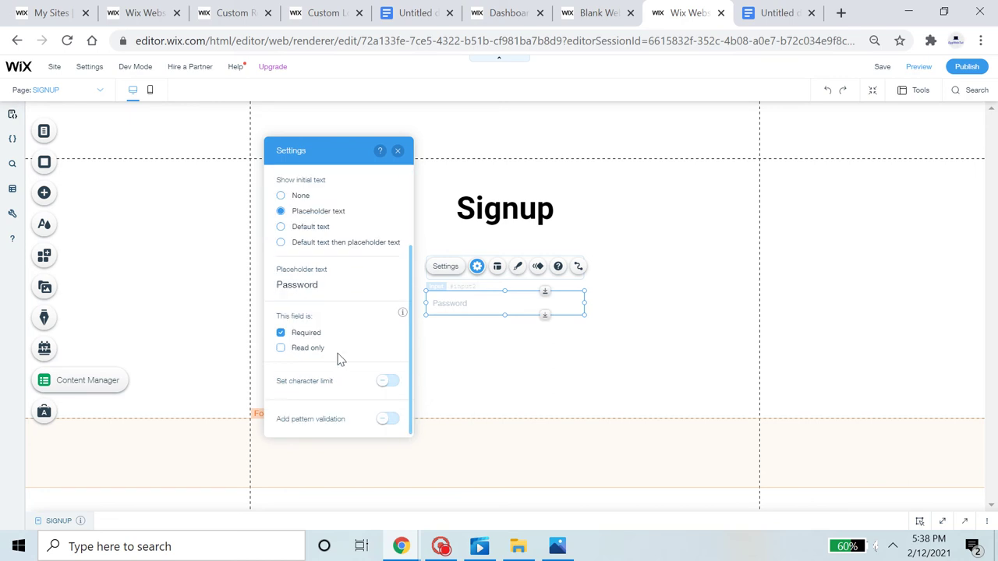
scroll(340, 359, "up", 2)
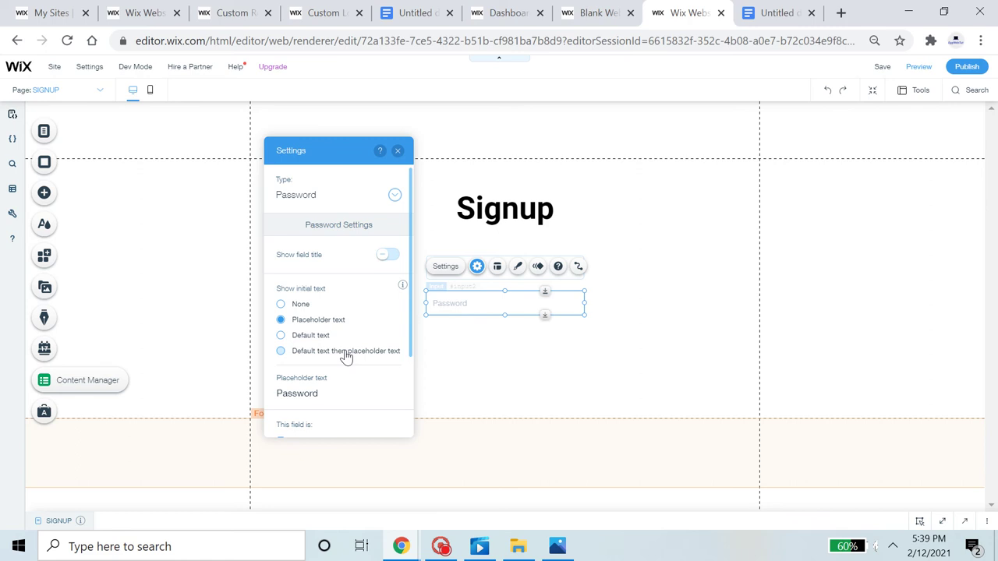
left_click(353, 197)
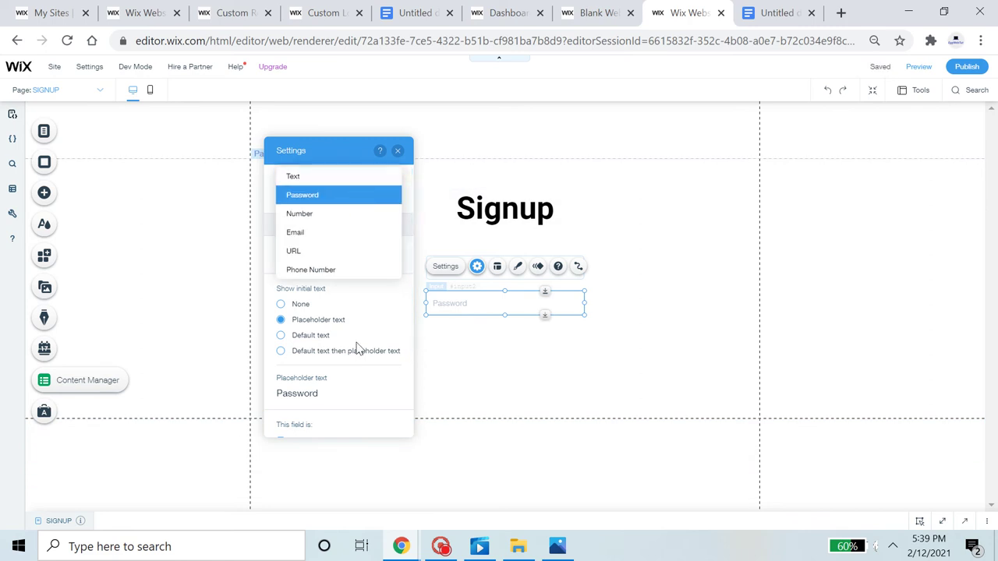
left_click(403, 305)
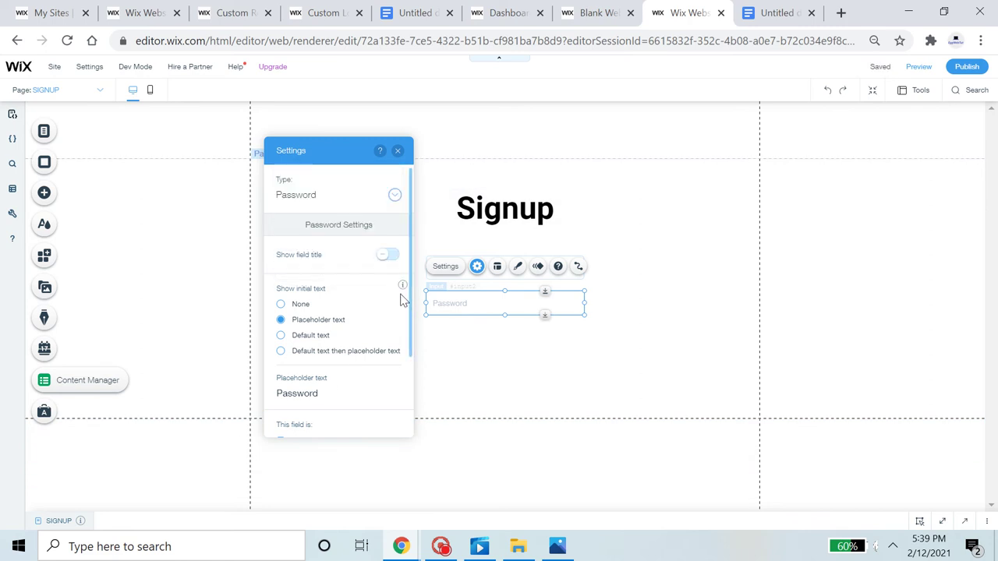
left_click(396, 151)
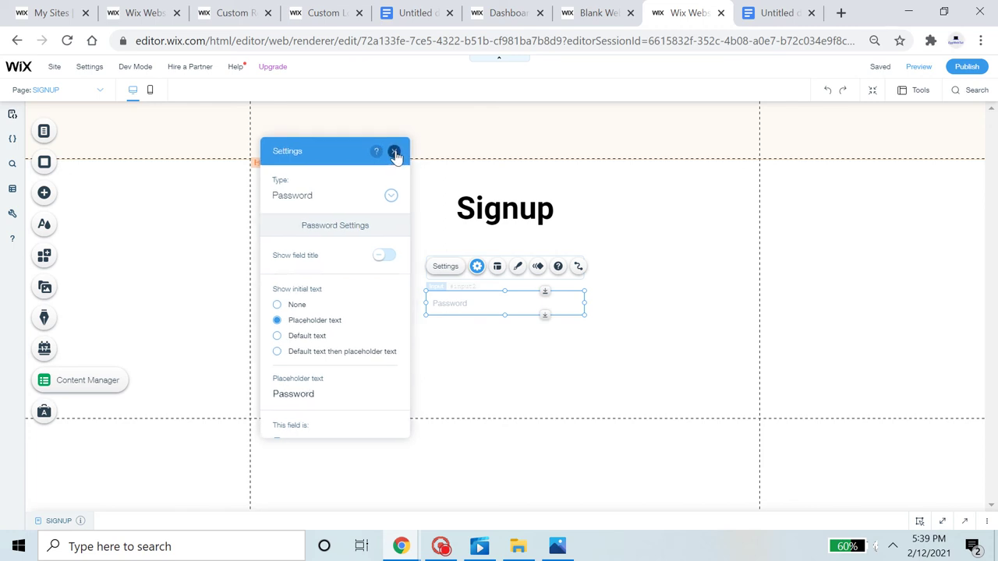
left_click(655, 249)
left_click(563, 260)
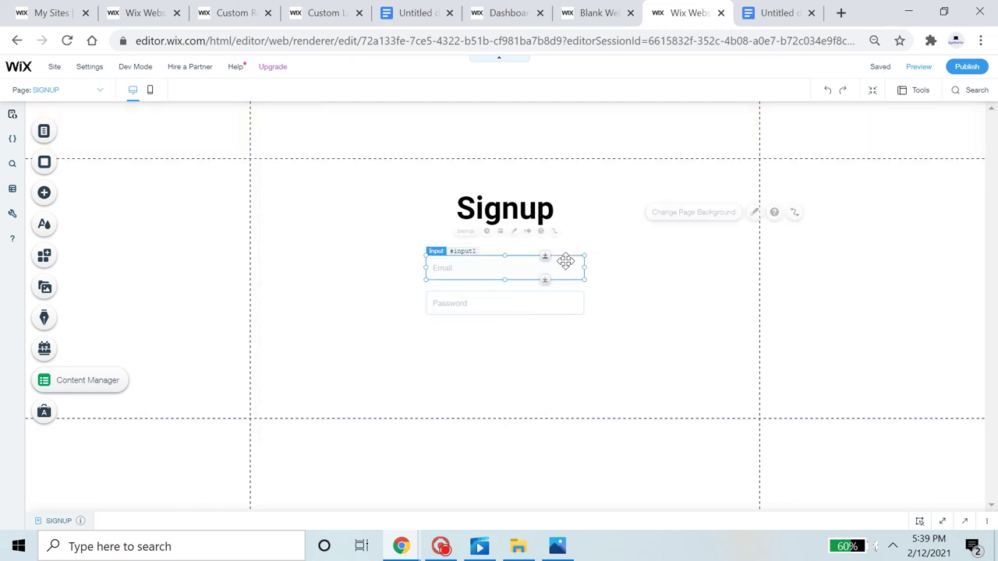
left_click(633, 310)
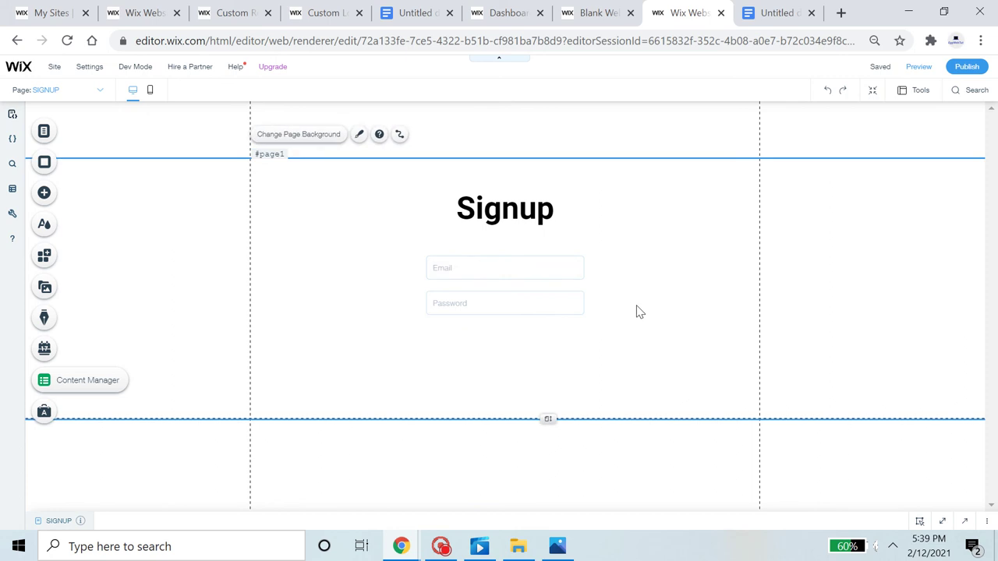
left_click(60, 196)
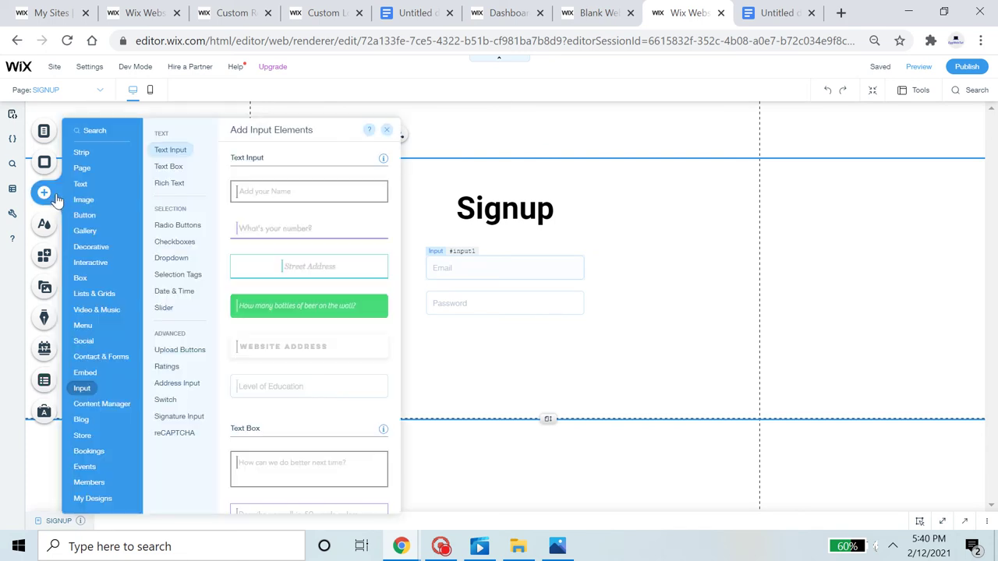
left_click(387, 129)
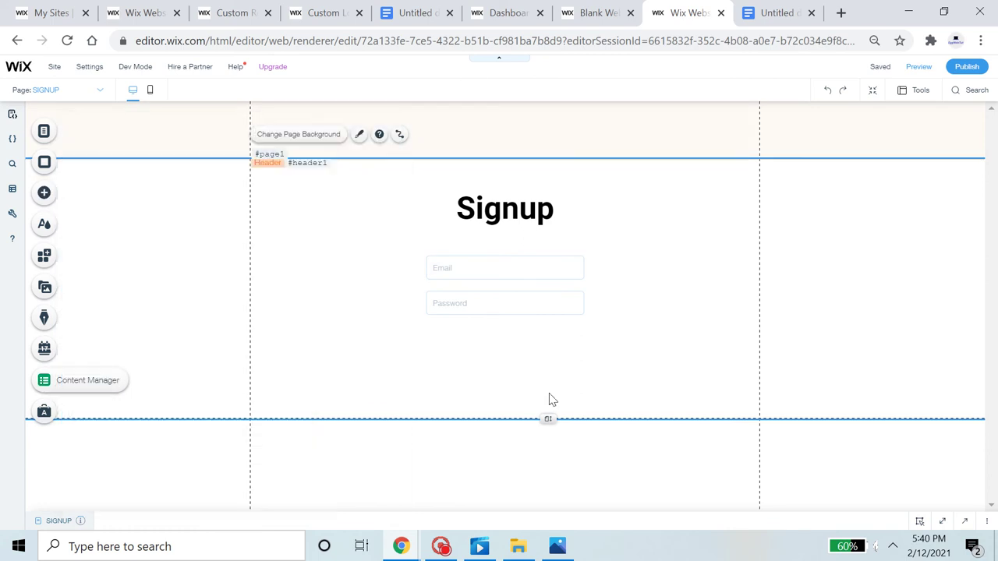
left_click(59, 193)
left_click(117, 356)
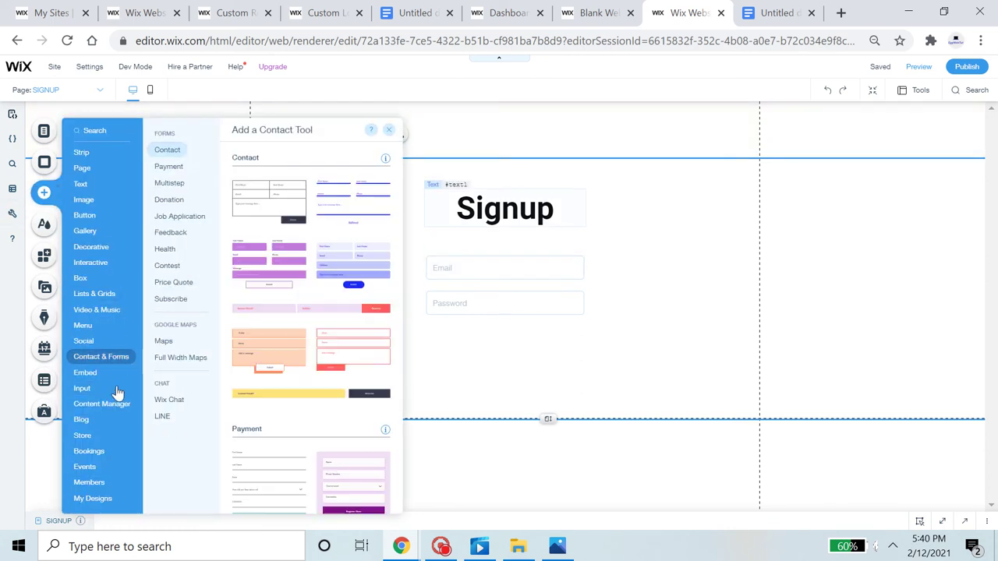
left_click(87, 390)
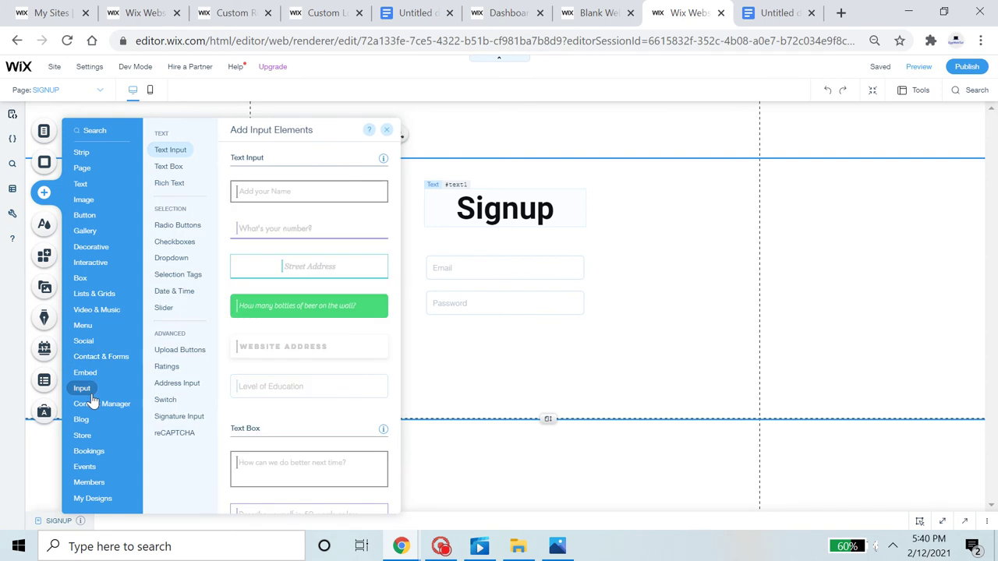
Examine the button categories available to add: themed, icon, document, upload, iTunes, pay and PayPal buttons.
mouse_move(98, 216)
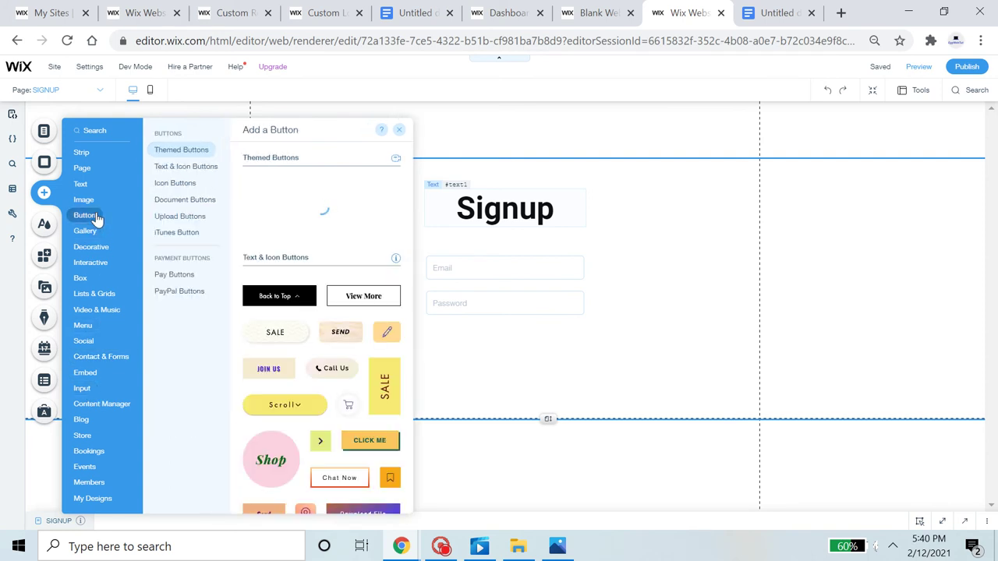
left_click(179, 217)
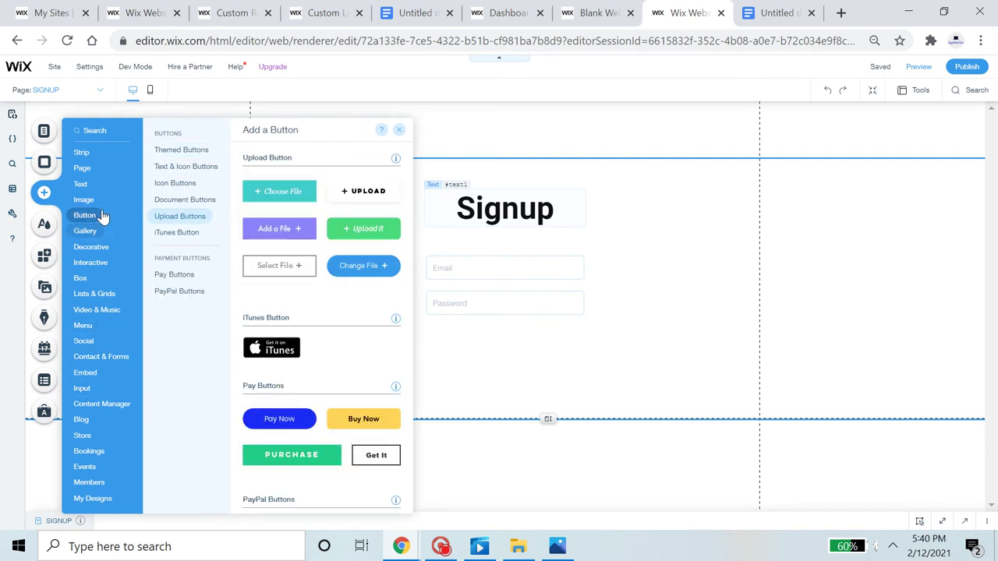
mouse_move(98, 216)
scroll(296, 195, "up", 10)
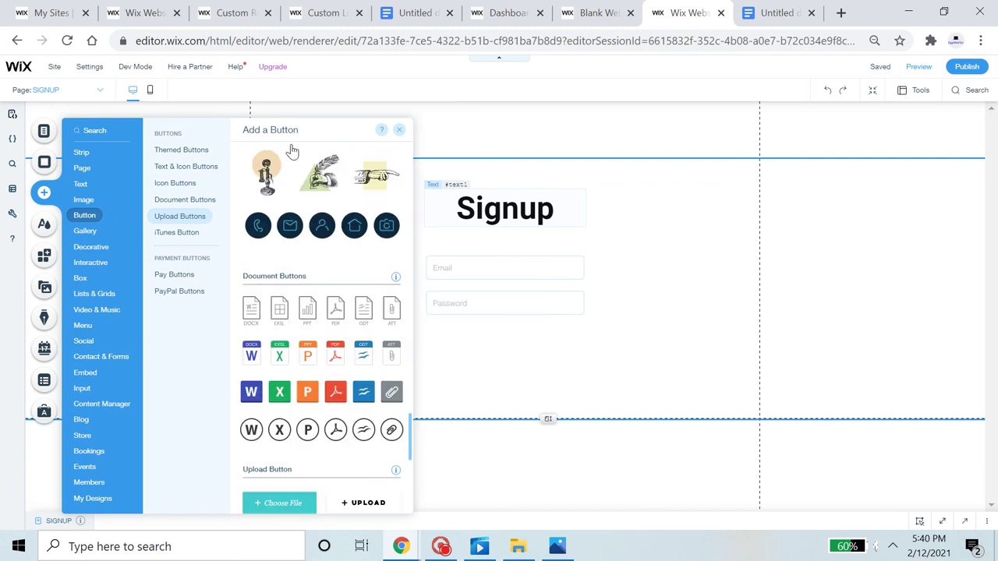
scroll(302, 248, "up", 10)
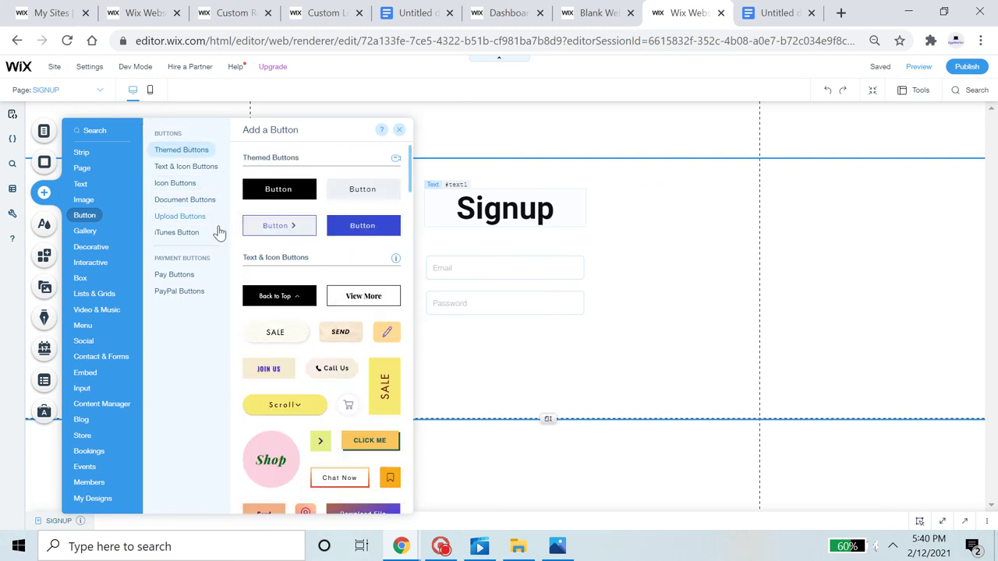
left_click(174, 274)
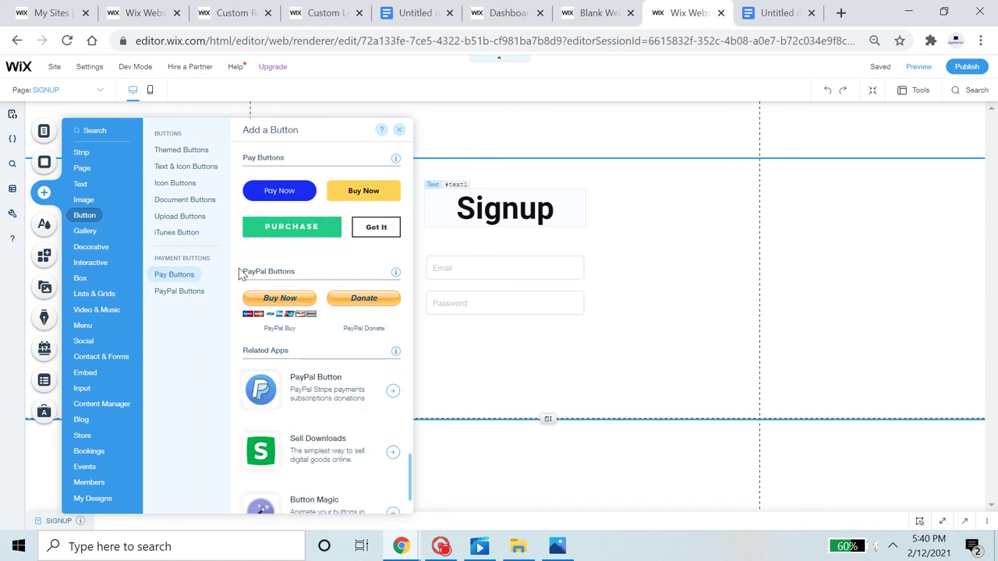
left_click(192, 291)
left_click(195, 277)
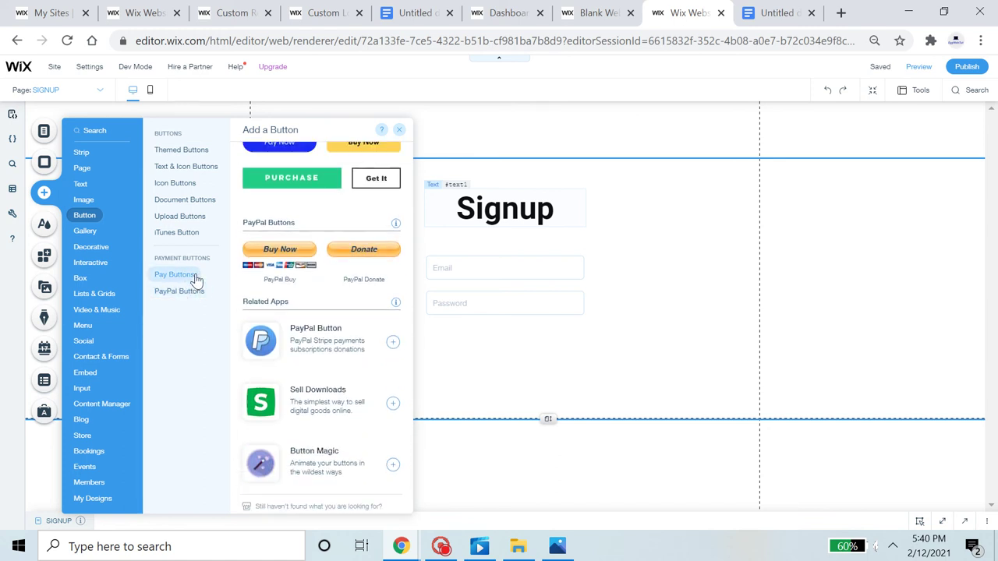
left_click(207, 234)
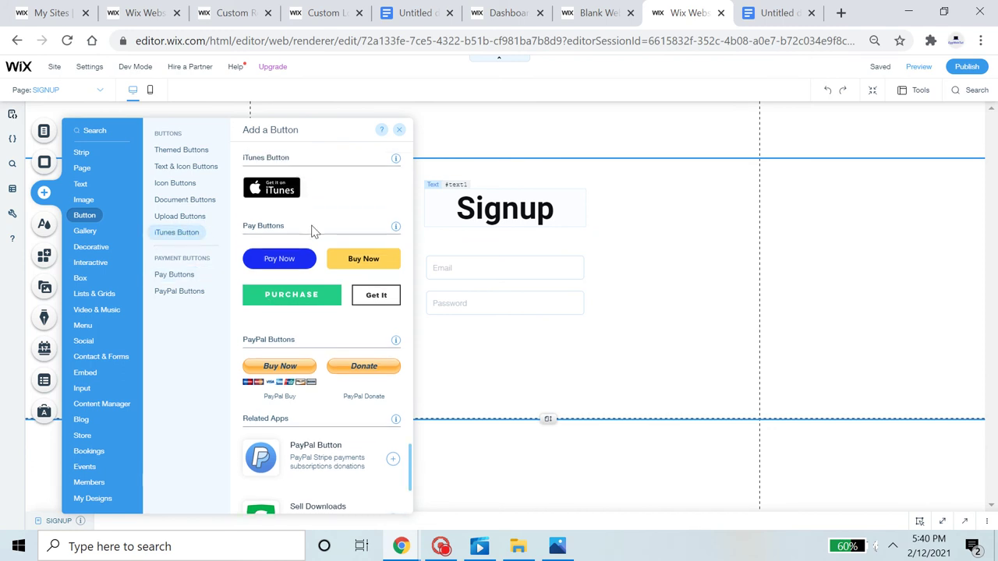
left_click(197, 217)
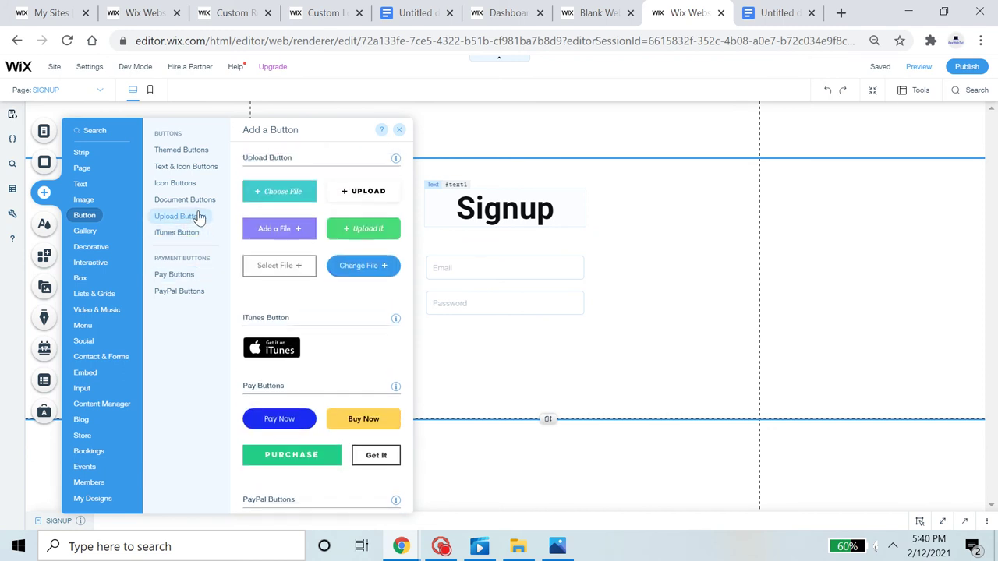
left_click(212, 199)
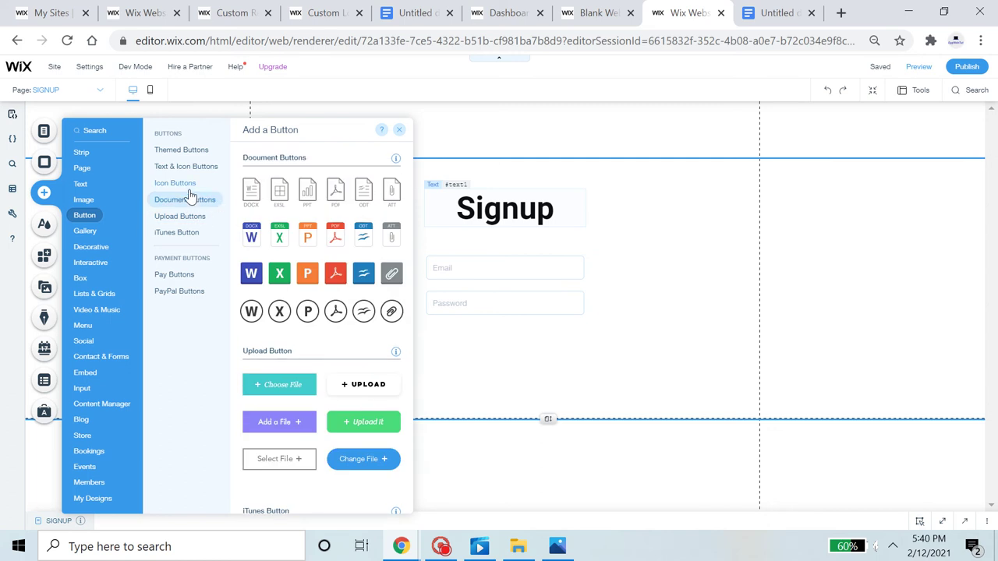
mouse_move(189, 187)
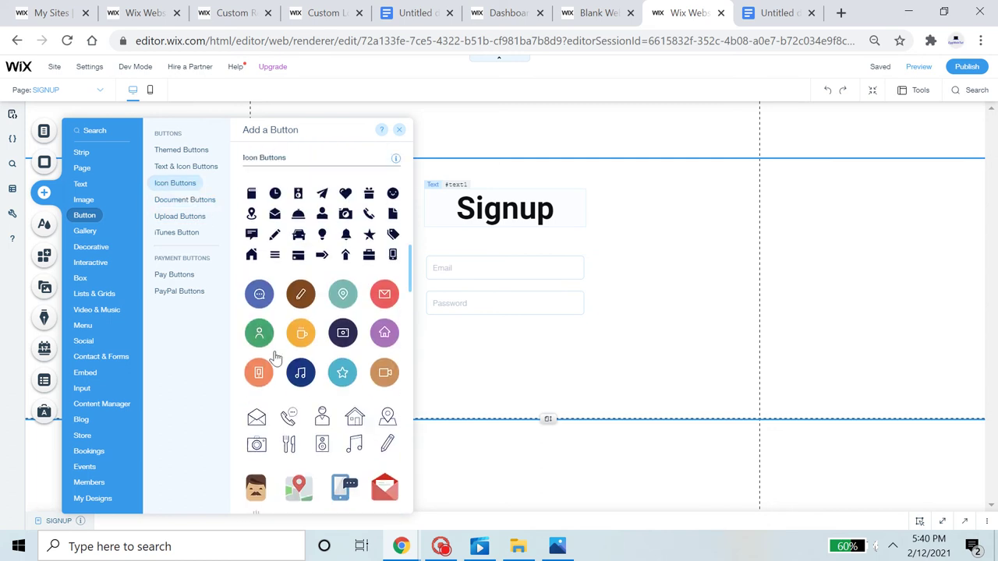
scroll(312, 343, "down", 5)
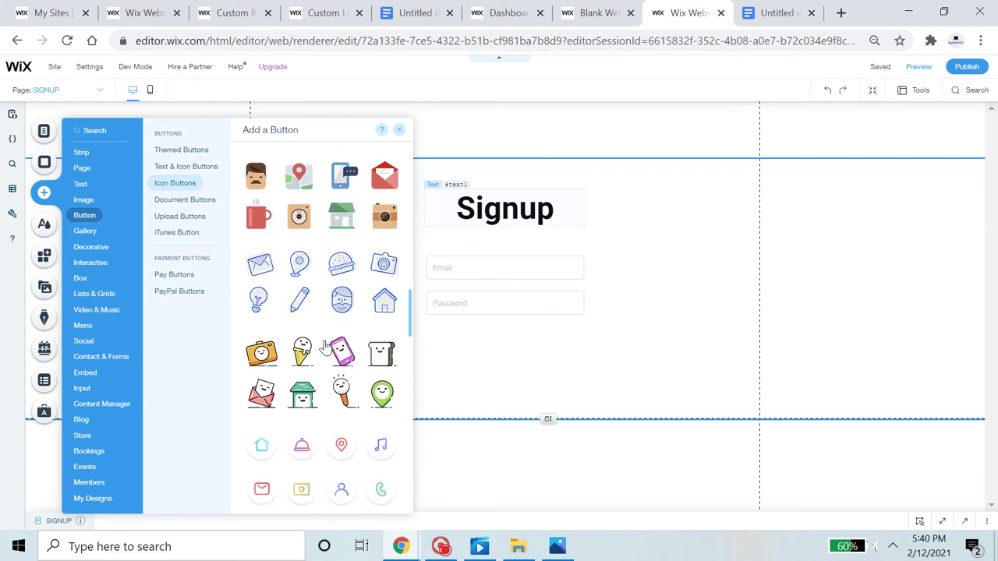
scroll(323, 345, "up", 2)
mouse_move(85, 230)
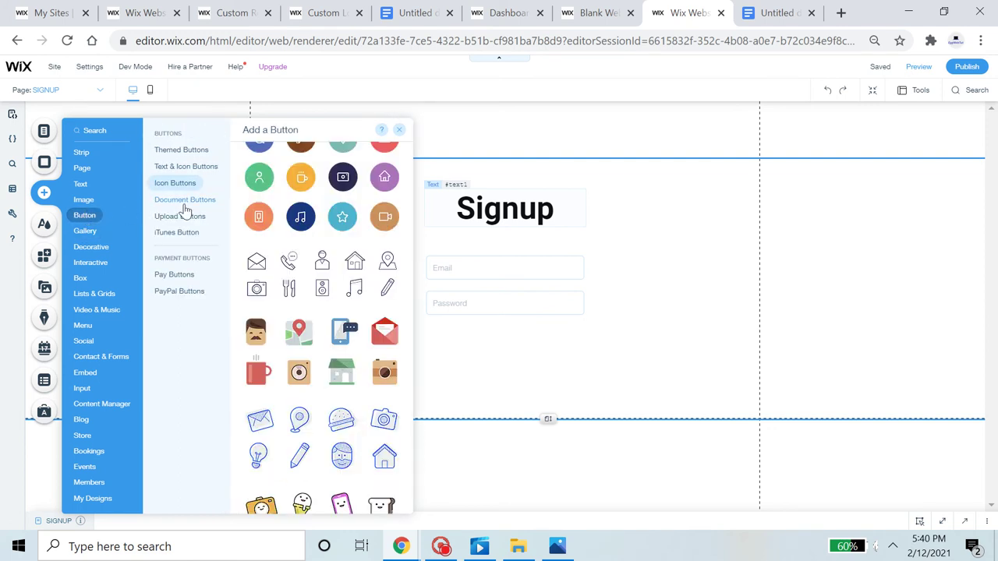
mouse_move(169, 300)
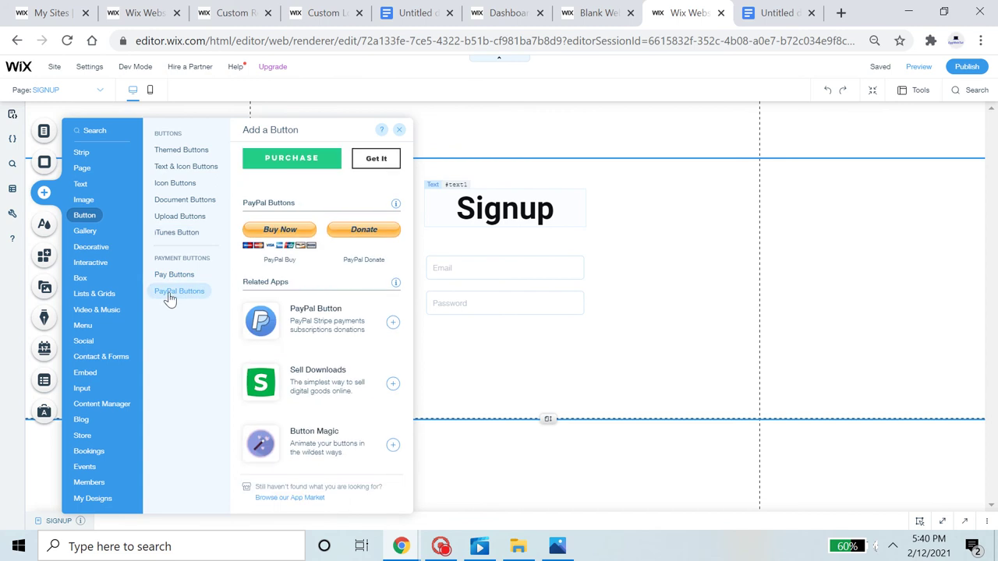
mouse_move(199, 151)
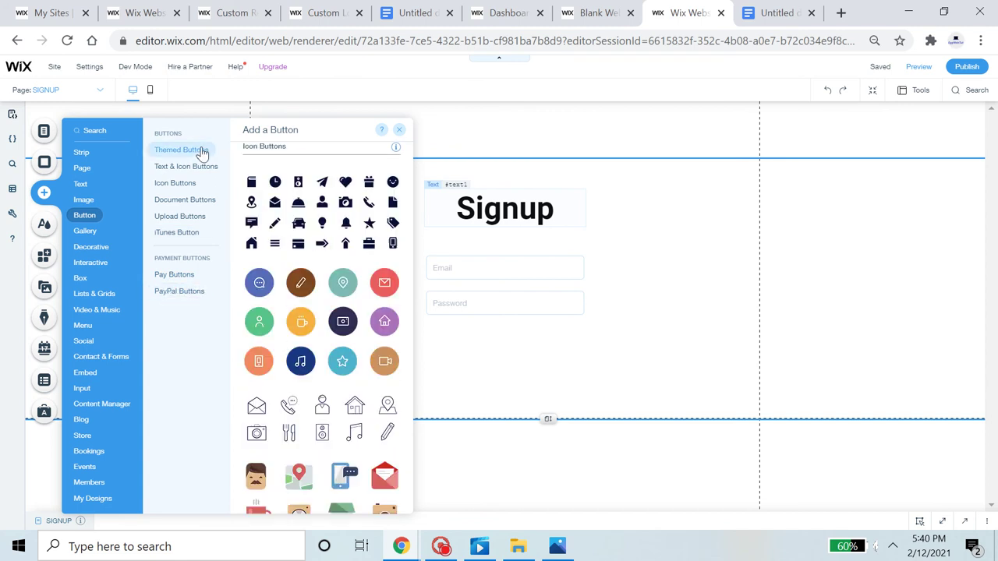
Add the solid blue themed button to the page and centre it below the Password input.
mouse_move(212, 167)
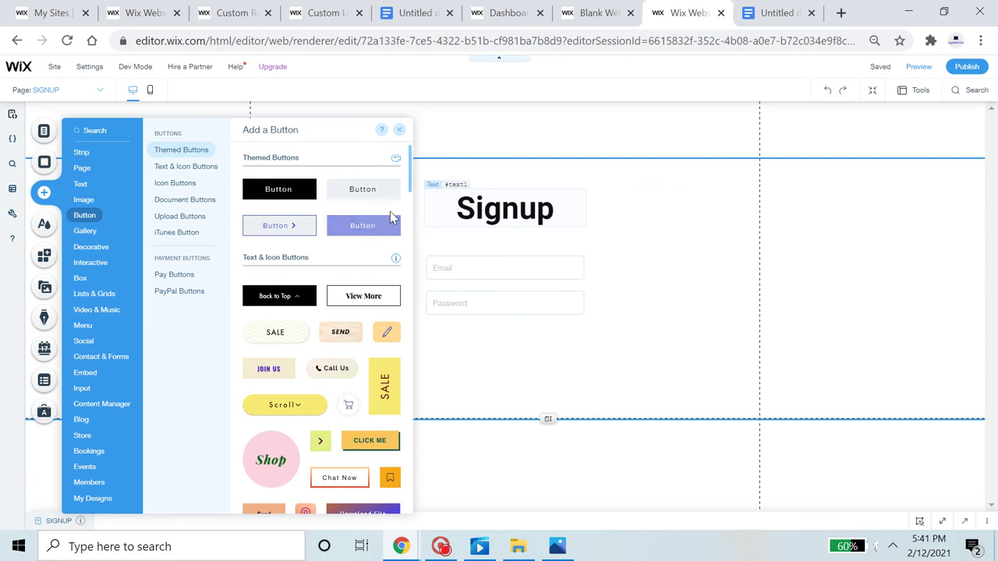
left_click(552, 346)
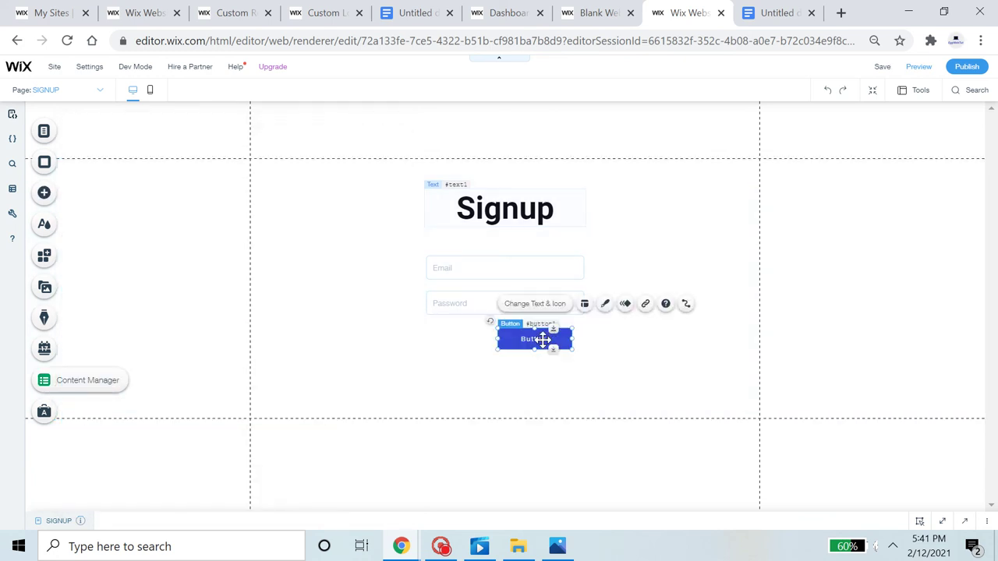
left_click_drag(543, 341, 517, 384)
Change the blue button's text to "Signup", close its settings and deselect it.
left_click(517, 351)
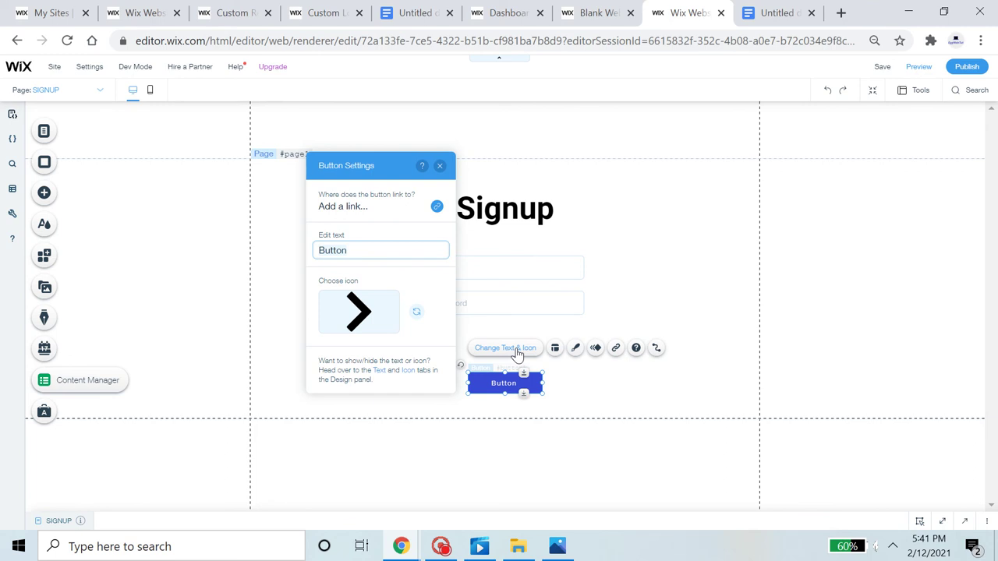
key("ctrl+a")
key("BackSpace")
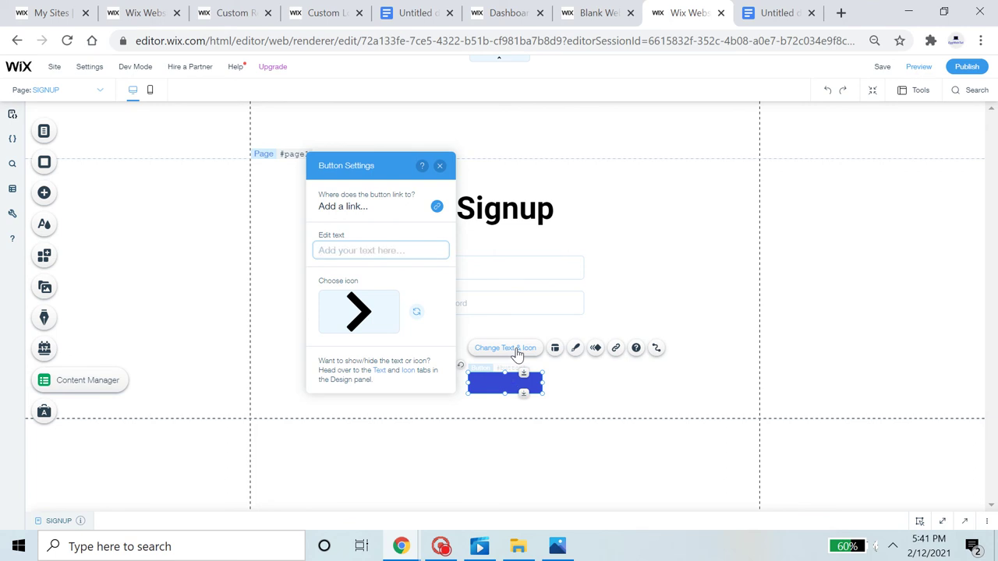
type("Sig")
key("BackSpace")
key("BackSpace")
key("BackSpace")
type("Si")
key("BackSpace")
key("BackSpace")
type("Signup")
left_click(440, 166)
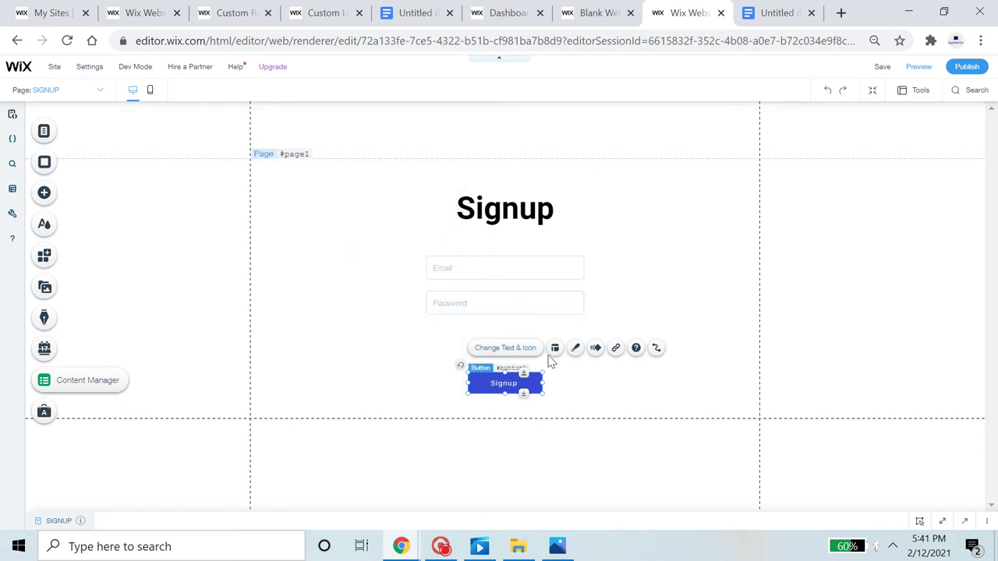
left_click(694, 290)
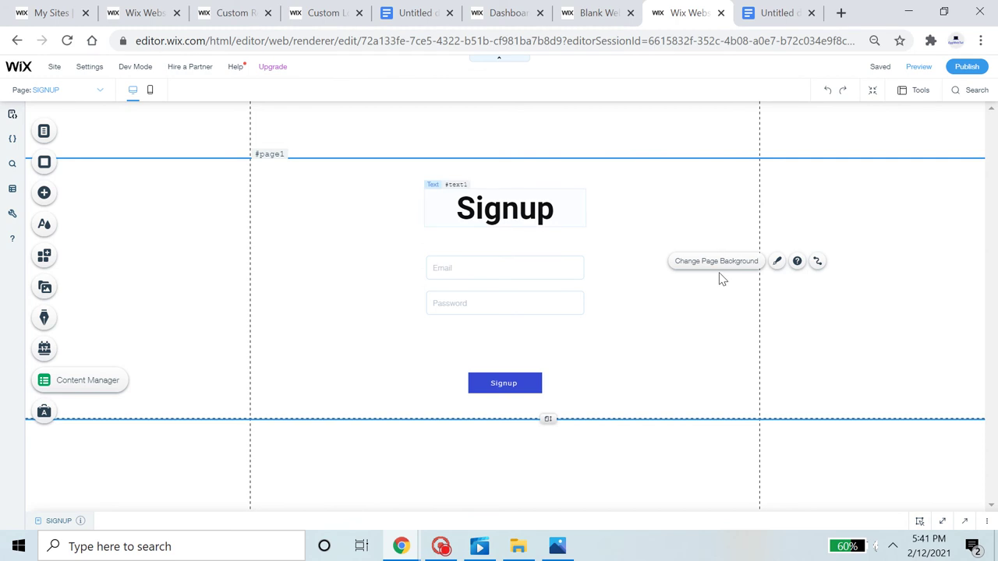
Maximize the SIGNUP page's code editor and delete all of its default code.
left_click(942, 521)
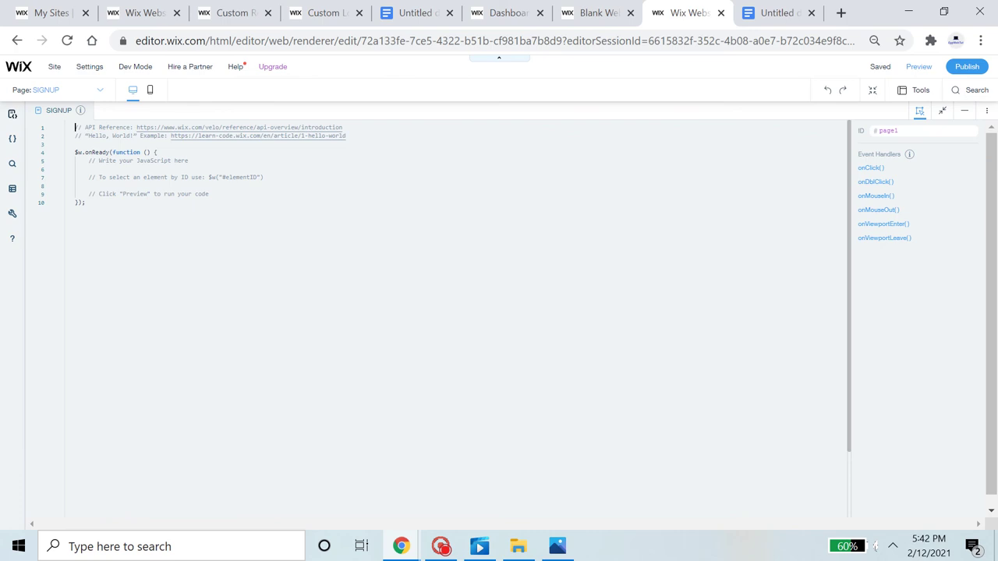
left_click_drag(85, 202, 76, 127)
key("BackSpace")
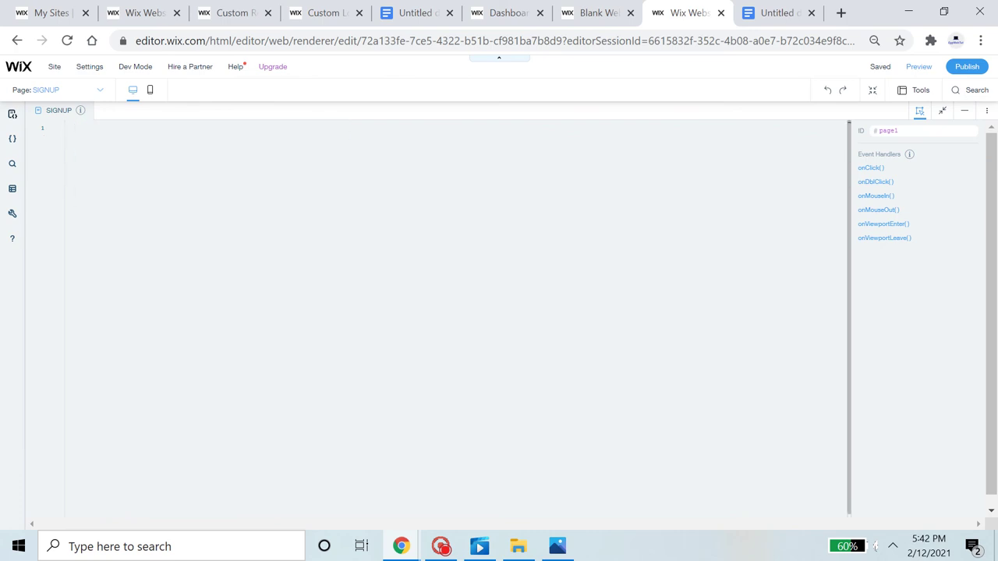
Copy the complete wixUsers registration code from the published Google document and paste it into the SIGNUP page's code editor.
left_click(774, 12)
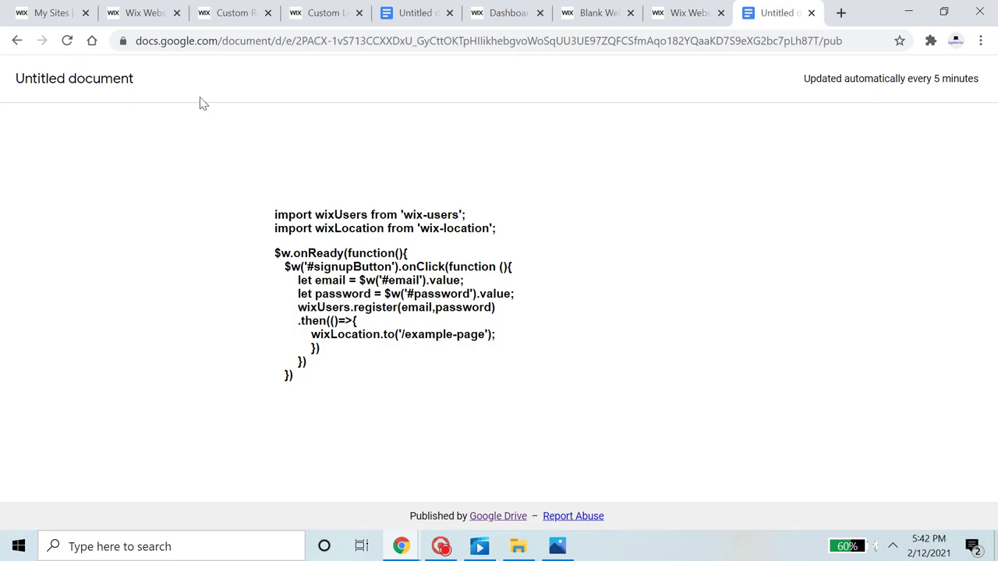
left_click(138, 40)
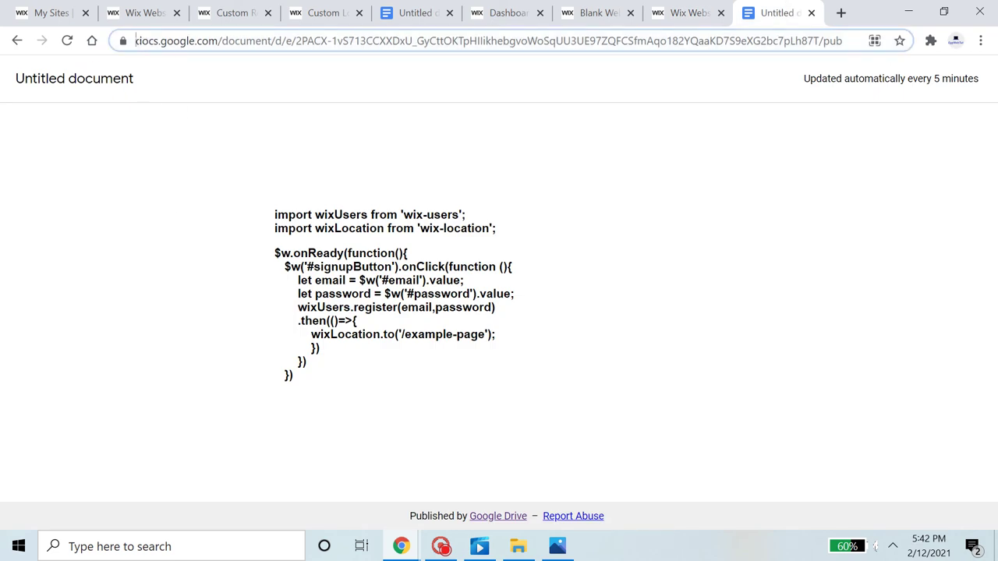
left_click(835, 309)
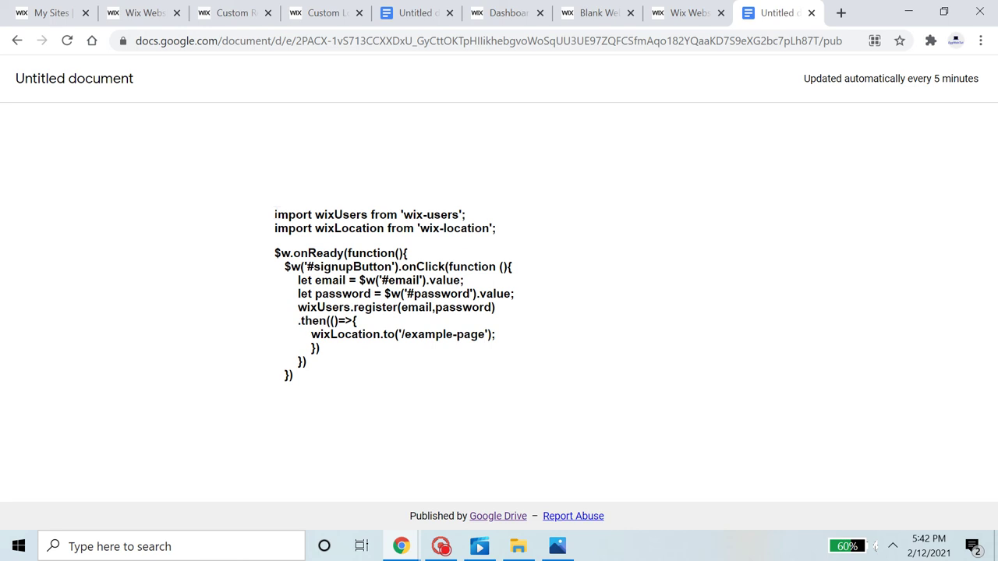
left_click_drag(274, 214, 538, 387)
key("ctrl+c")
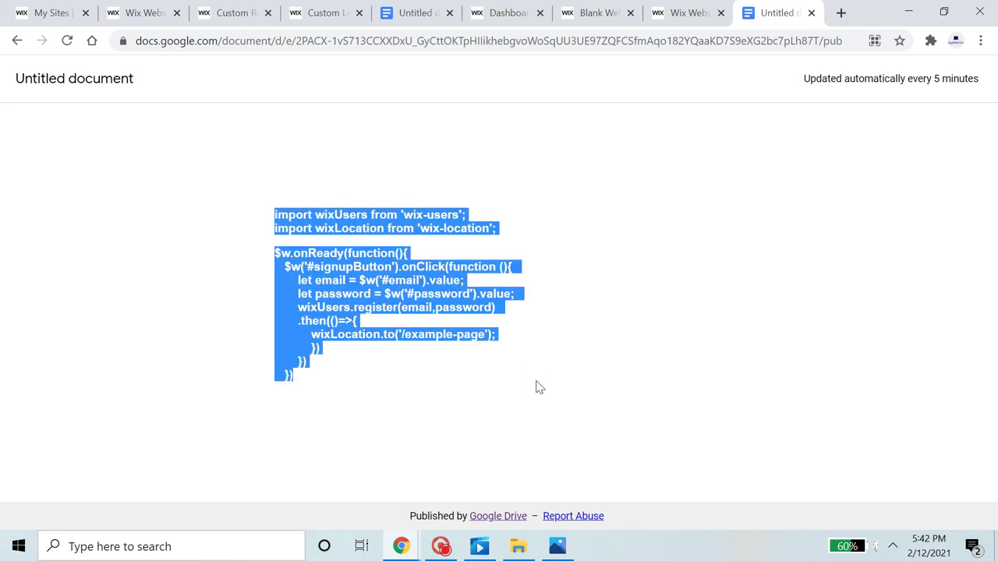
left_click(691, 10)
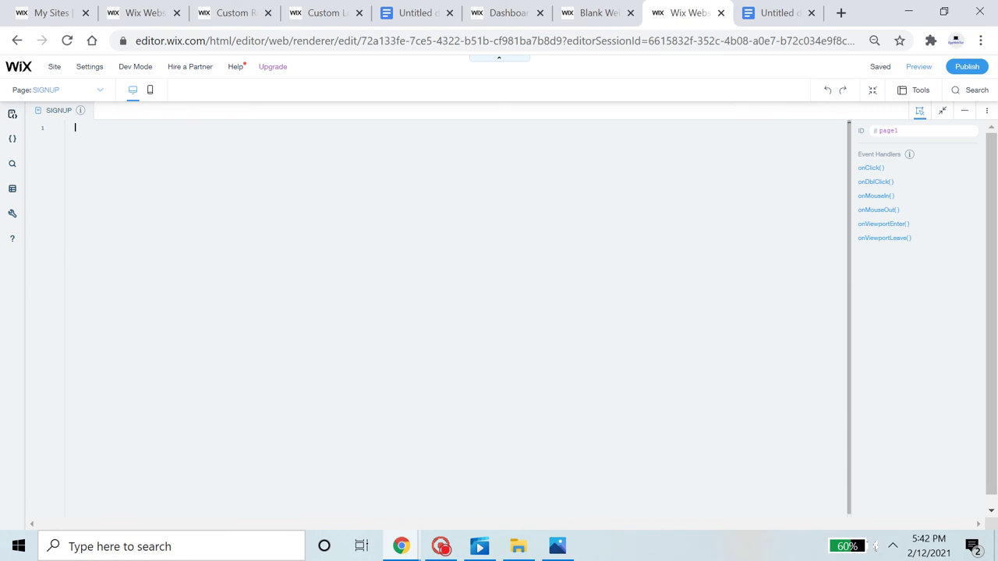
key("ctrl+v")
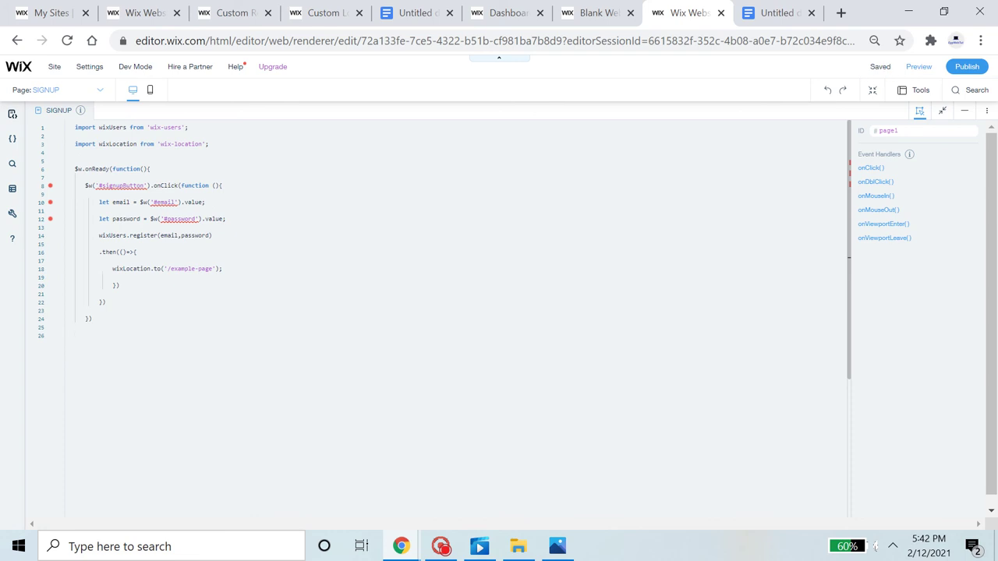
left_click(216, 235)
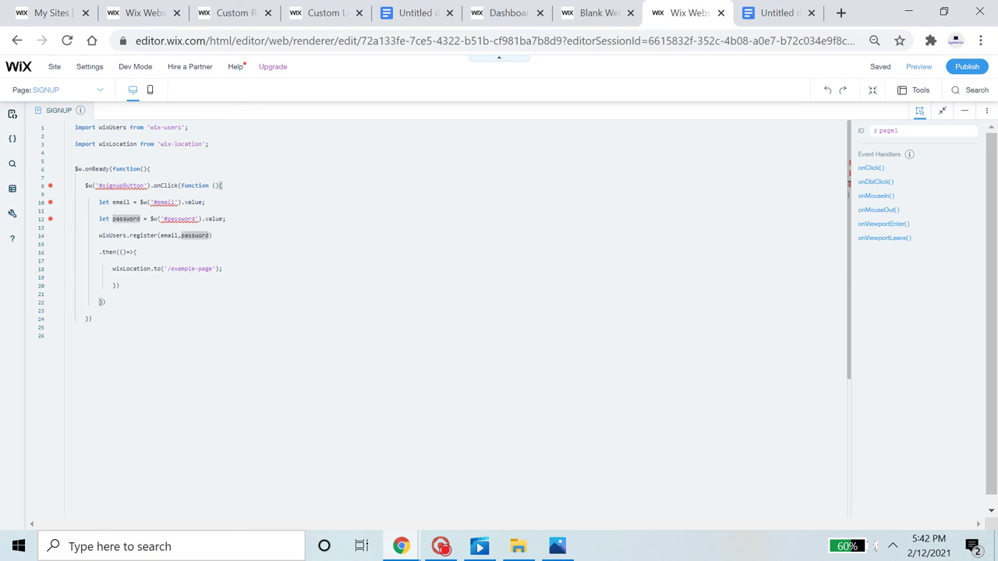
left_click(75, 211)
left_click(95, 185)
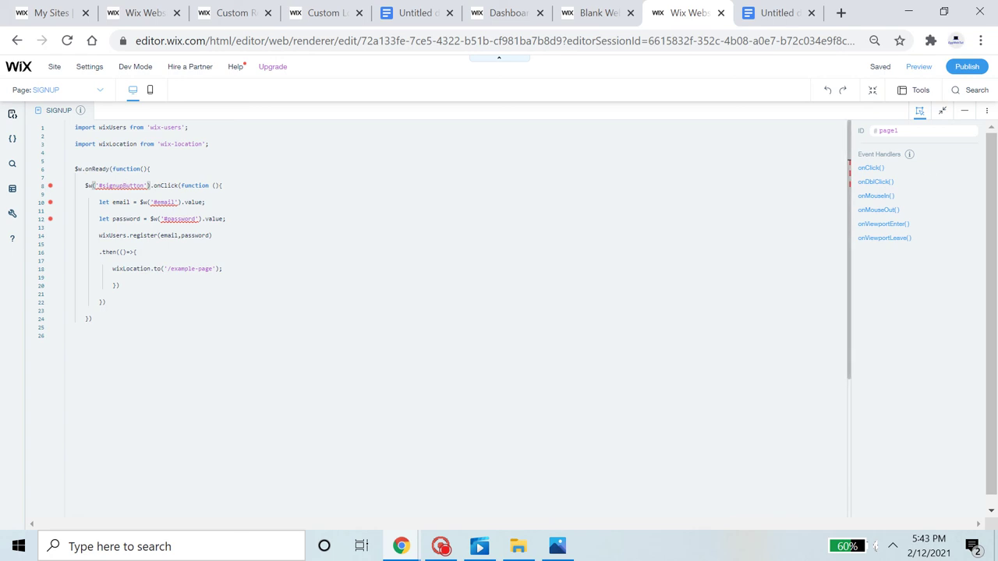
left_click(143, 185)
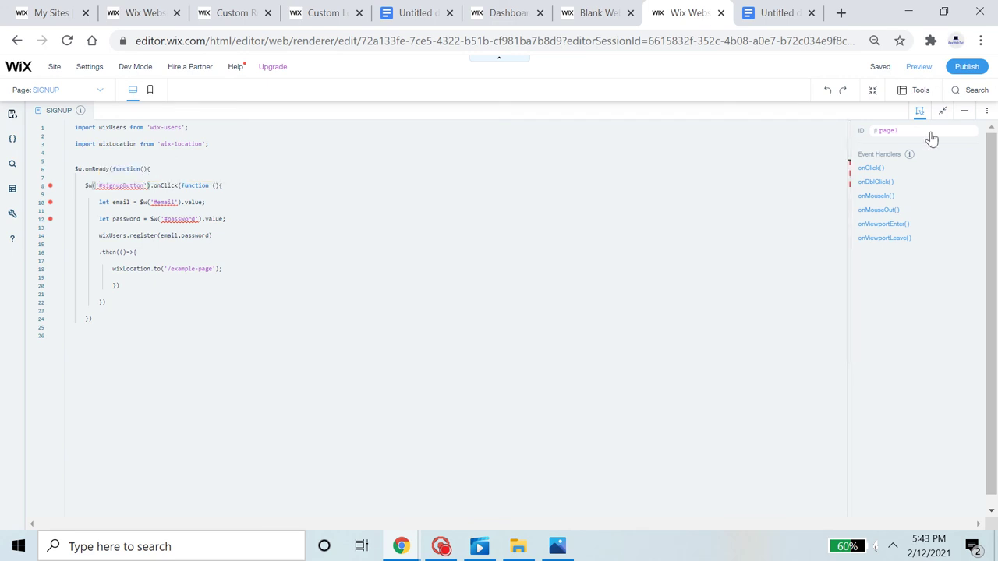
Select the Signup button on the page and set its element ID to signupButton.
left_click(965, 111)
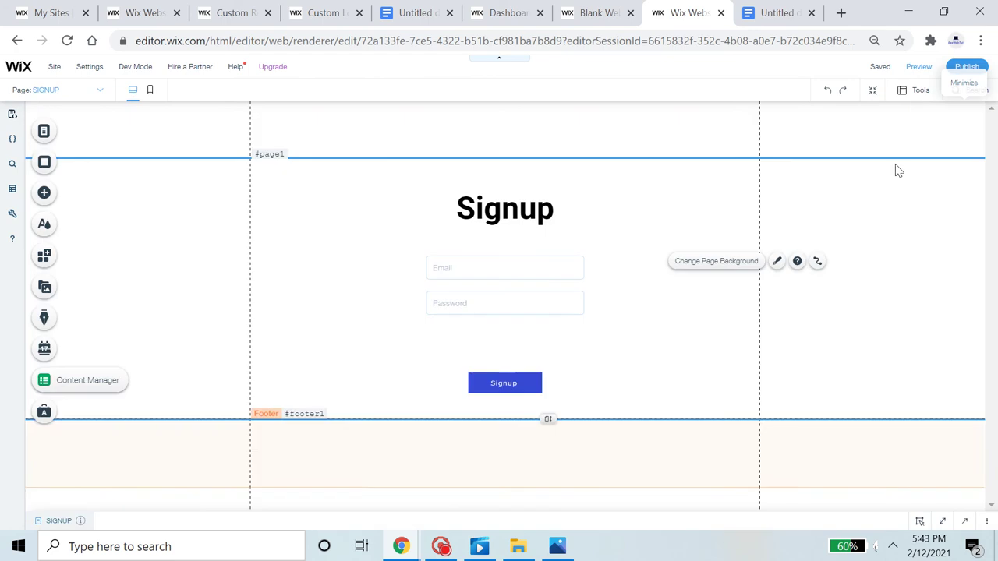
left_click(495, 383)
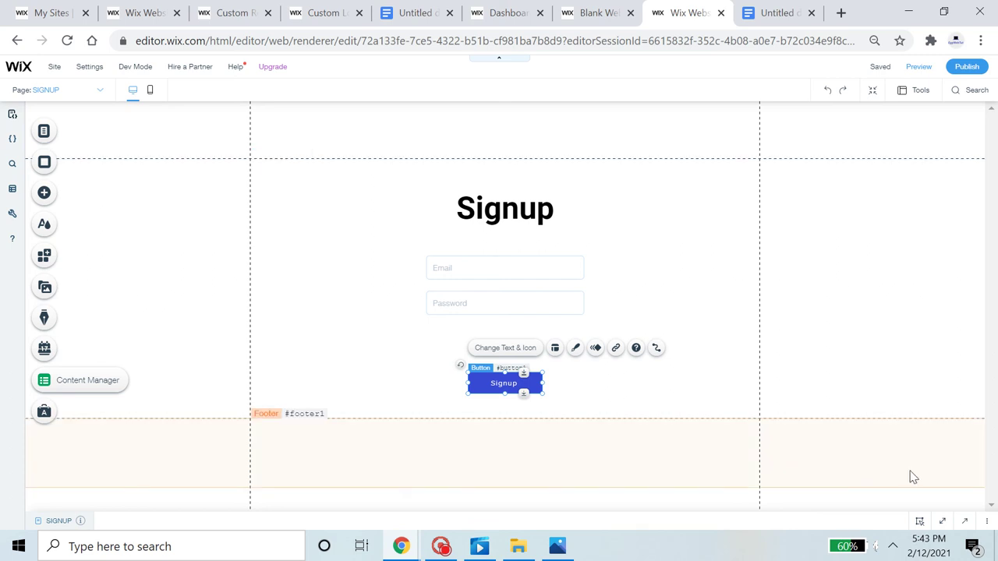
left_click(944, 520)
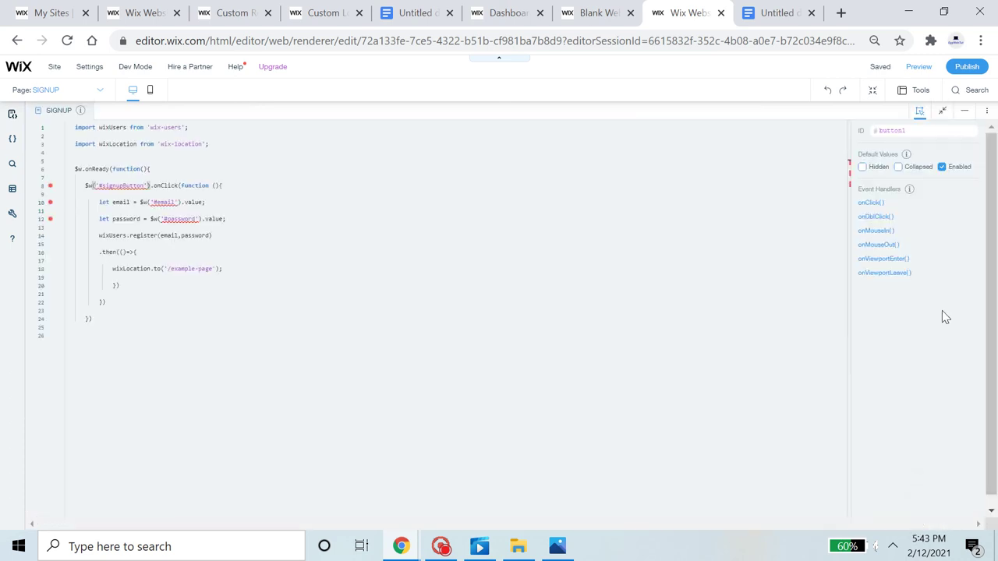
left_click(967, 113)
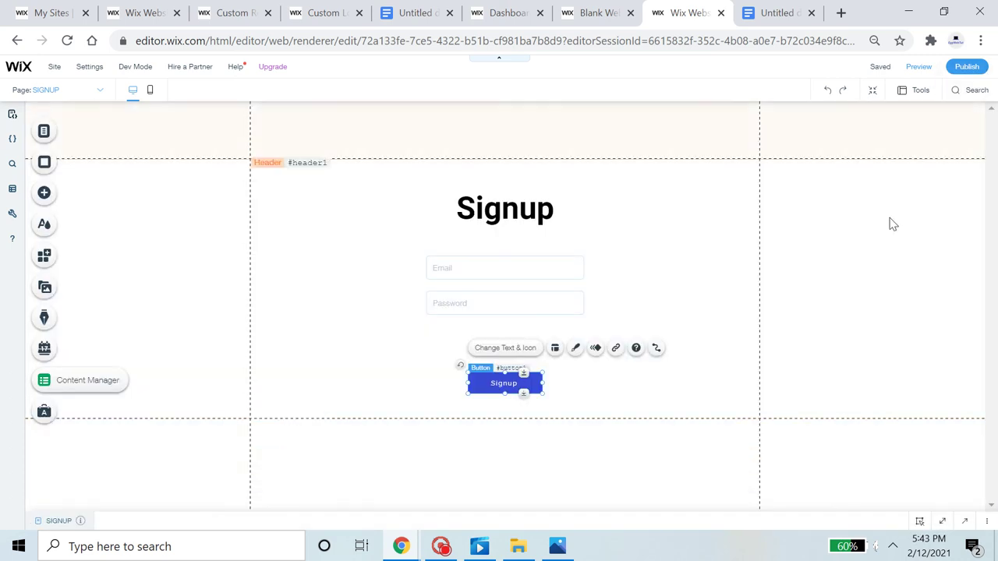
left_click(944, 522)
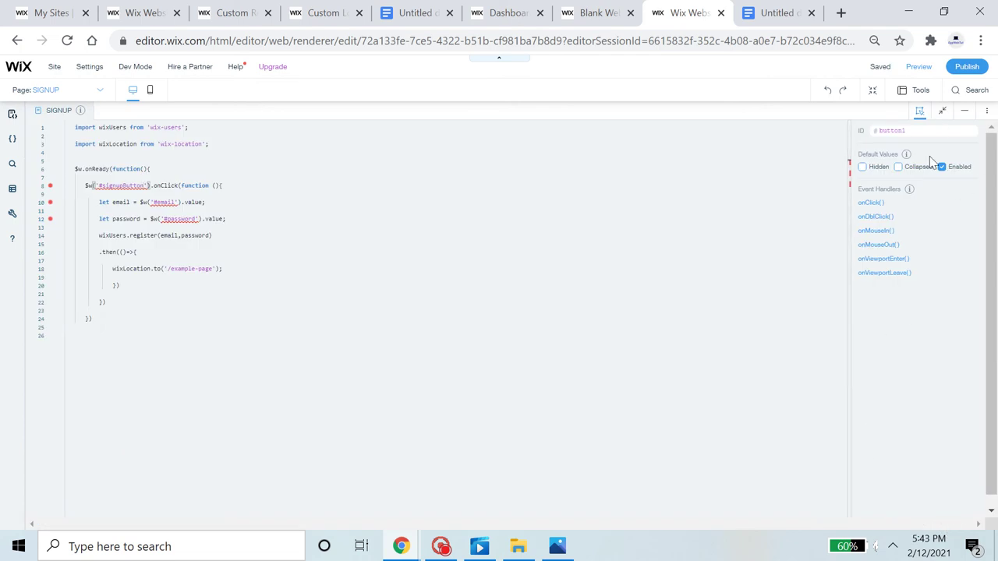
left_click(924, 131)
key("ctrl+a")
key("BackSpace")
type("signupButton")
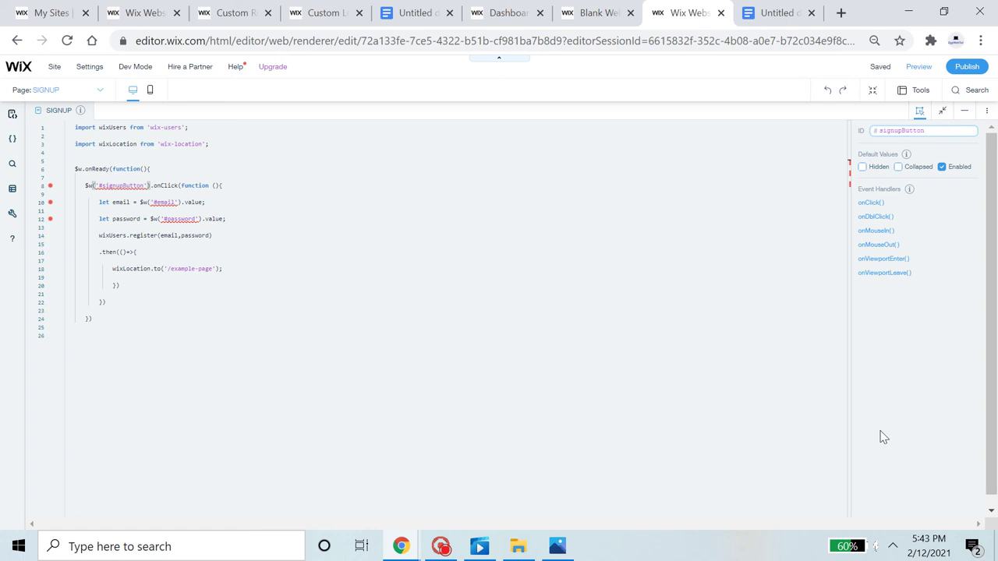
left_click(933, 375)
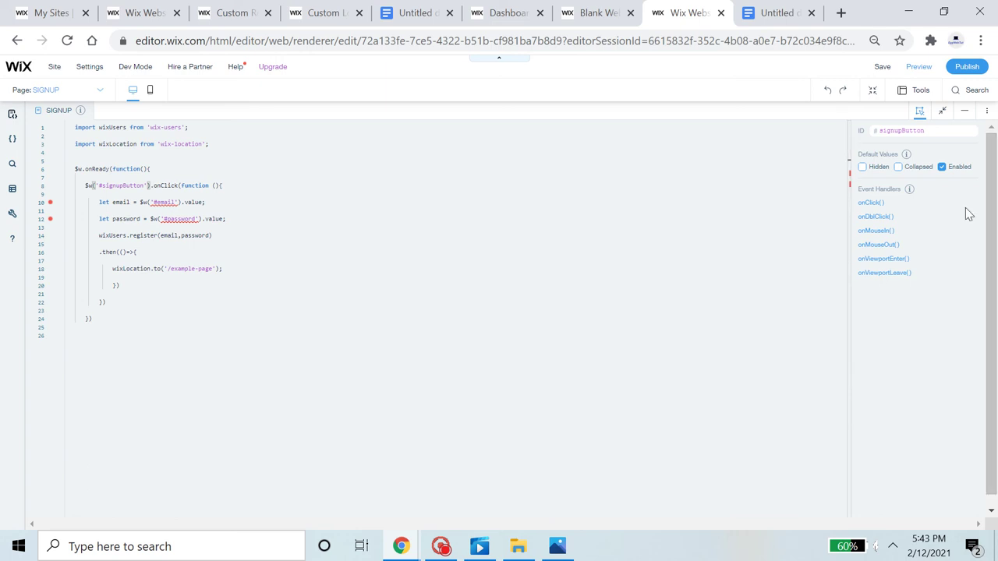
Select the Email input on the page and set its element ID to email.
left_click(962, 113)
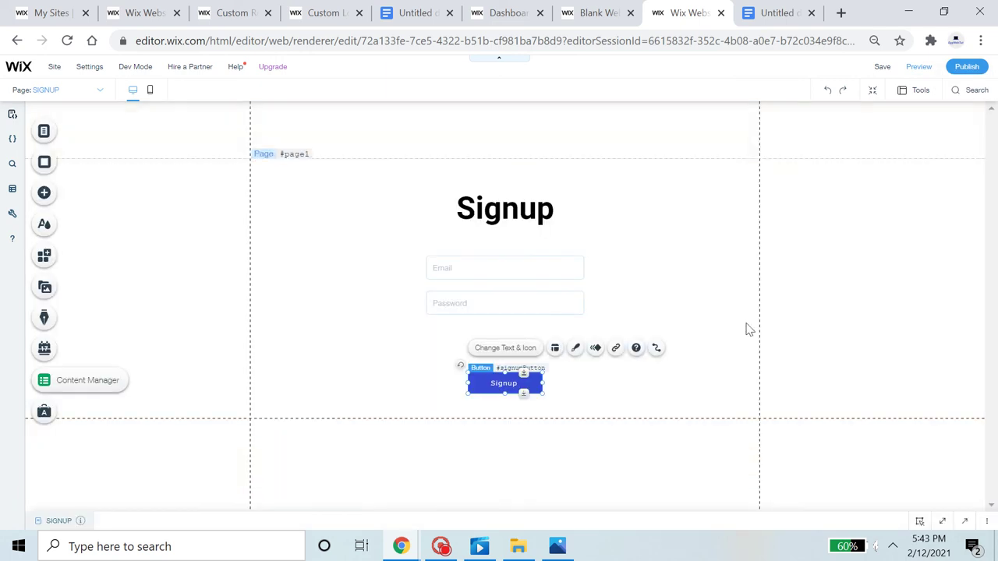
left_click(573, 272)
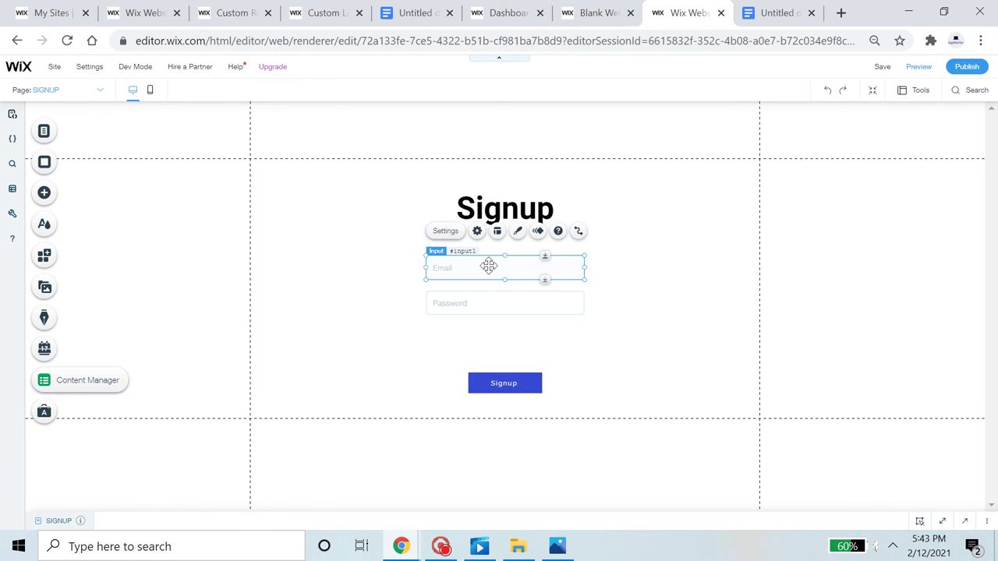
left_click(941, 521)
key("BackSpace")
key("BackSpace")
key("BackSpace")
key("BackSpace")
key("BackSpace")
key("BackSpace")
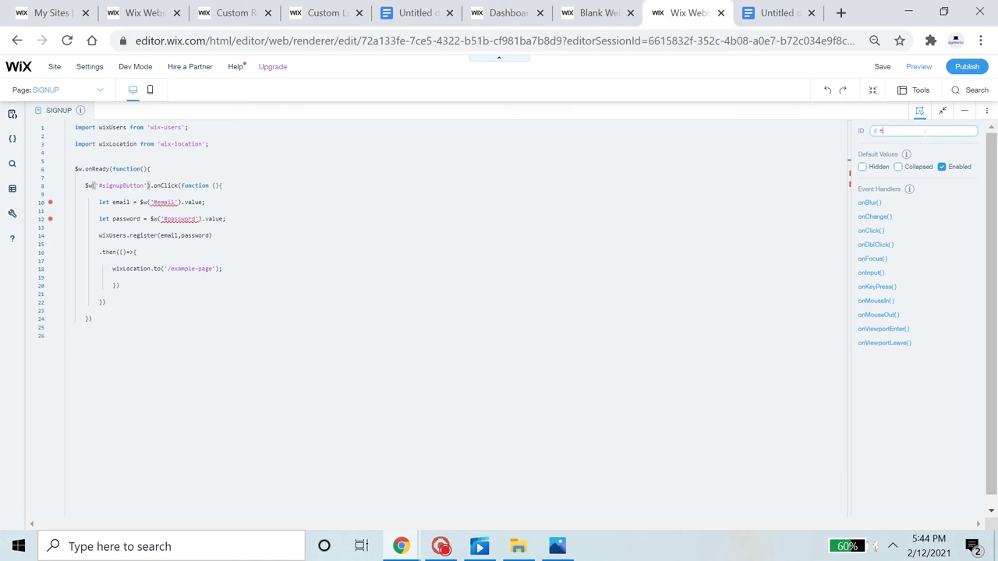
type("email")
key("Return")
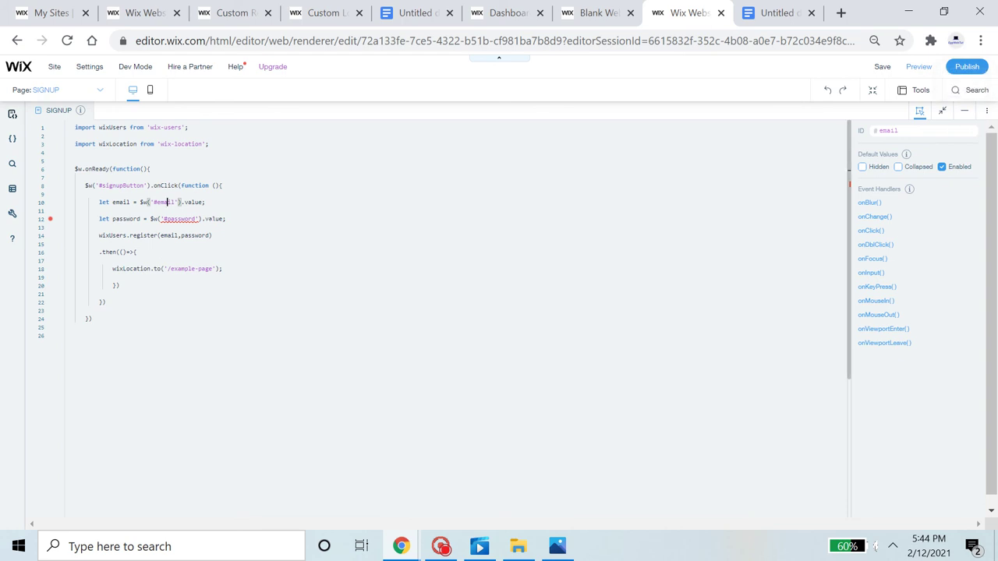
Select the Password input on the page and set its element ID to password.
left_click(184, 219)
key("Down")
key("Up")
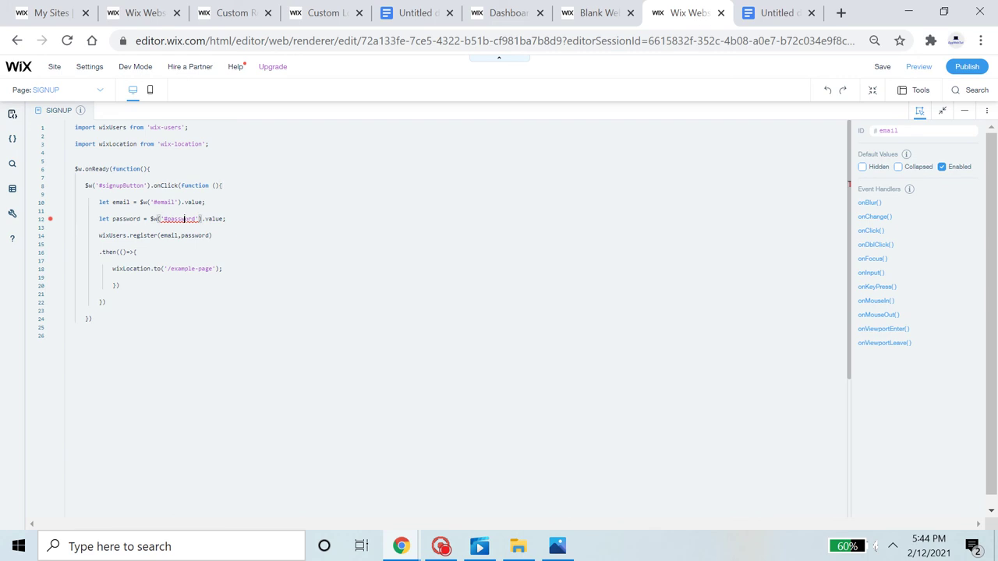
left_click(966, 118)
left_click(541, 315)
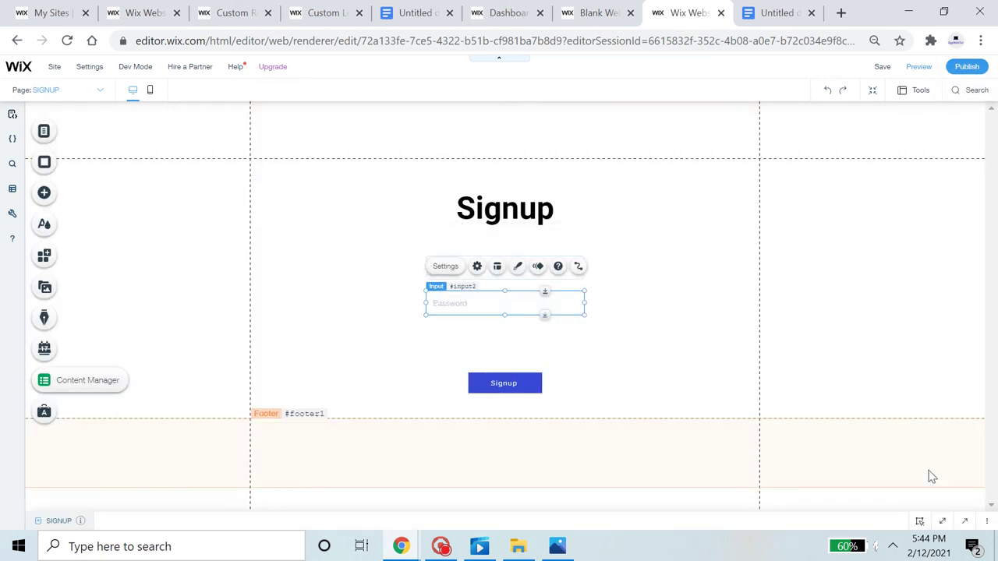
left_click(941, 522)
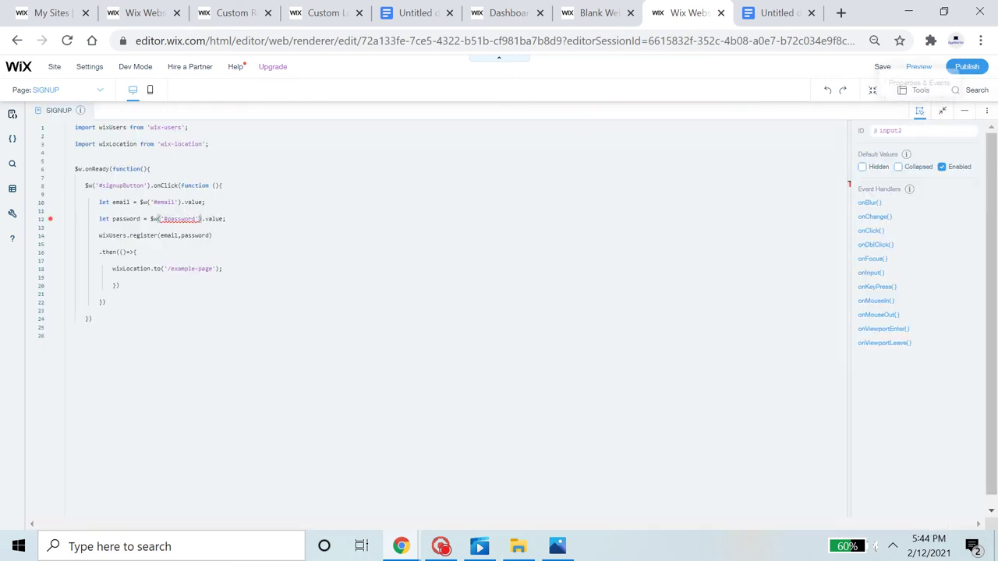
left_click(924, 130)
type("password")
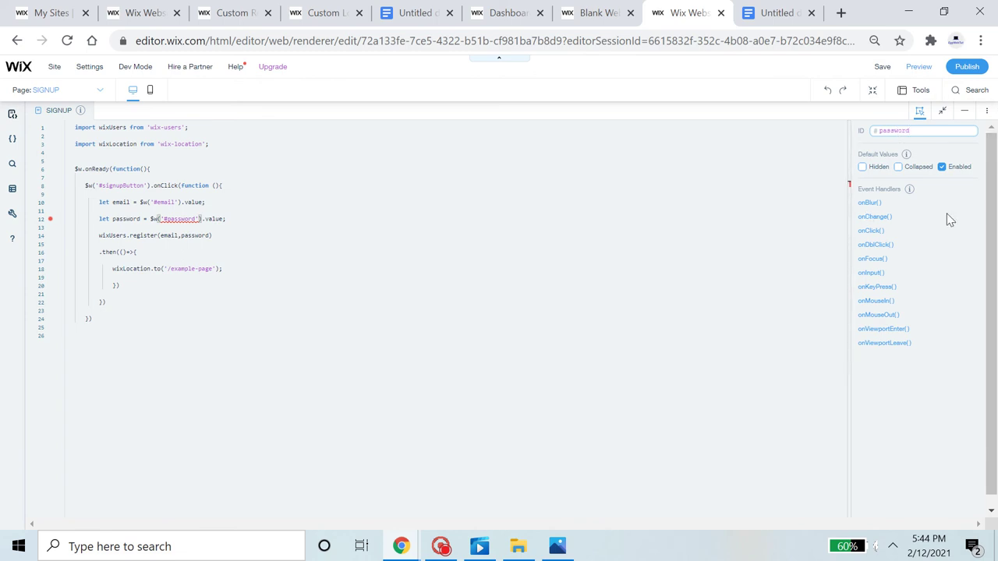
Replace the Password input's ID with wsdfnbejwfgfjekwdjfhj and check the #password reference in the code.
key("BackSpace")
key("BackSpace")
key("BackSpace")
key("BackSpace")
key("BackSpace")
type("wsdfnbejwfgfjekwdjfhj")
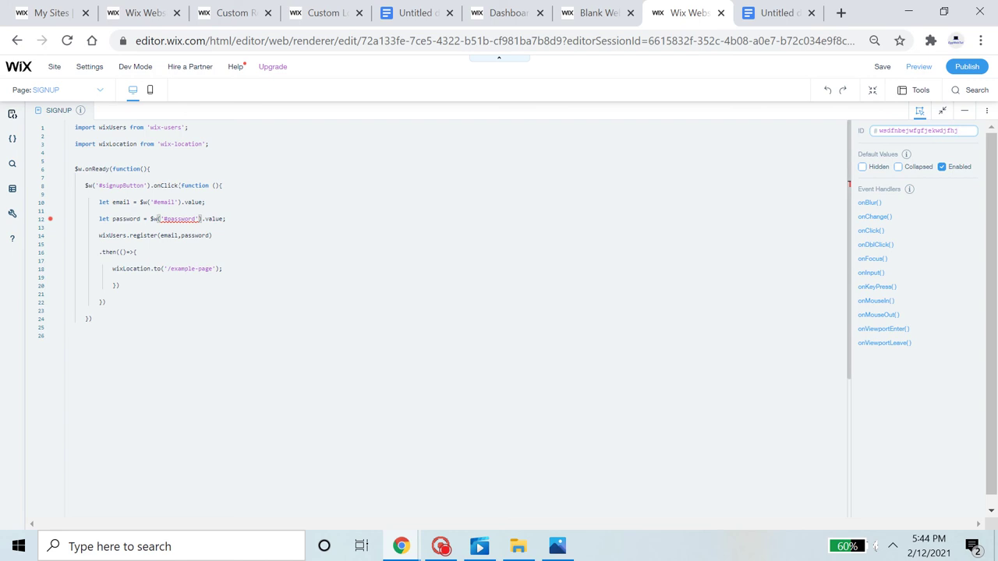
left_click(75, 227)
left_click(188, 219)
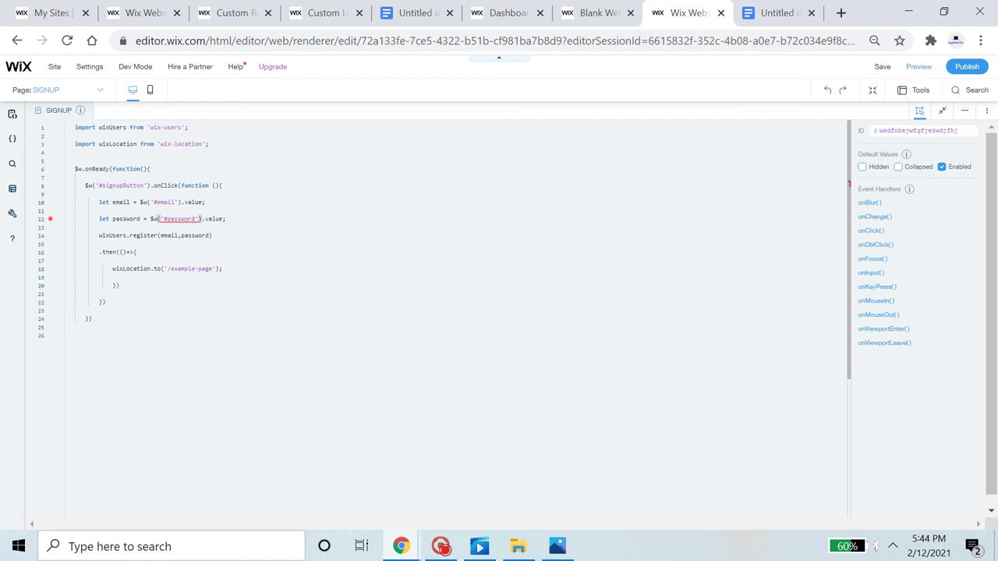
Change the Password input's ID back to password so that it matches the code.
double_click(924, 130)
left_click_drag(923, 130, 792, 169)
type("passw")
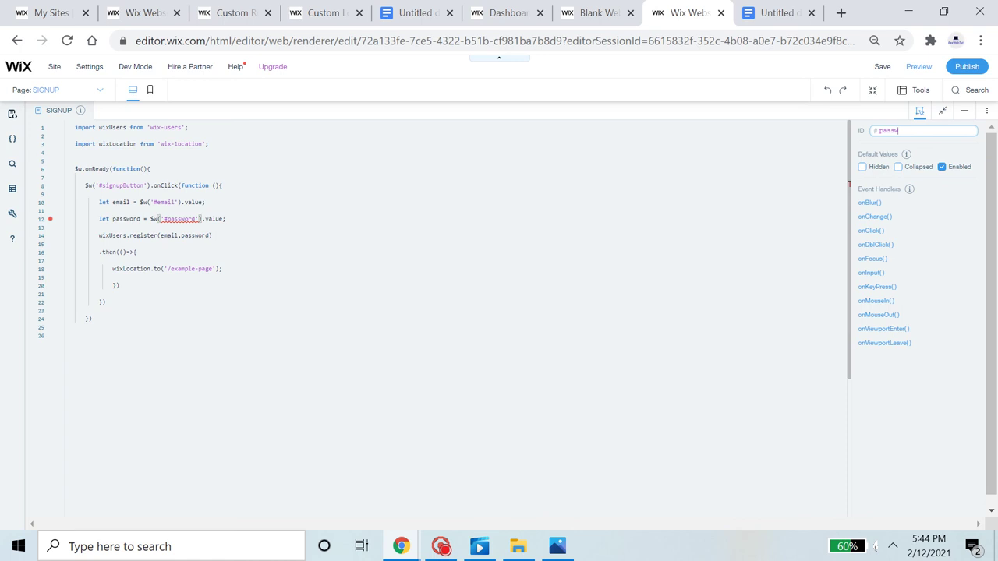
type("ord")
key("Return")
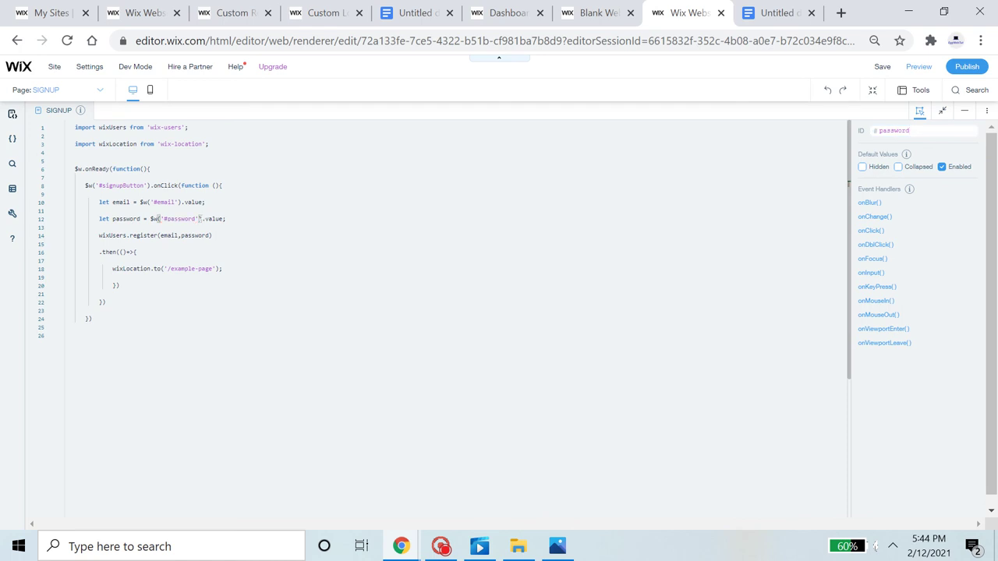
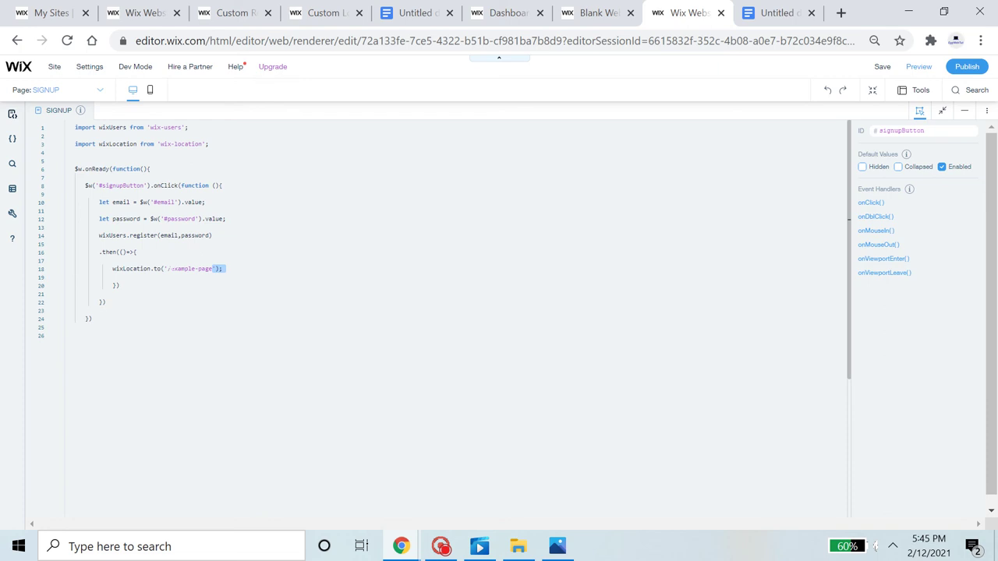
Add a new page named EXAMPLE PAGE to the site menu as the redirect target and open its options.
left_click_drag(224, 268, 170, 268)
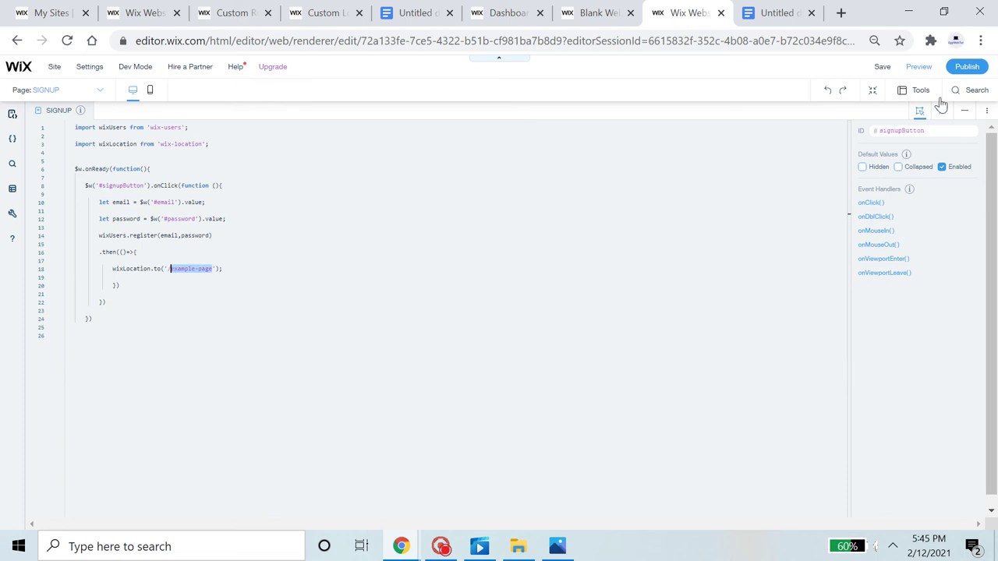
left_click(965, 110)
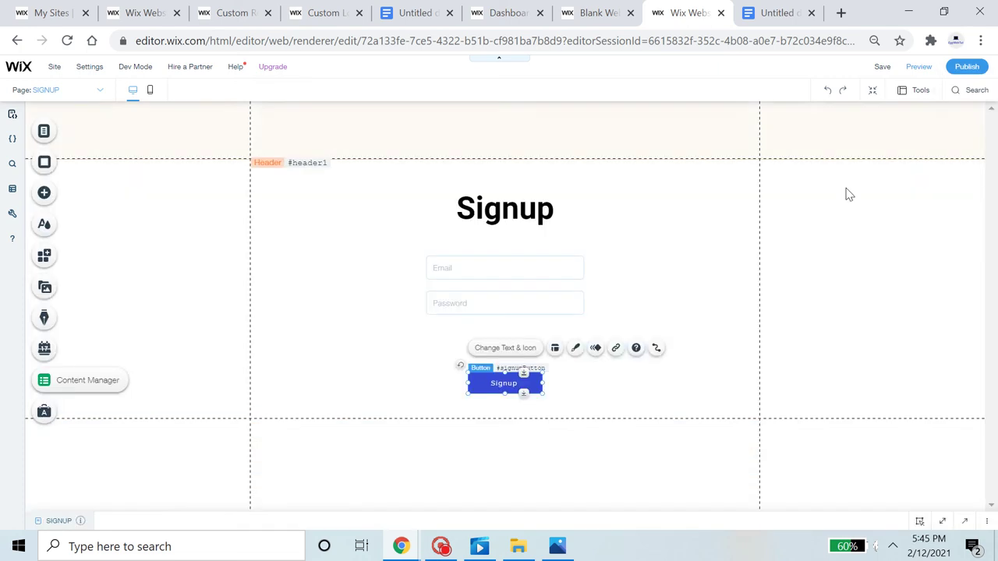
left_click(73, 94)
left_click(76, 148)
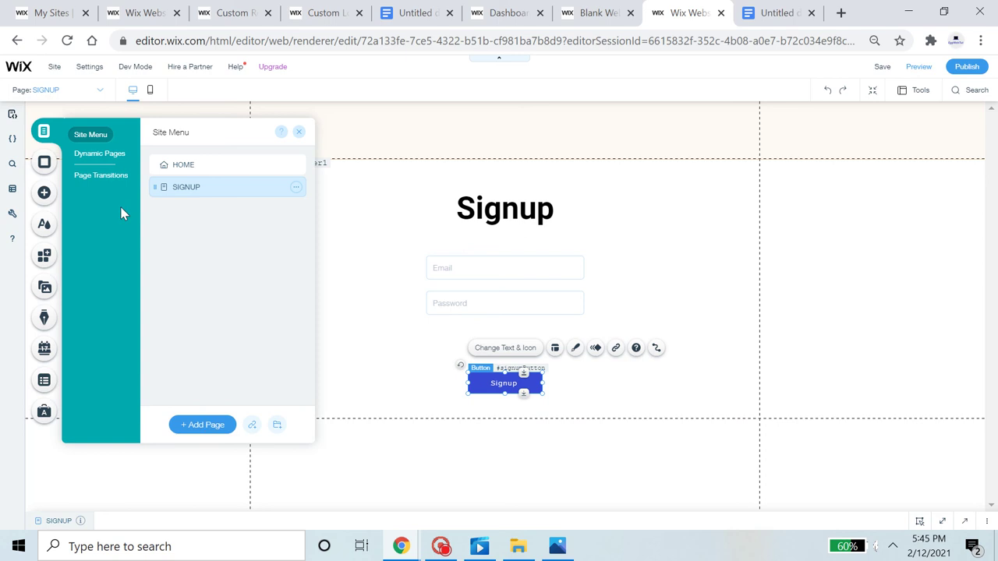
left_click(205, 427)
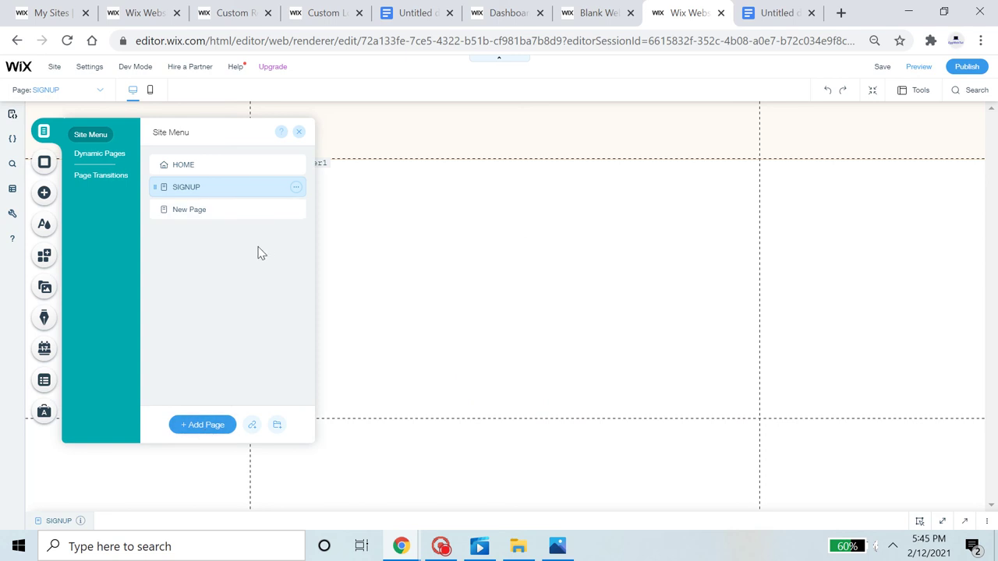
type("EXA")
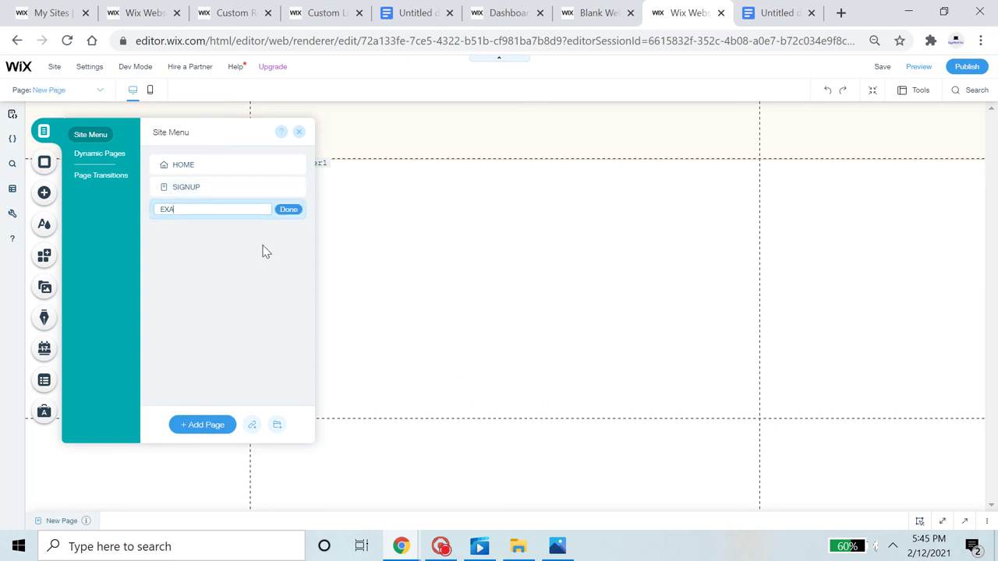
type("MPLE PAGE")
left_click(286, 209)
left_click(296, 211)
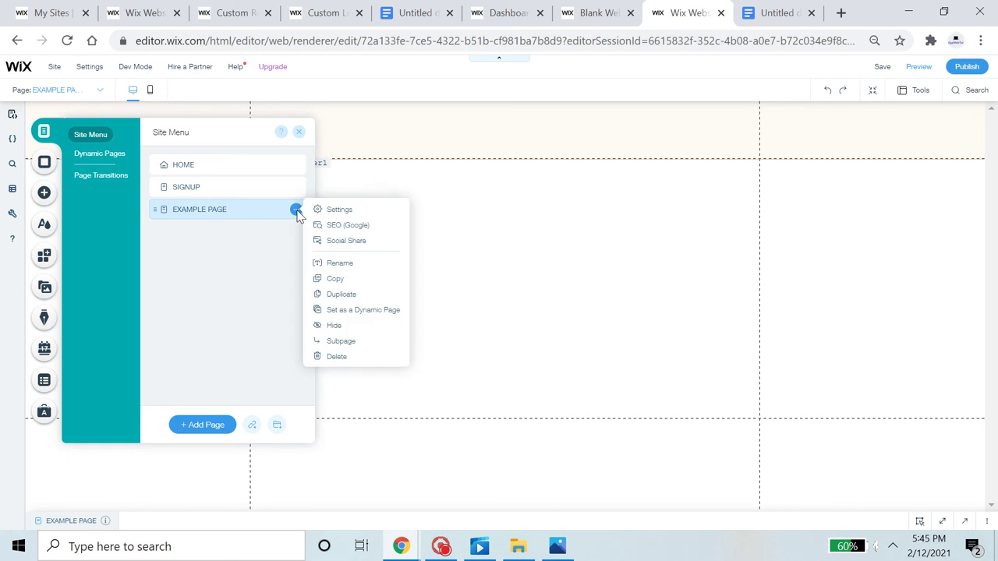
Check the URL slug of the EXAMPLE PAGE in its SEO (Google) settings.
left_click(360, 226)
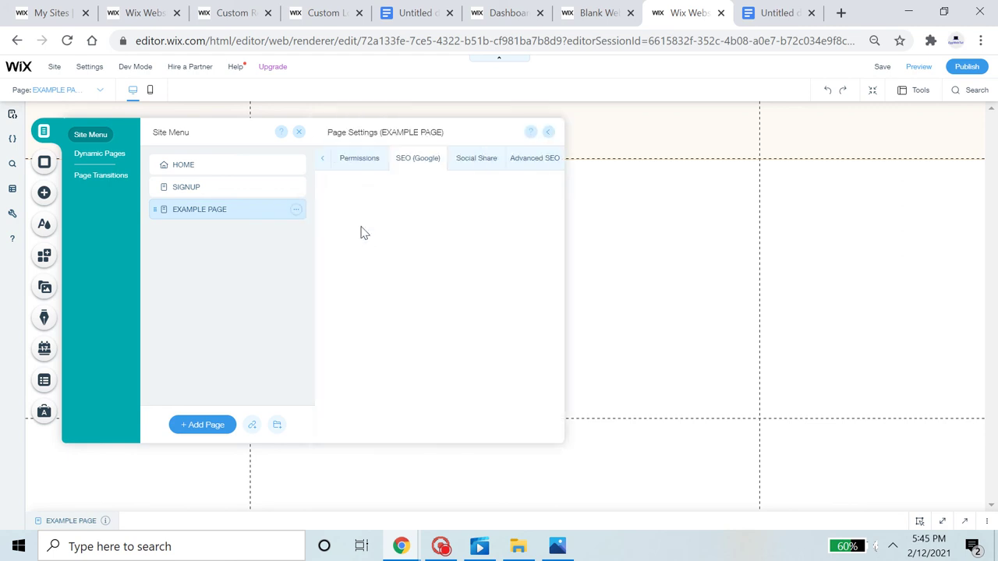
scroll(427, 392, "down", 1)
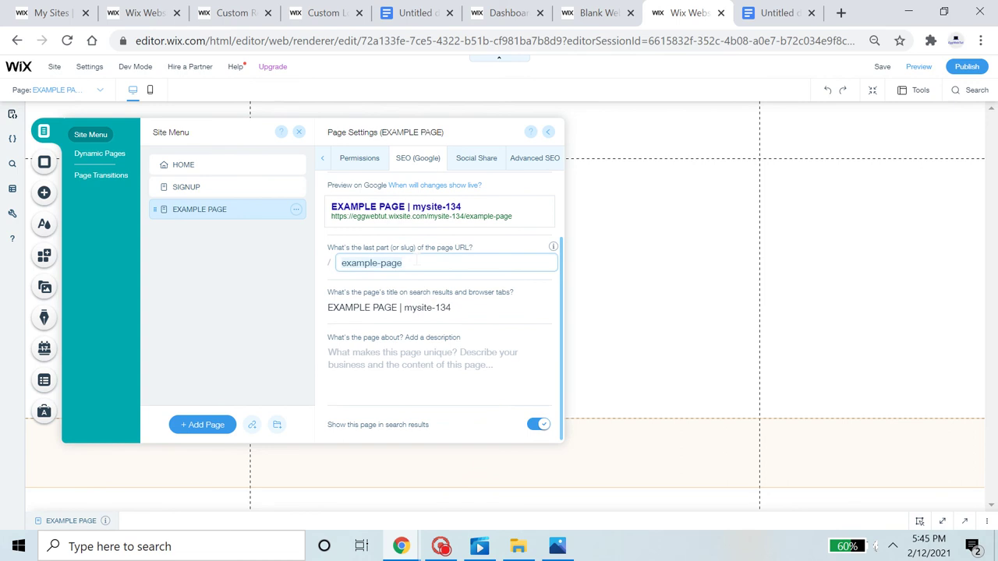
left_click(945, 522)
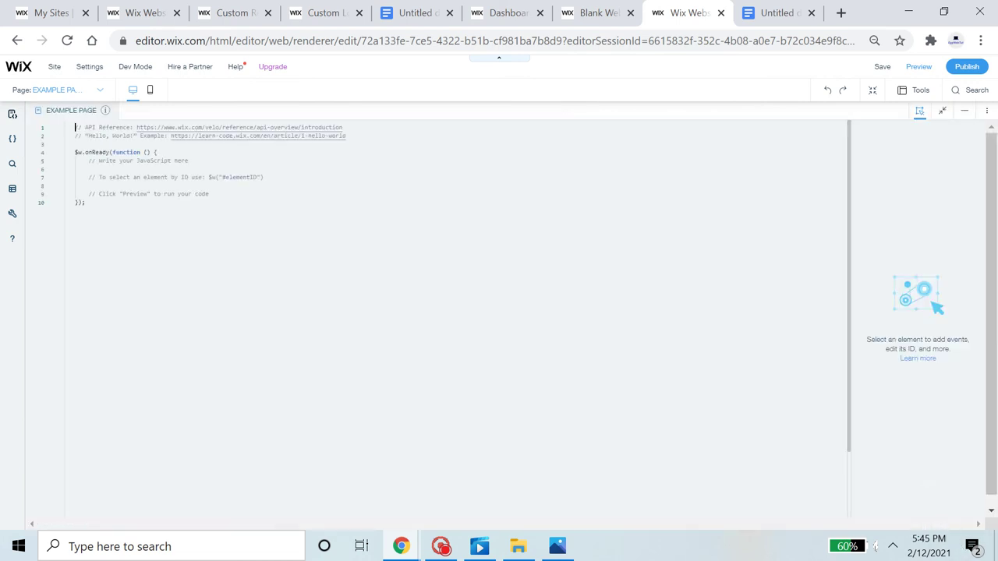
left_click(964, 111)
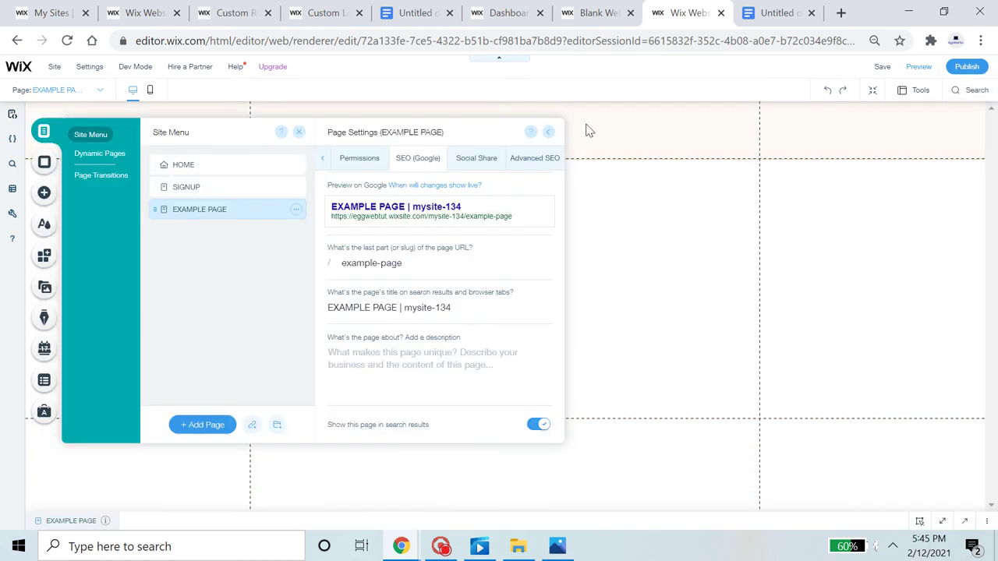
Open the SIGNUP page's code, try removing example-page from the wixLocation.to redirect path, and undo the deletion.
left_click(67, 90)
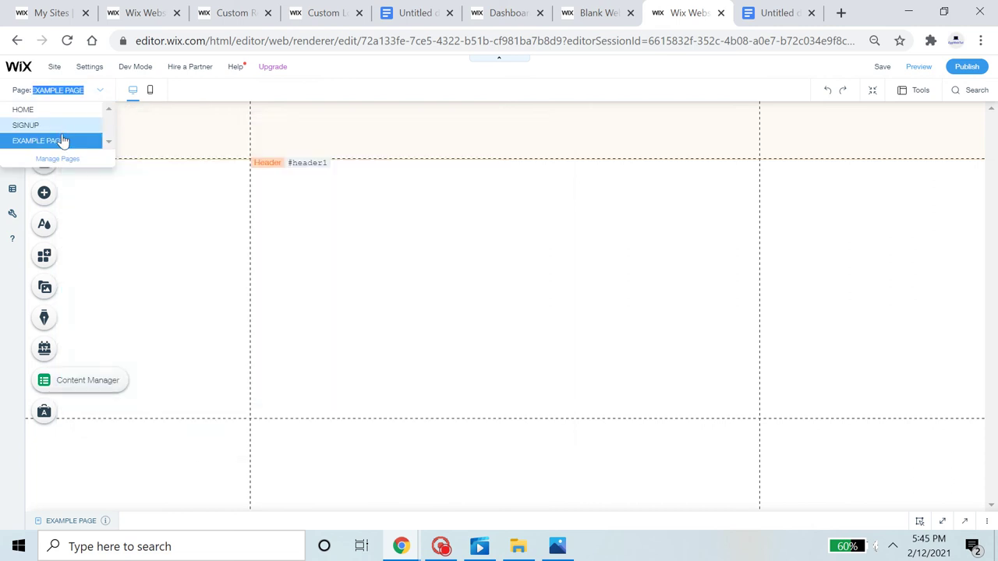
left_click(942, 521)
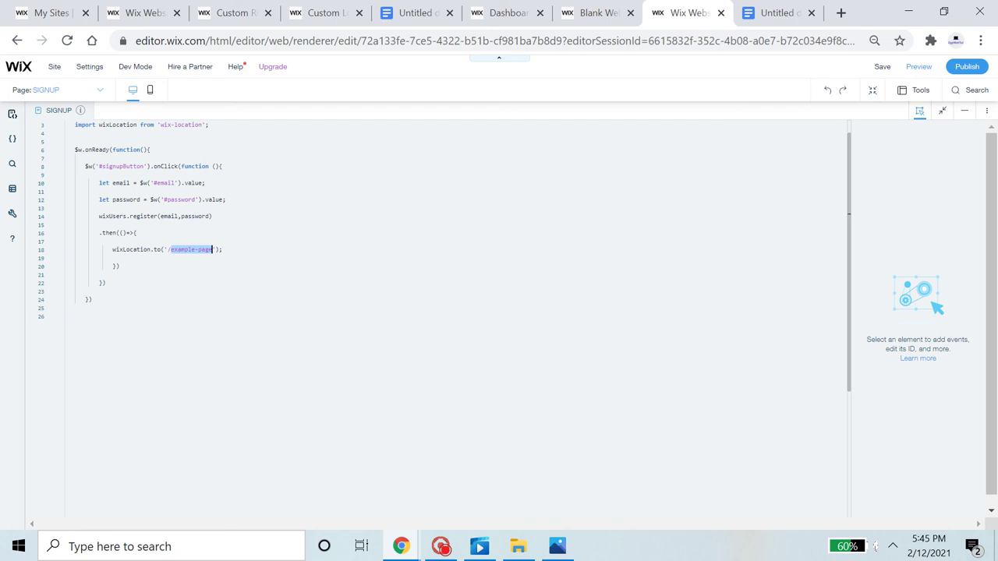
left_click(212, 249)
key("BackSpace")
key("BackSpace")
key("BackSpace")
key("BackSpace")
key("BackSpace")
key("BackSpace")
key("BackSpace")
key("BackSpace")
key("BackSpace")
key("BackSpace")
key("BackSpace")
key("ctrl+z")
left_click(76, 258)
scroll(76, 257, "up", 1)
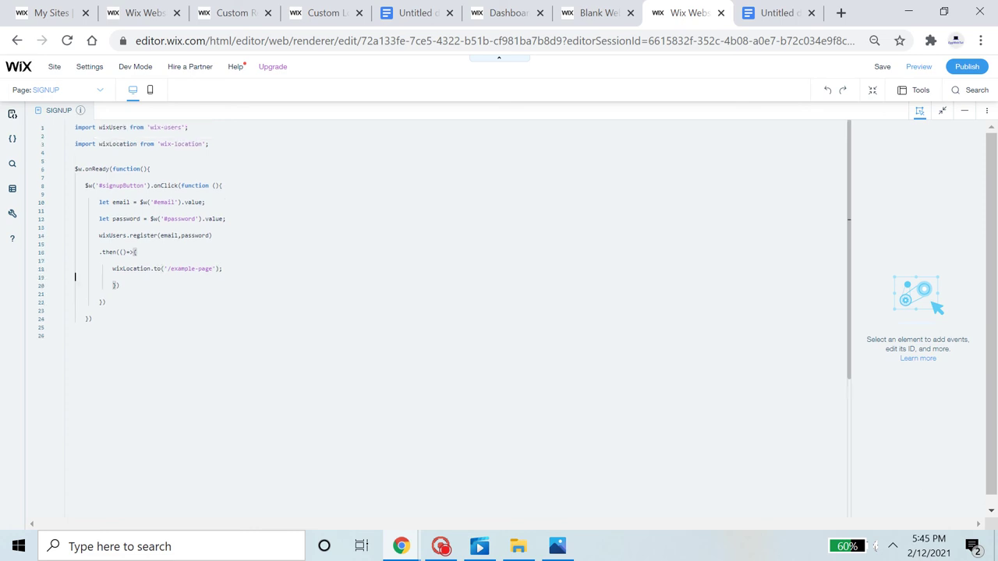
Close the code view, save the site changes, publish the site and dismiss the follow-up dialogs.
left_click(965, 115)
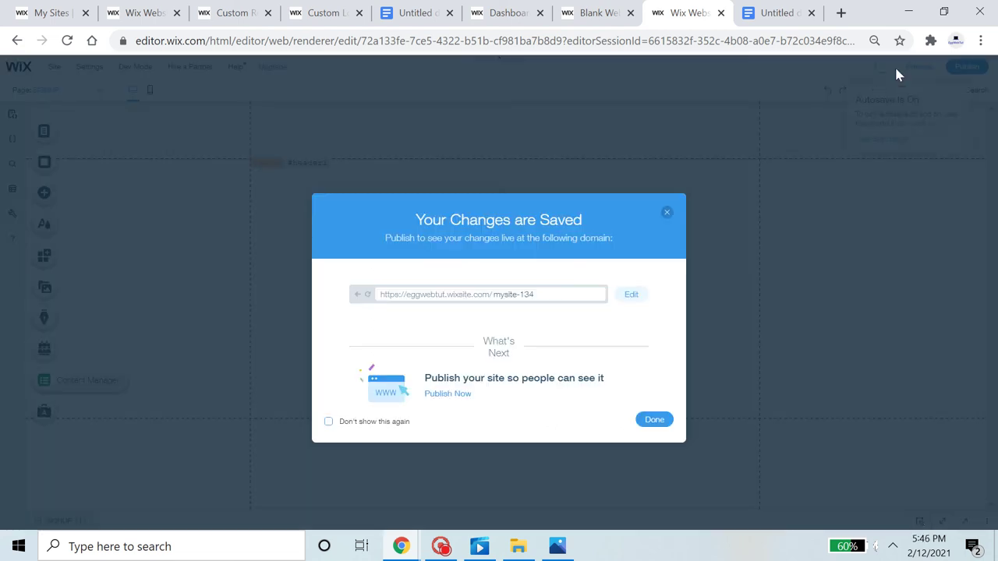
left_click(665, 213)
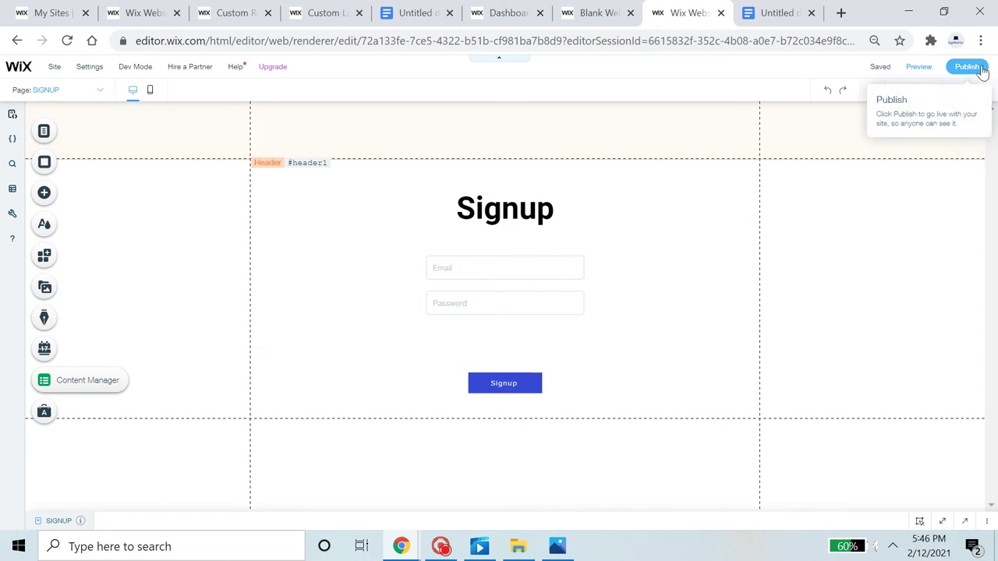
left_click(981, 69)
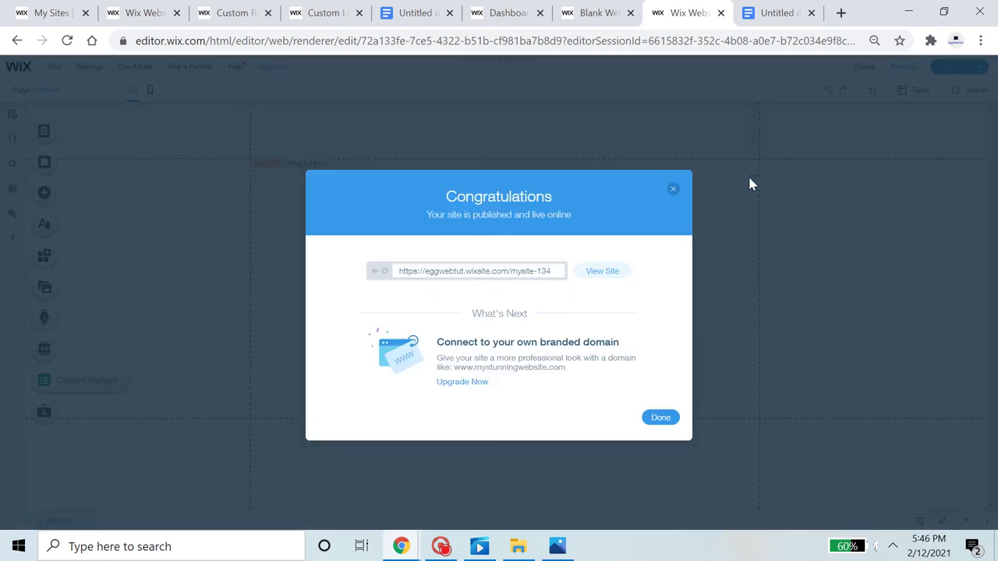
left_click(673, 191)
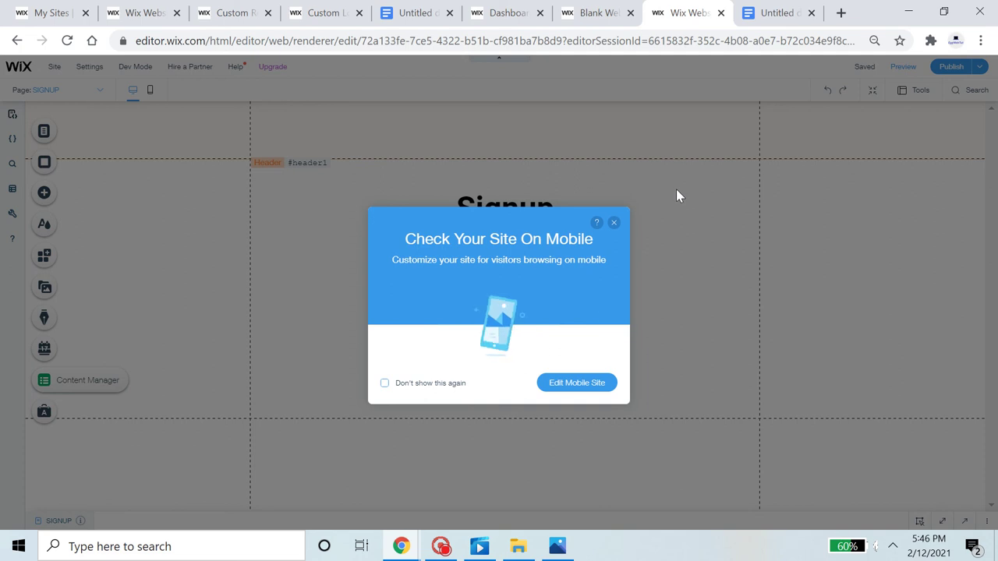
left_click(614, 224)
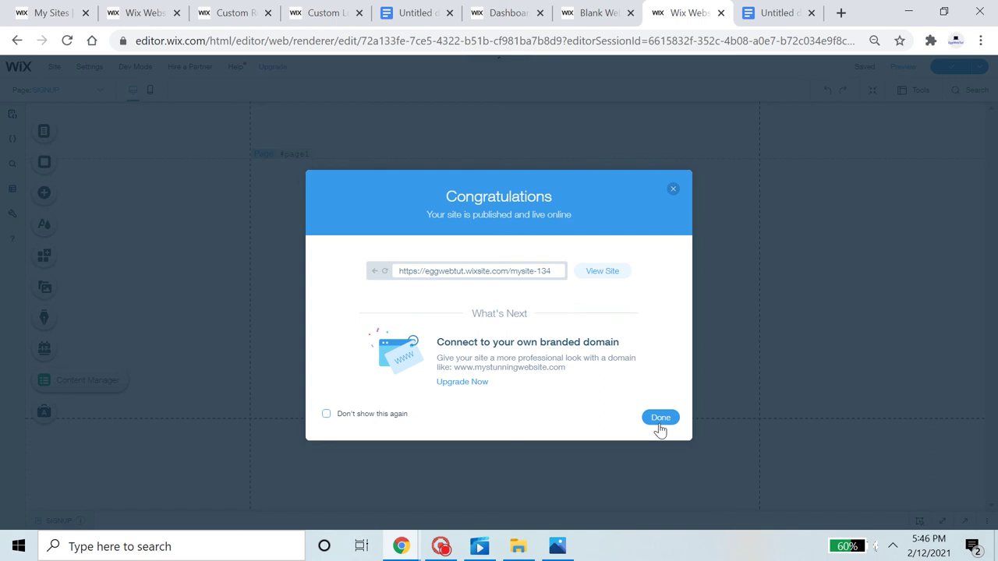
left_click(651, 417)
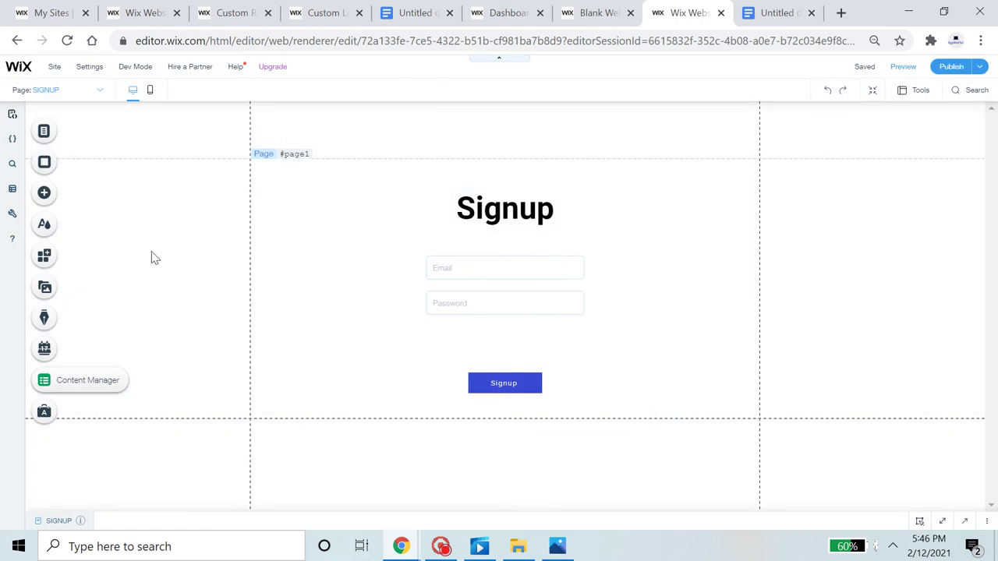
Switch to the HOME page, add a blue themed button and set its text to Signup.
left_click(99, 92)
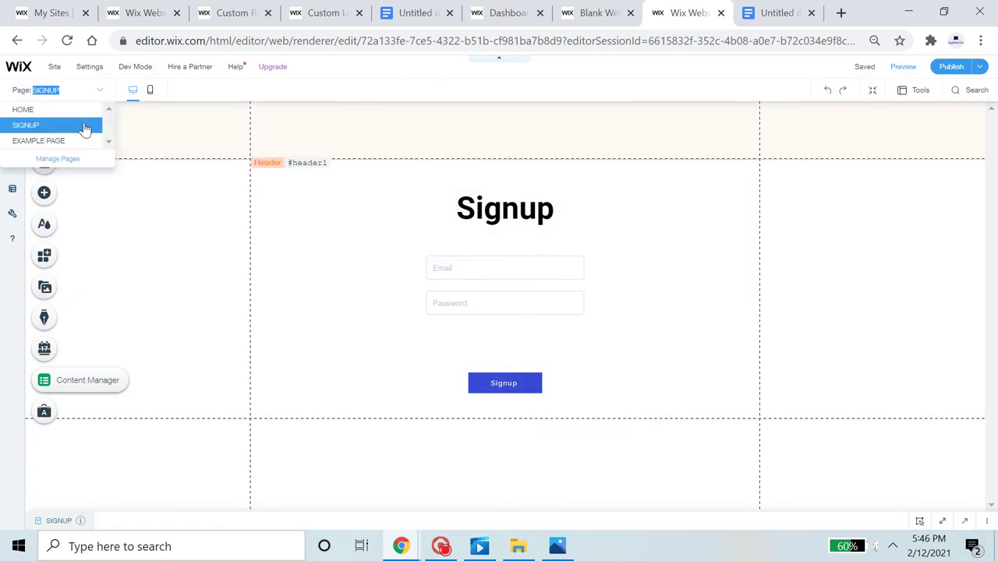
left_click(84, 110)
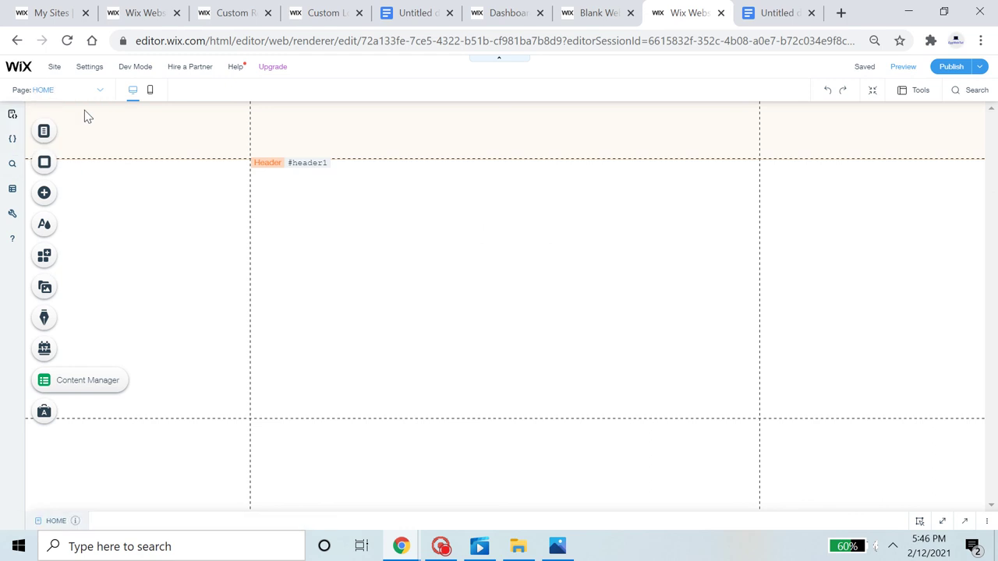
left_click(450, 135)
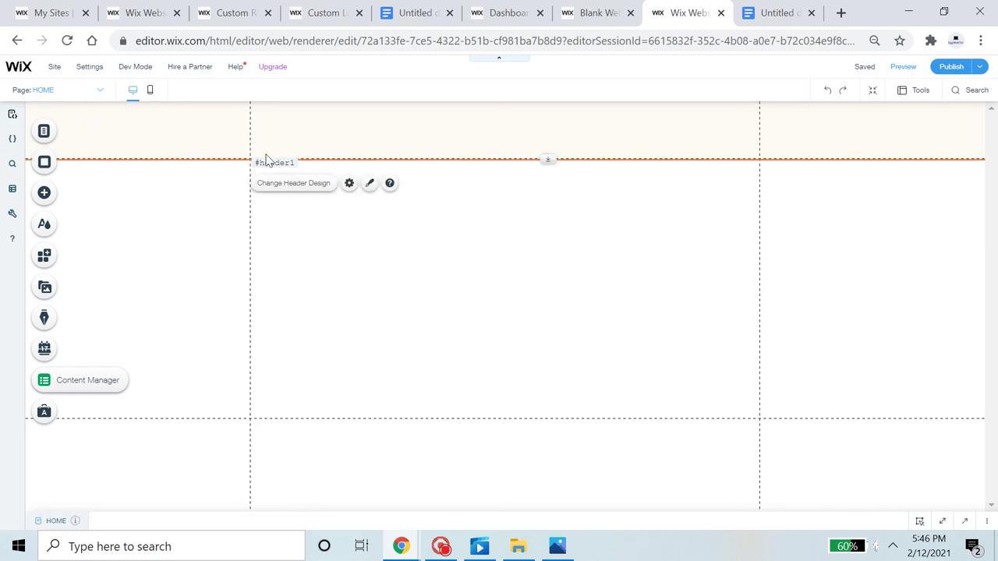
left_click(47, 195)
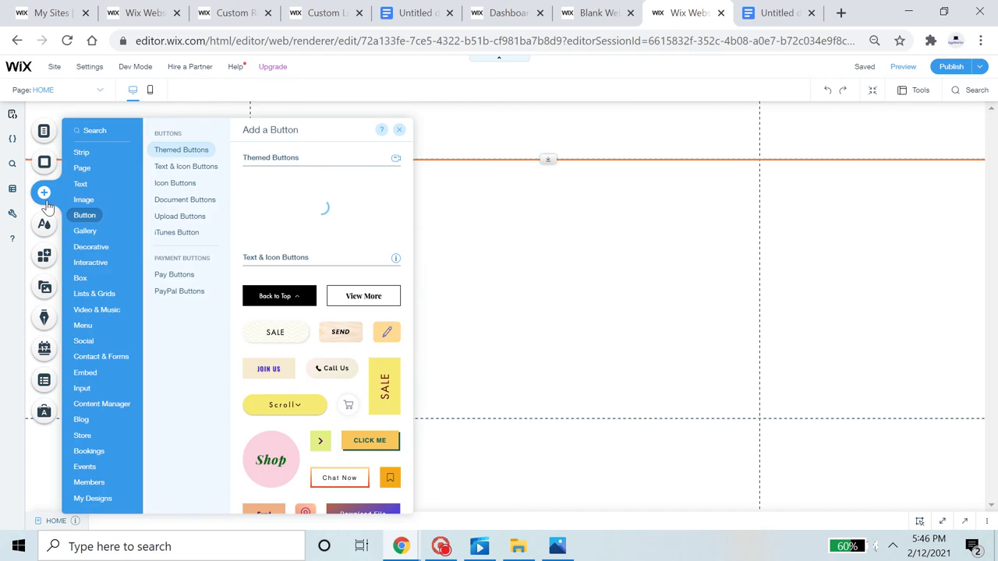
left_click(80, 184)
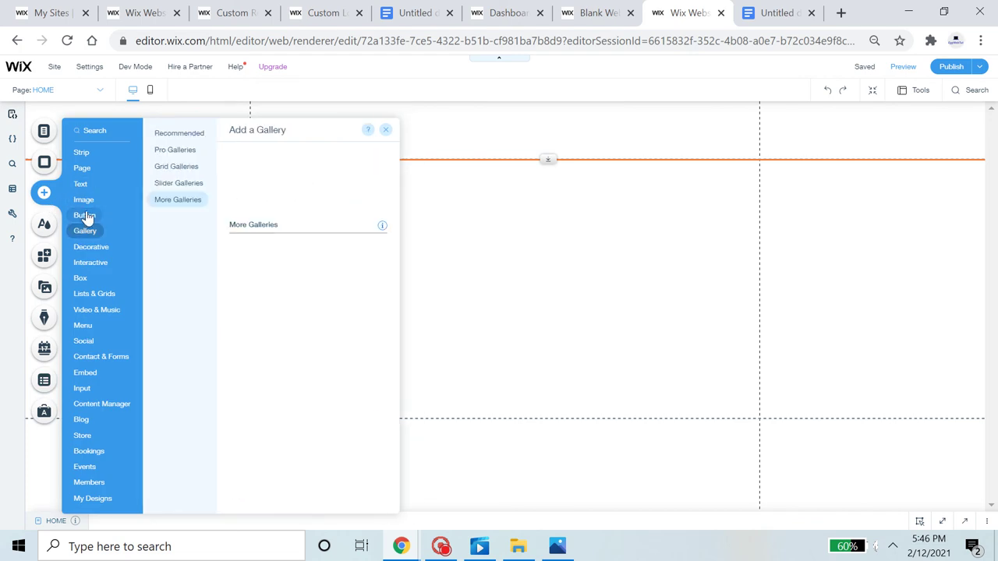
left_click_drag(363, 234, 612, 234)
left_click(616, 192)
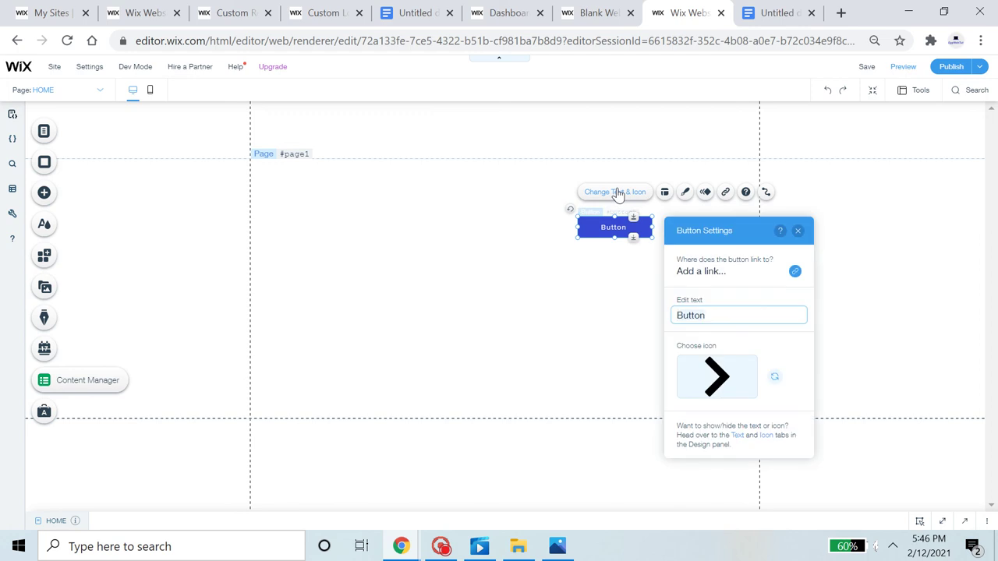
type("Signup")
left_click(797, 230)
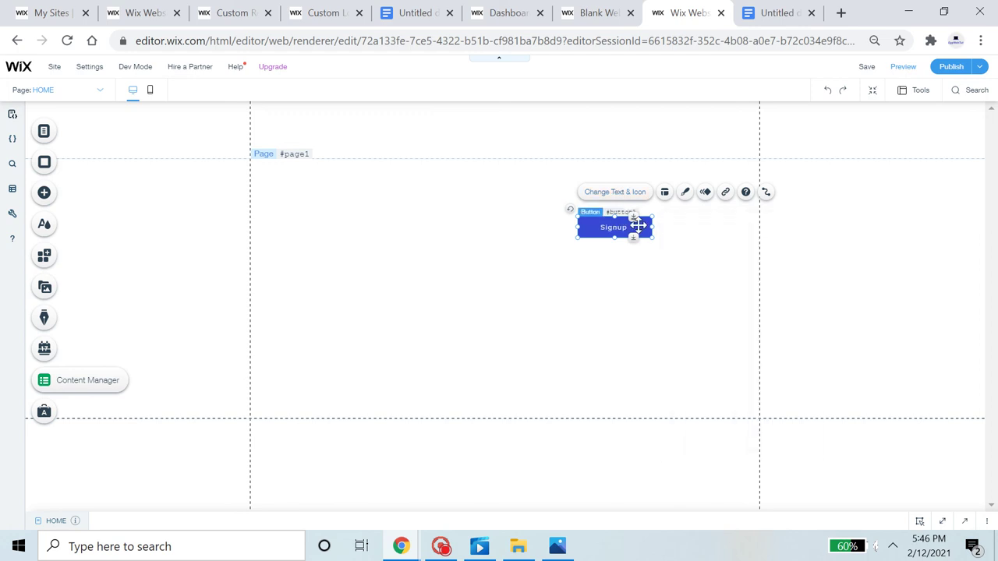
Apply the cream SALE preset design to the Signup button and enlarge the button slightly.
left_click(684, 194)
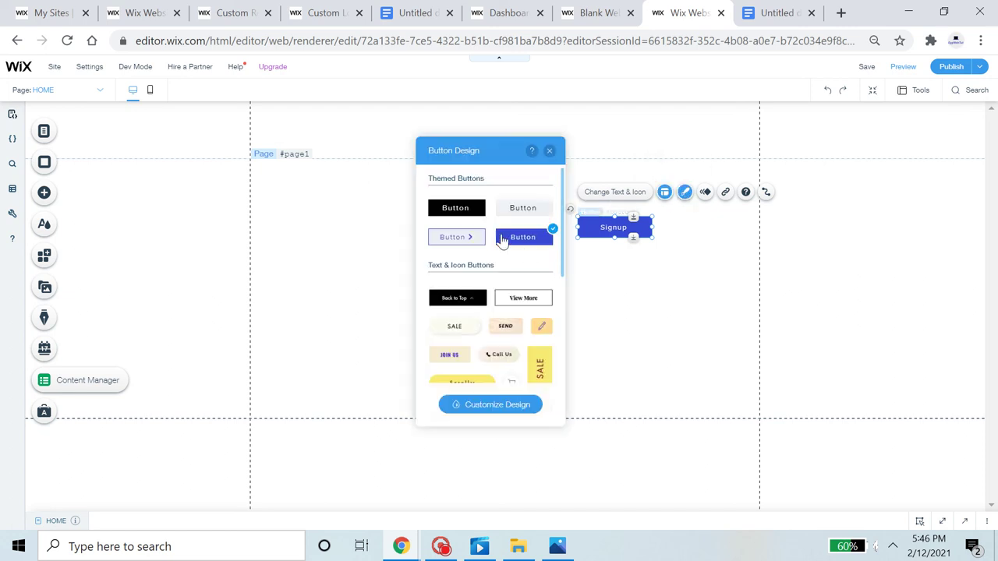
left_click(548, 150)
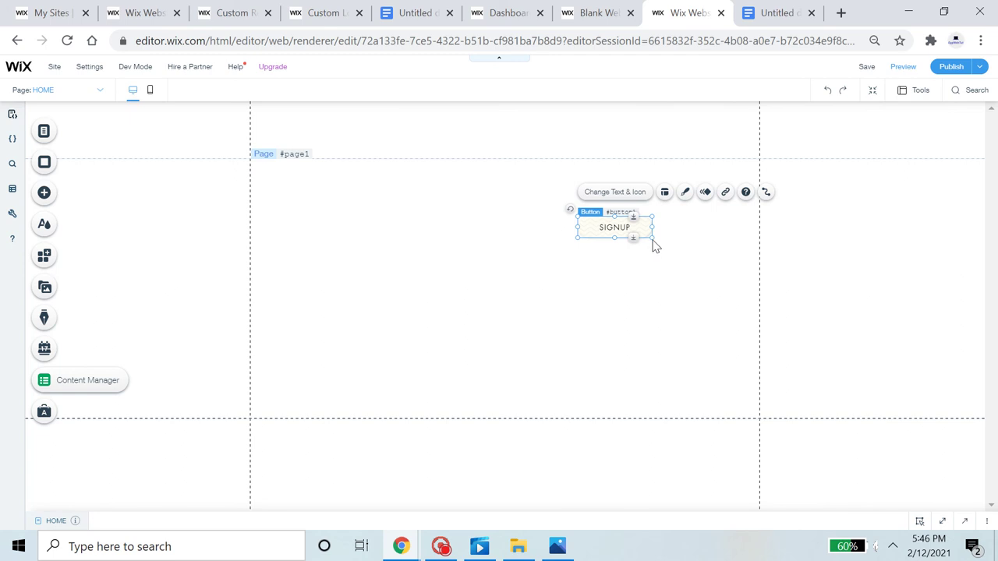
left_click_drag(653, 237, 676, 242)
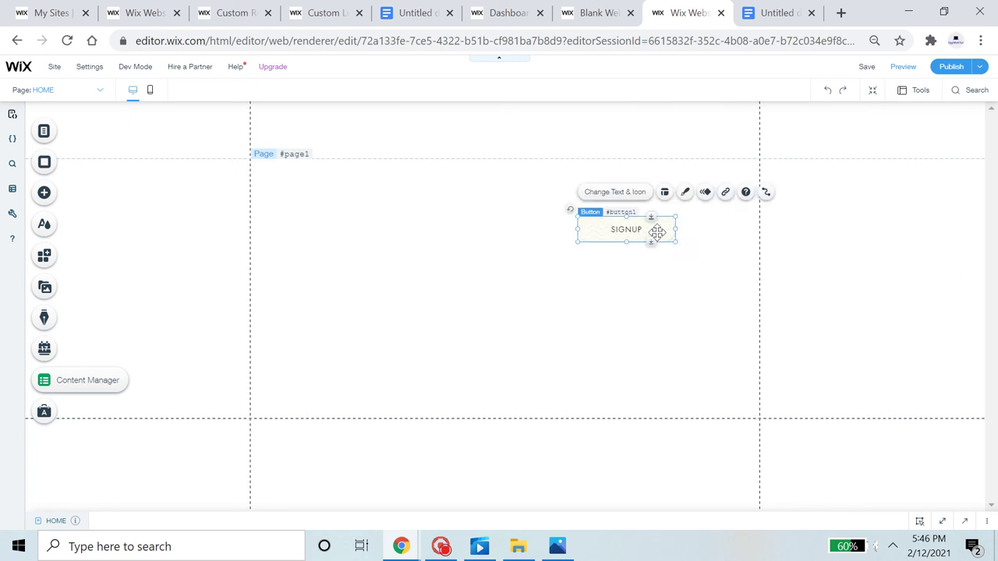
Customize the Signup button's text design to a 31 px font size with bold and italic.
left_click(686, 193)
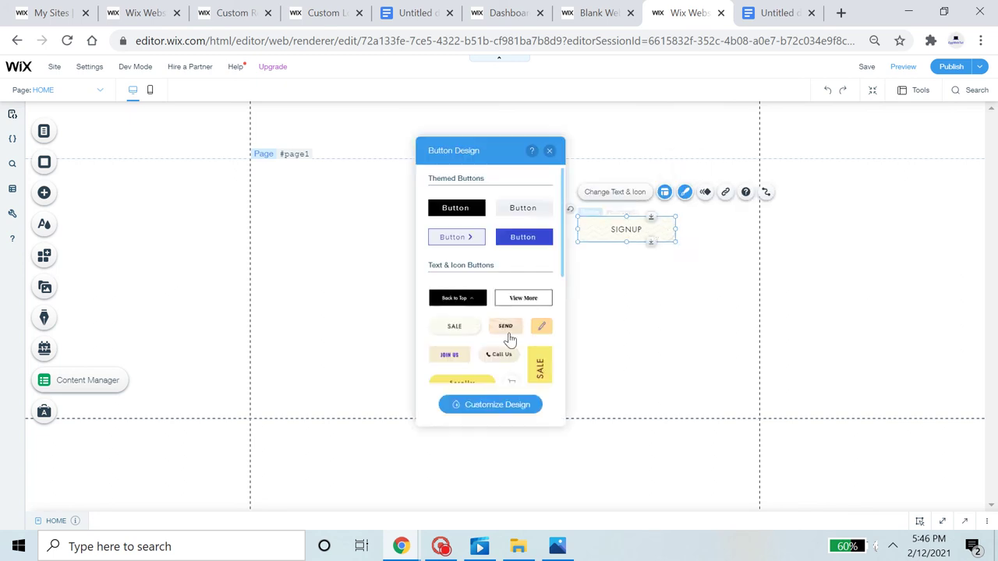
left_click(524, 410)
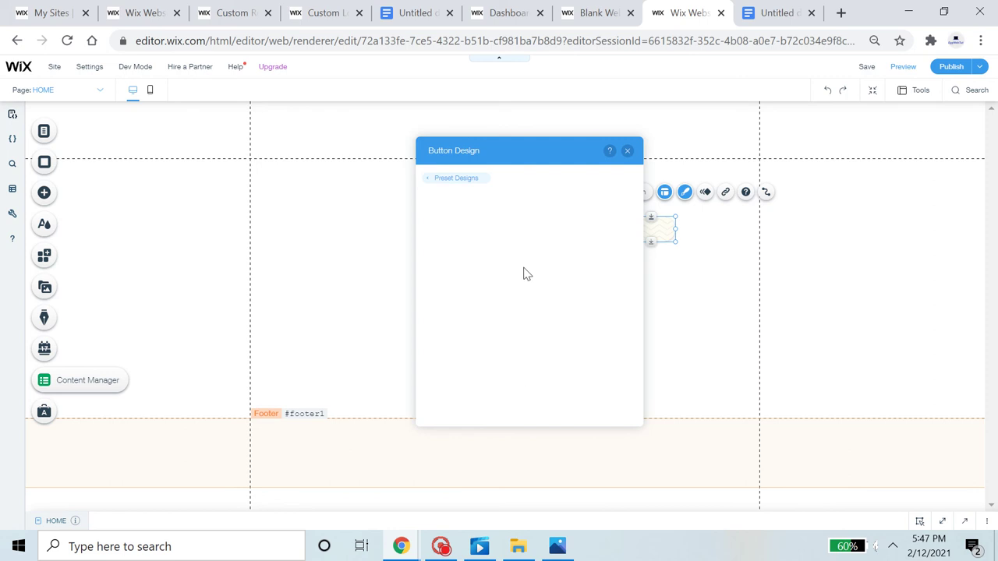
left_click(456, 224)
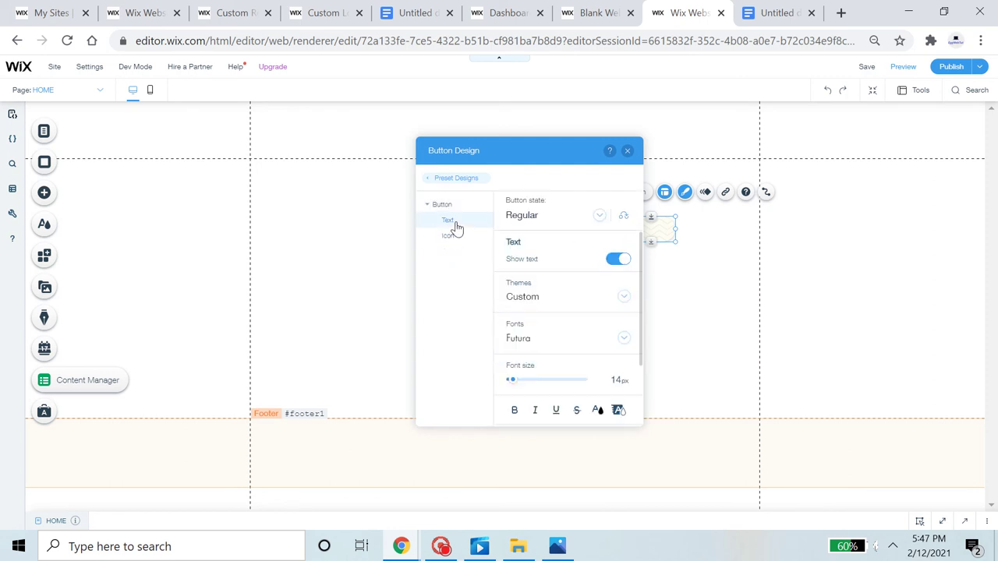
left_click_drag(512, 380, 528, 382)
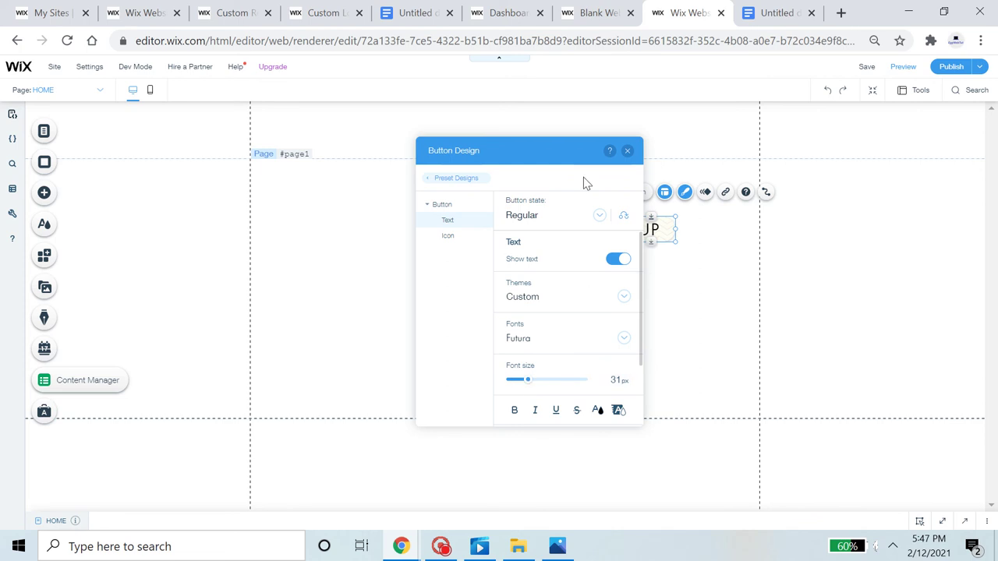
left_click(515, 410)
left_click(535, 410)
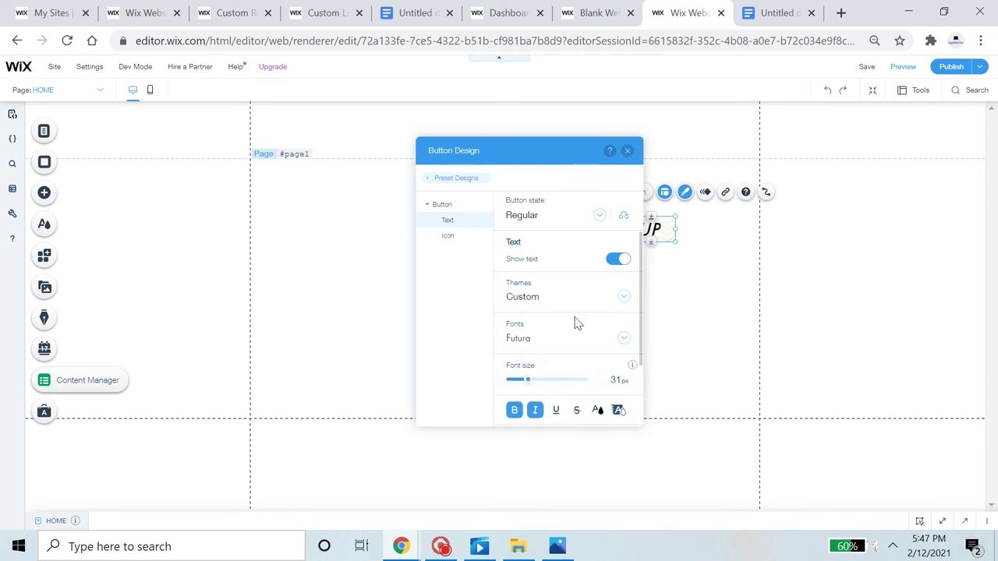
left_click(627, 151)
Move the Signup button into the right end of the page header, and save and publish the site.
left_click_drag(688, 187, 741, 133)
left_click(824, 141)
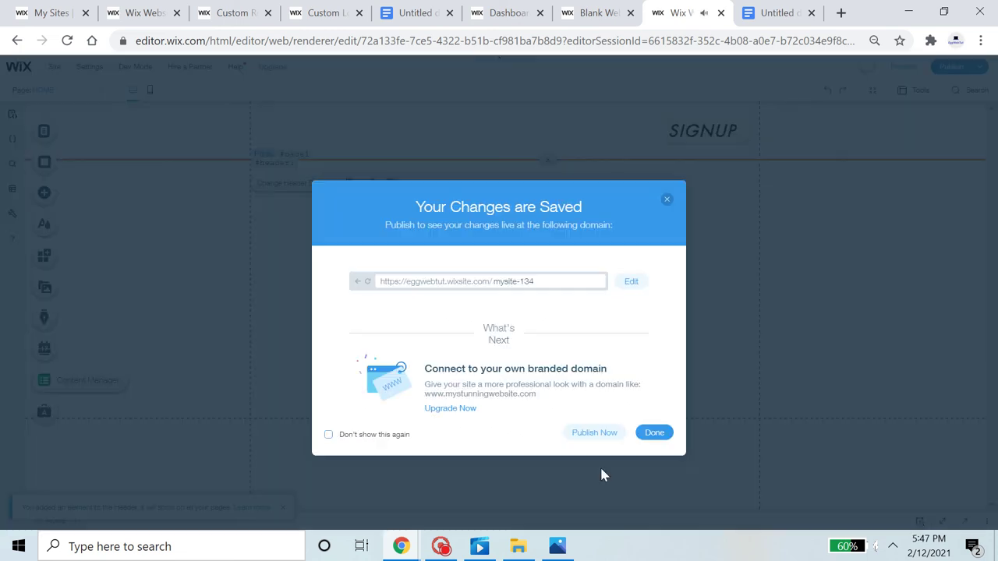
left_click(573, 434)
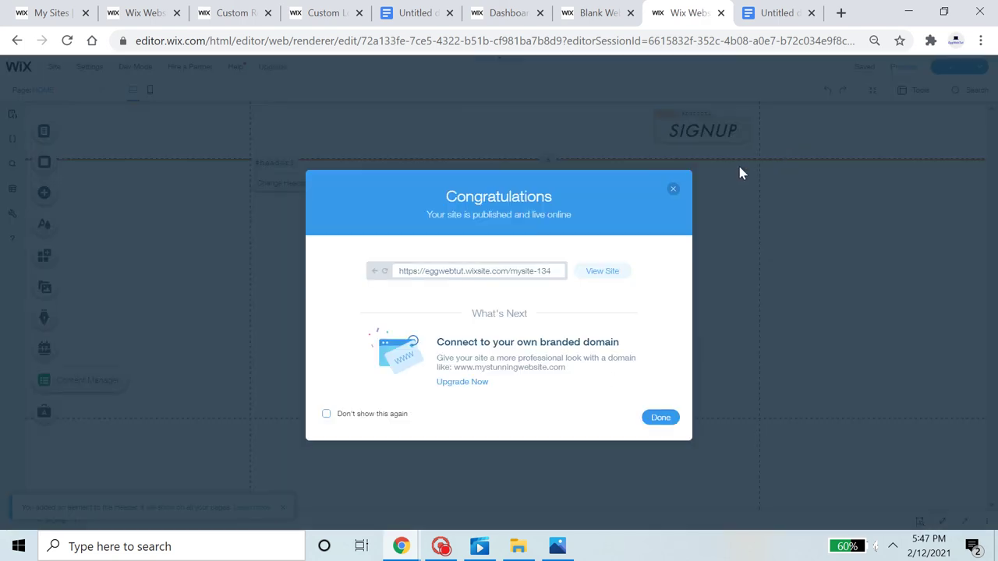
left_click(660, 419)
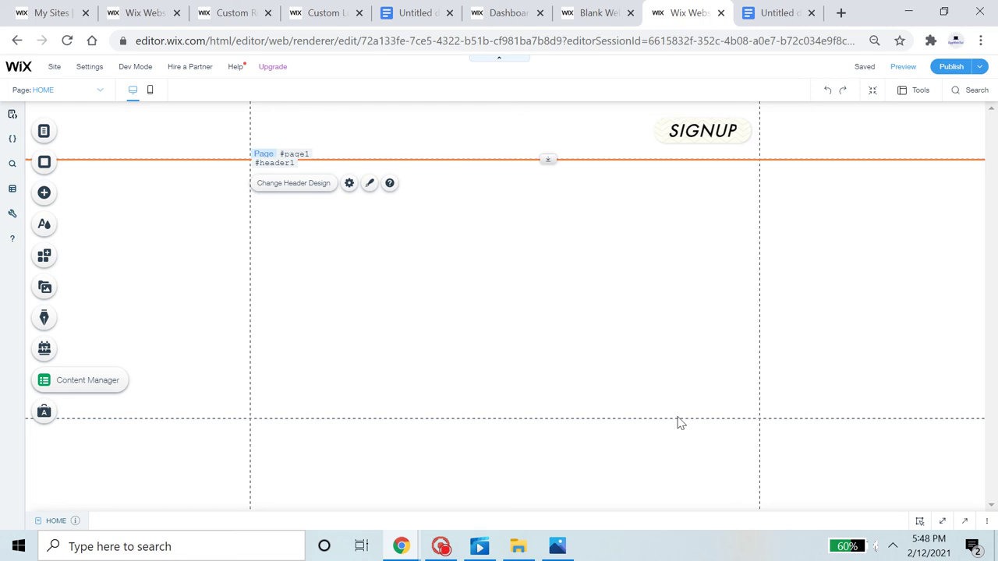
left_click(441, 547)
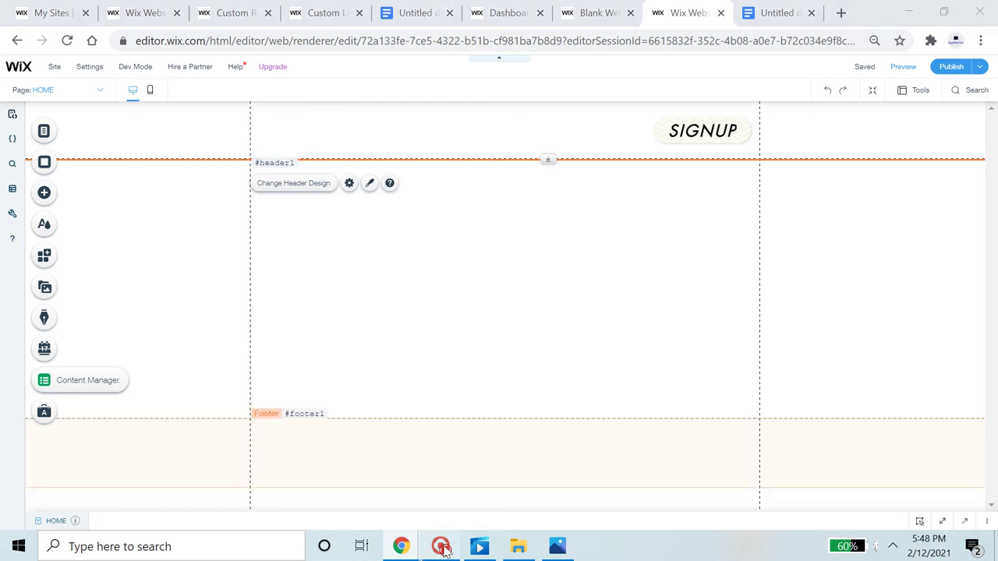